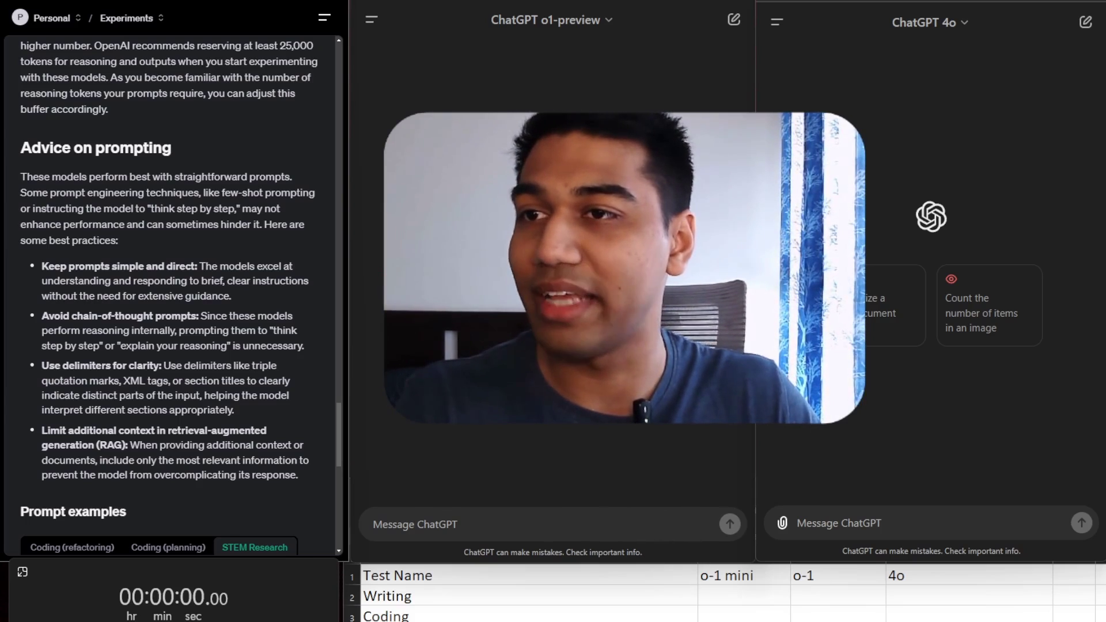
Leave the OpenAI prompting guide and open a fresh o1-mini chat
key(ctrl+Tab)
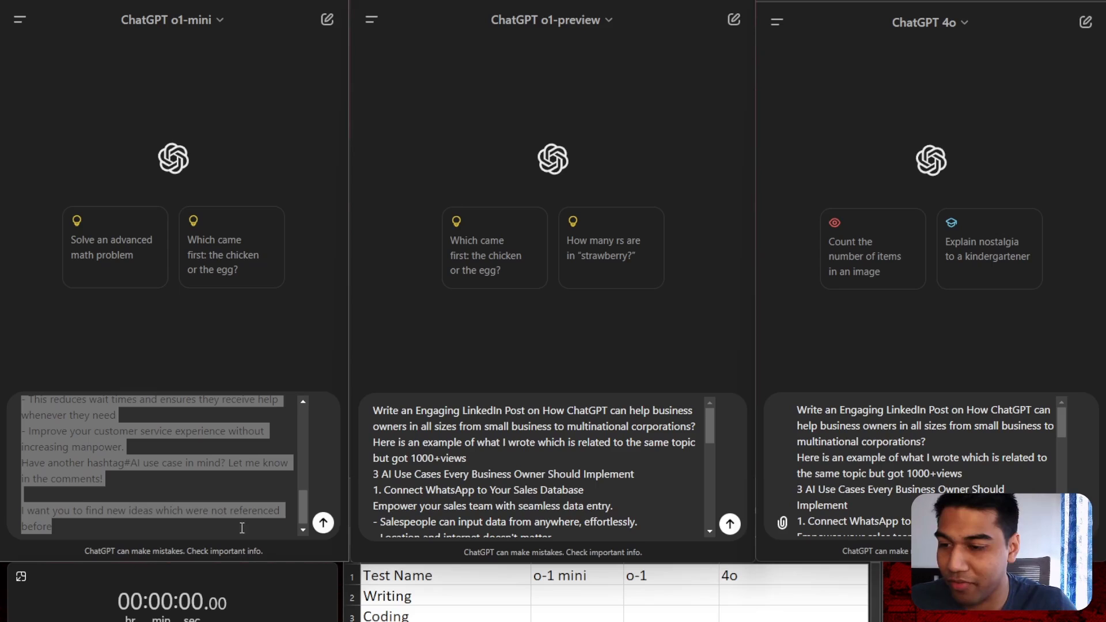
Send the pasted LinkedIn post prompt in the o1-mini, o1-preview and 4o panes, then start the stopwatch
click(240, 512)
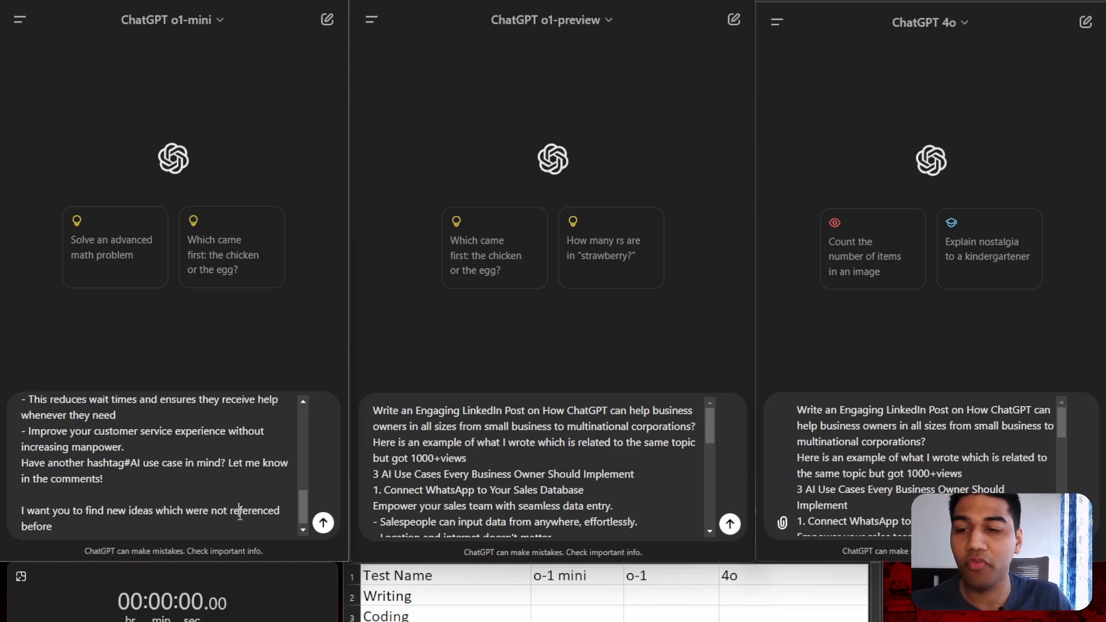
click(321, 524)
click(729, 523)
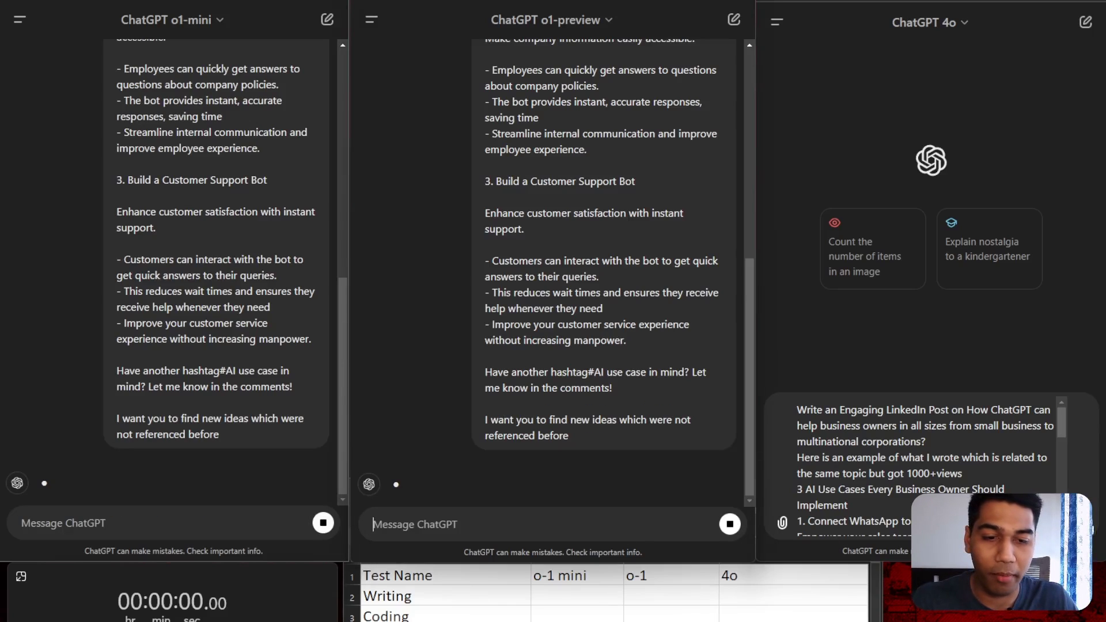
click(1071, 522)
click(253, 583)
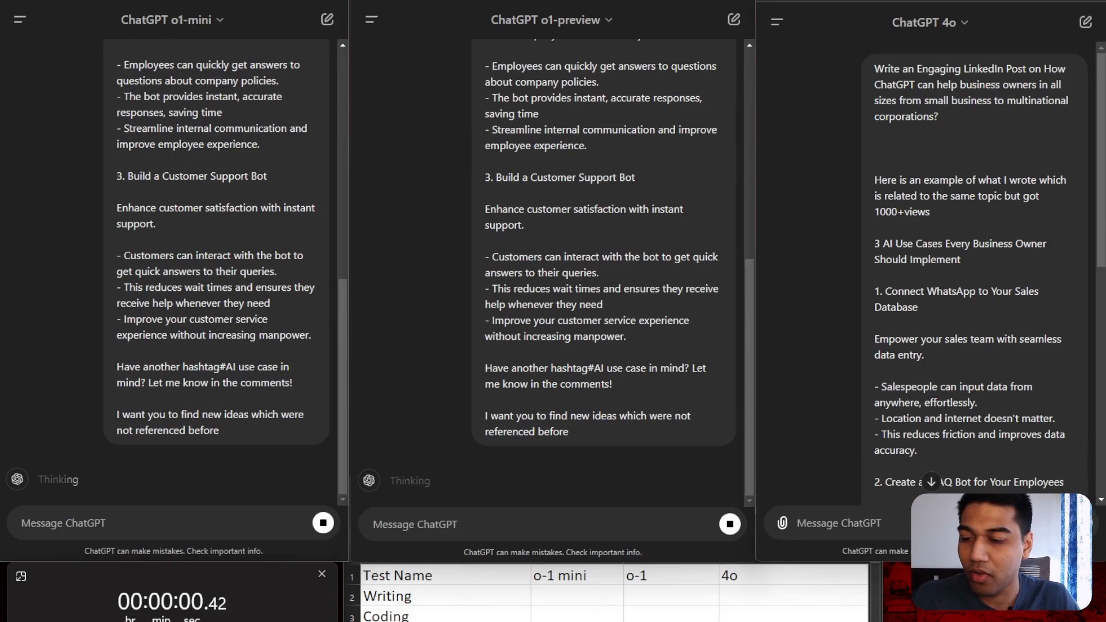
Scroll through the three models' replies as they stream in
scroll(195, 255, up, 3)
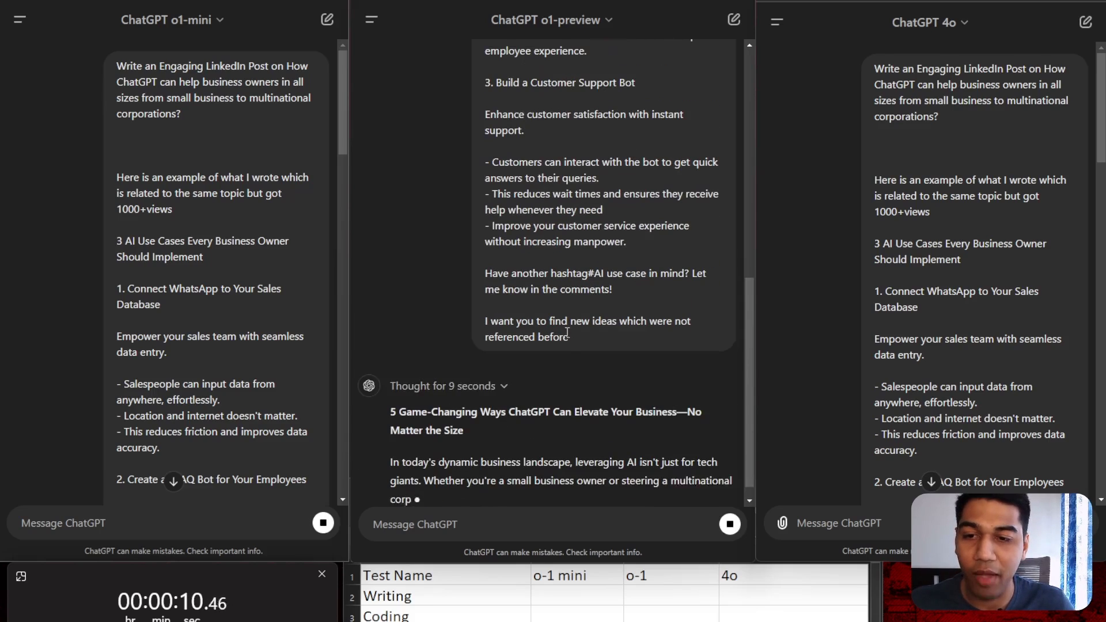
scroll(562, 504, up, 3)
scroll(563, 504, down, 3)
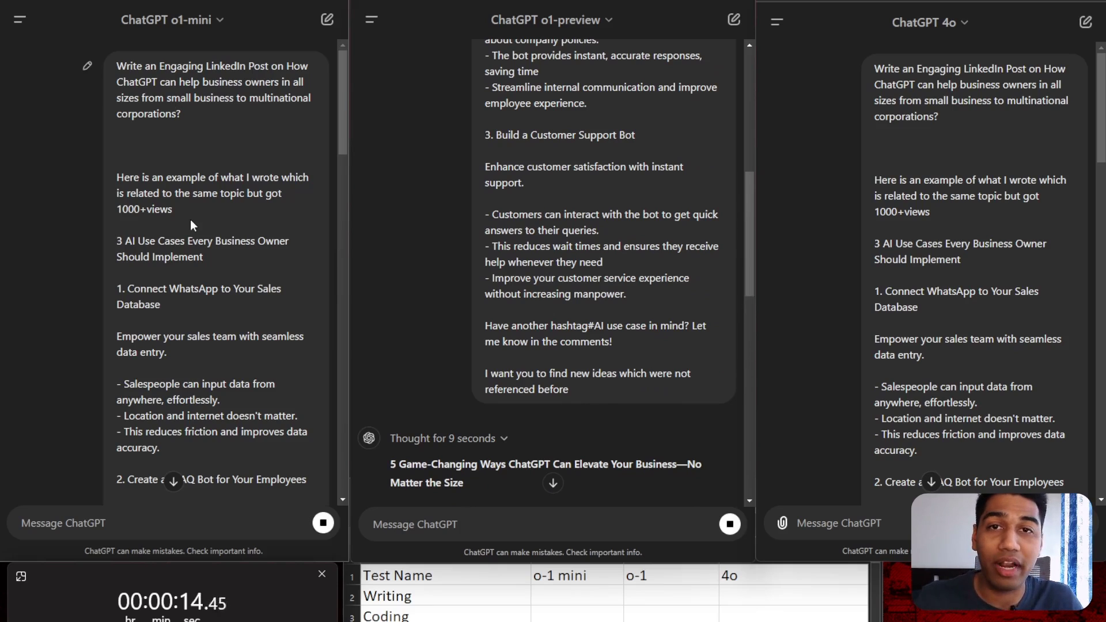
scroll(190, 219, down, 10)
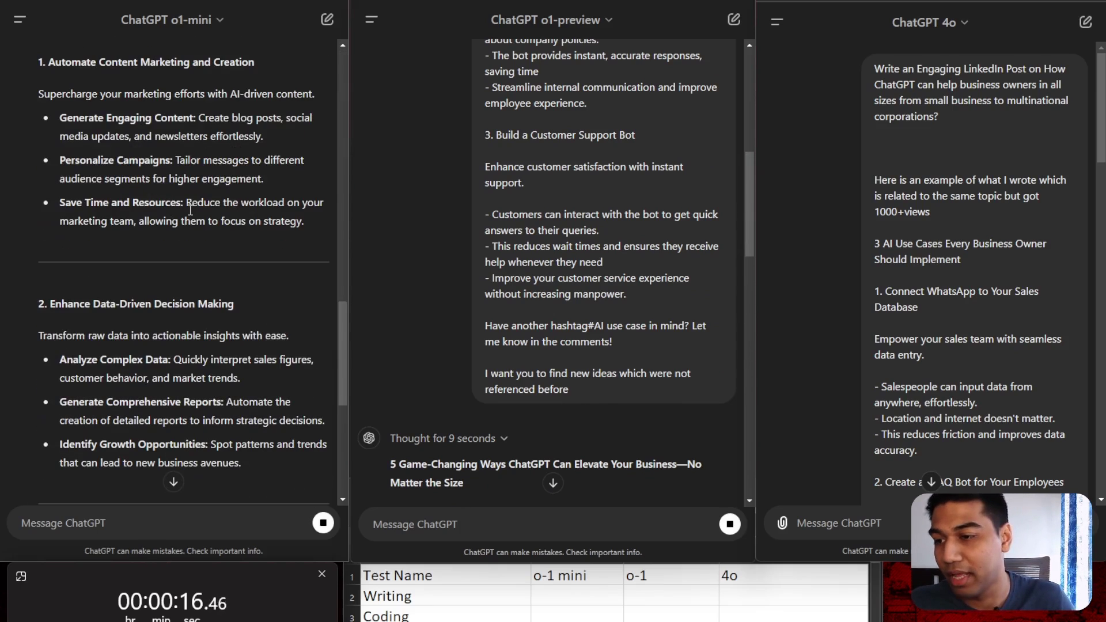
scroll(190, 210, up, 12)
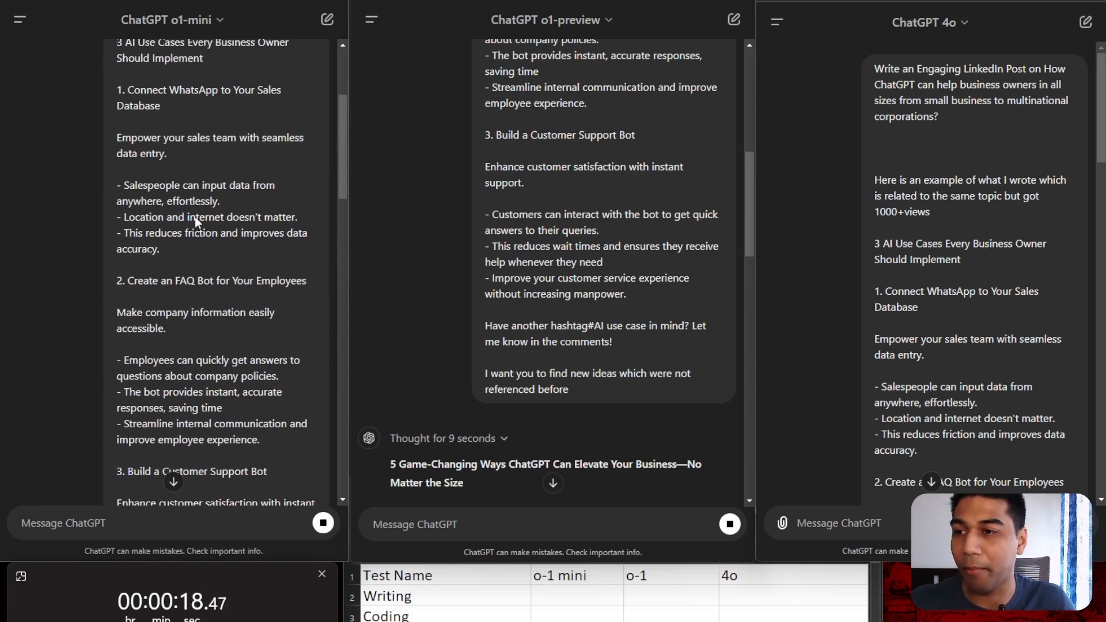
scroll(195, 217, down, 3)
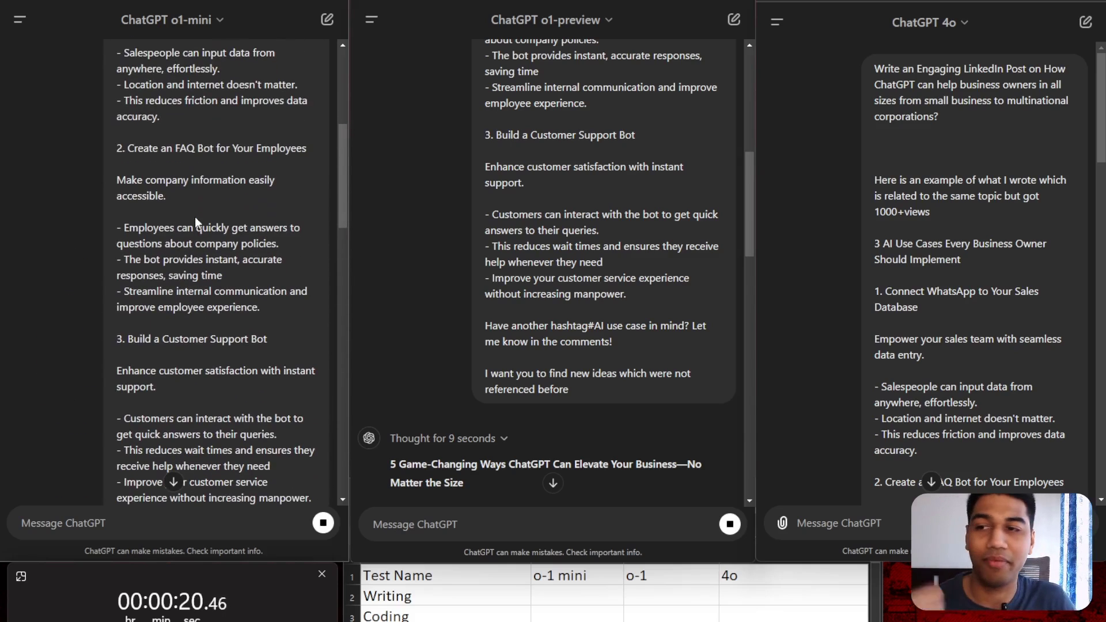
scroll(194, 216, down, 9)
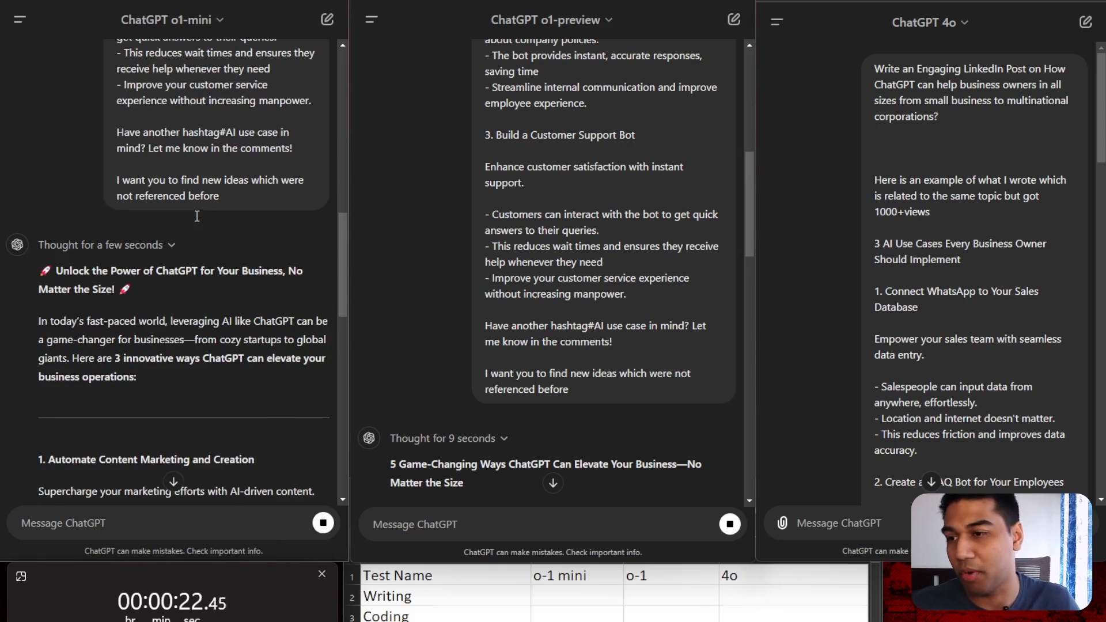
Expand the 'Thought for…' reasoning in the o1-mini and o1-preview replies and read through them
click(156, 245)
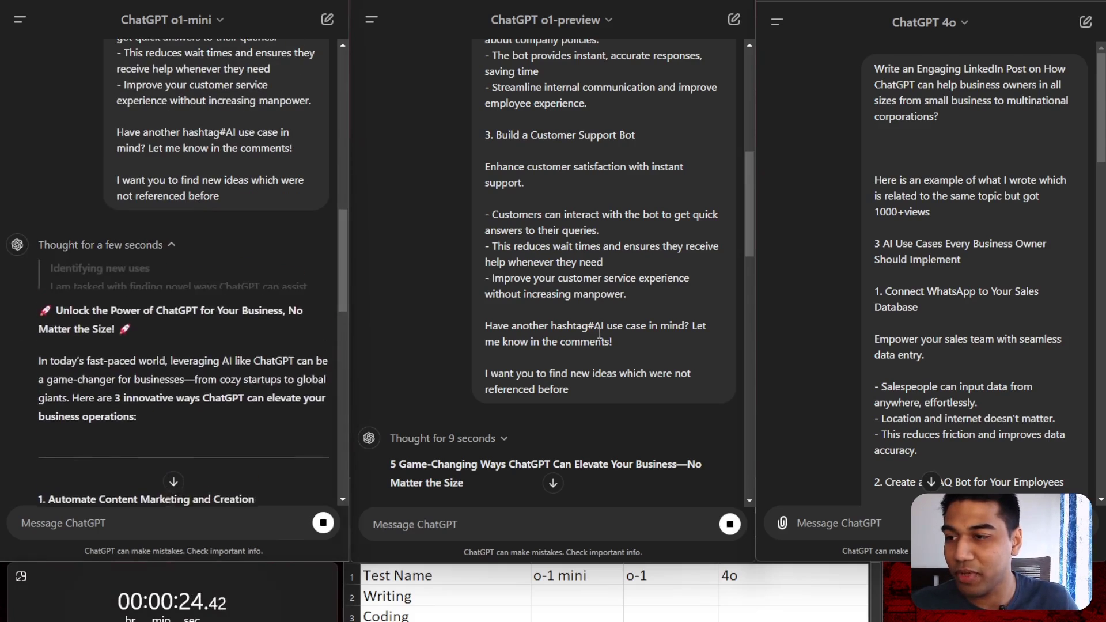
click(489, 449)
scroll(517, 306, down, 3)
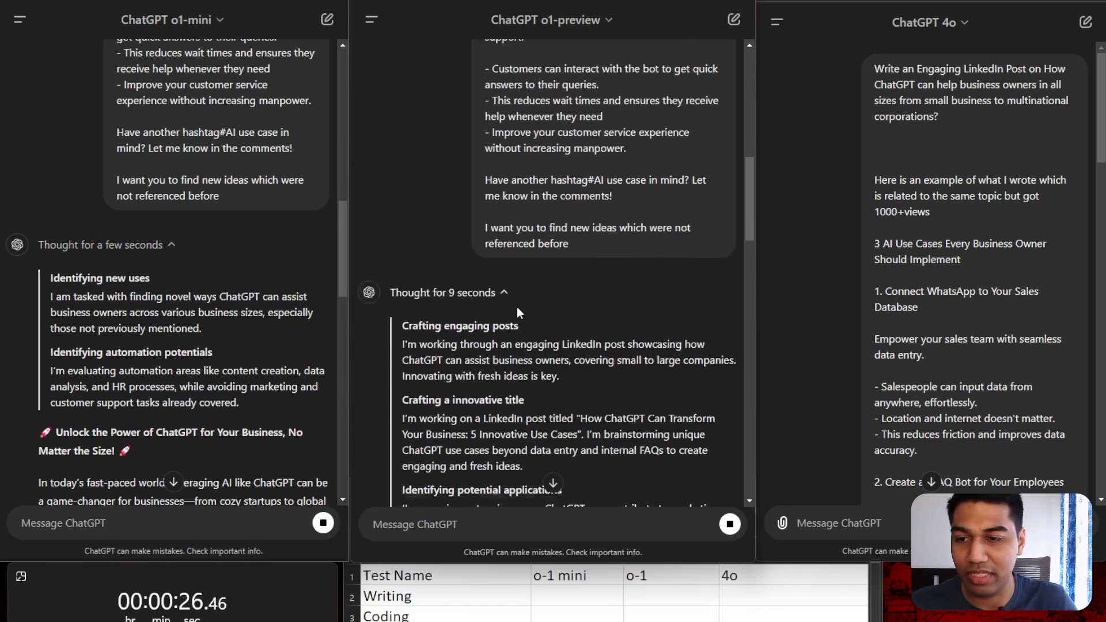
scroll(1039, 333, down, 15)
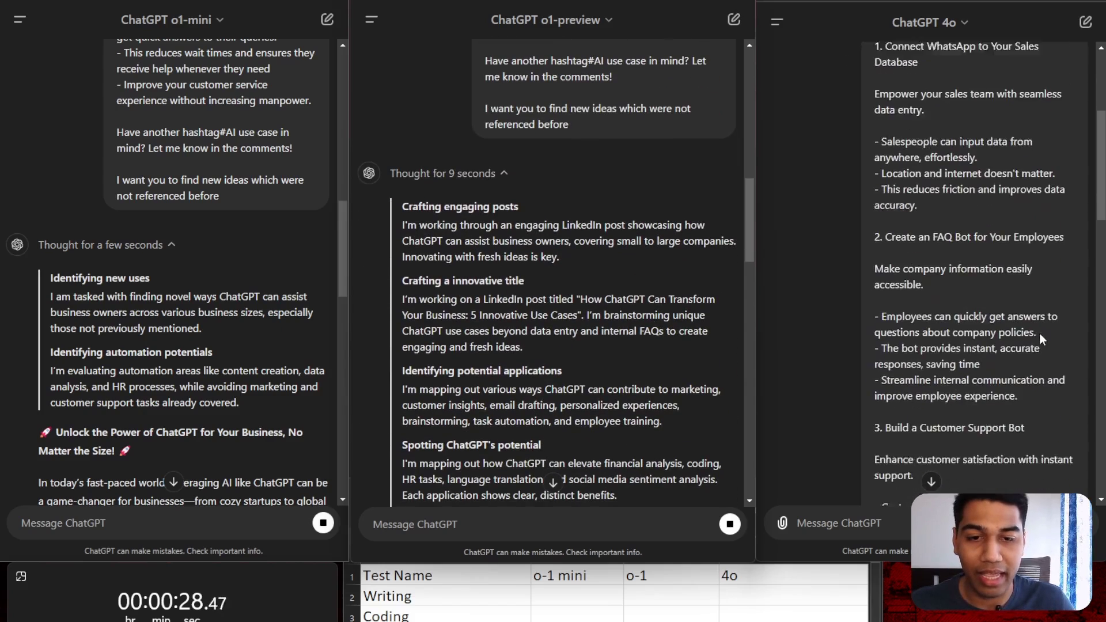
scroll(956, 209, up, 2)
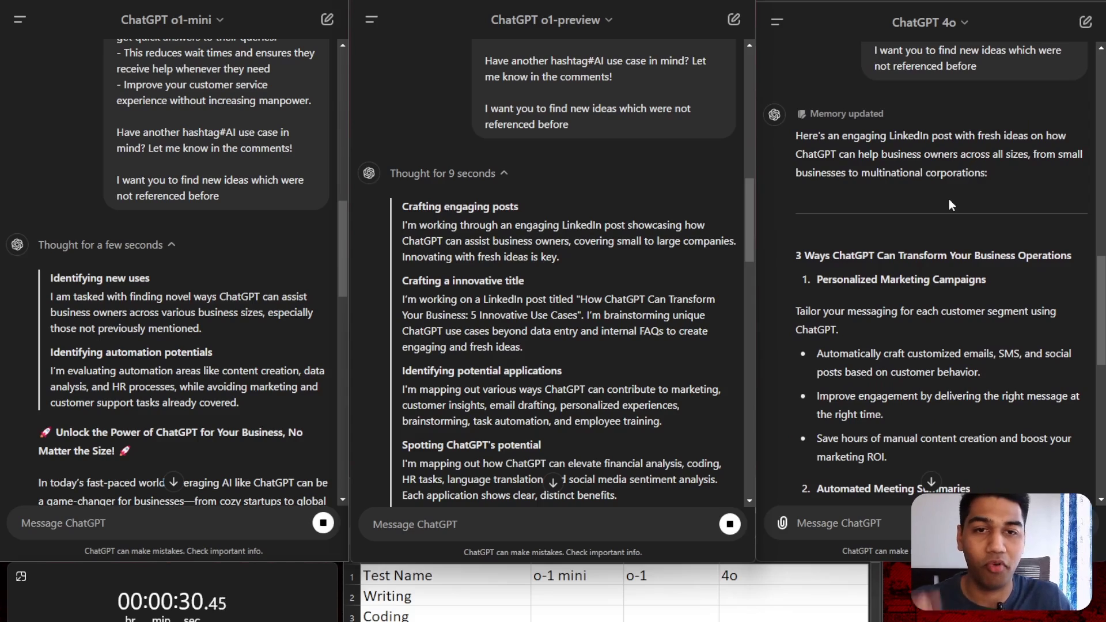
scroll(948, 210, down, 2)
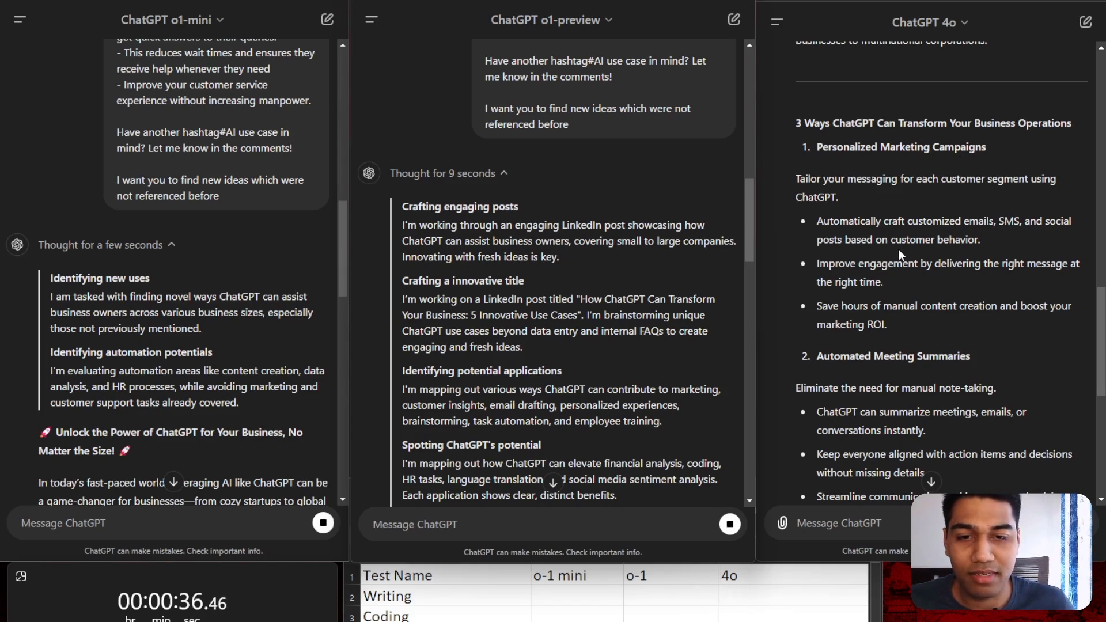
scroll(898, 230, down, 7)
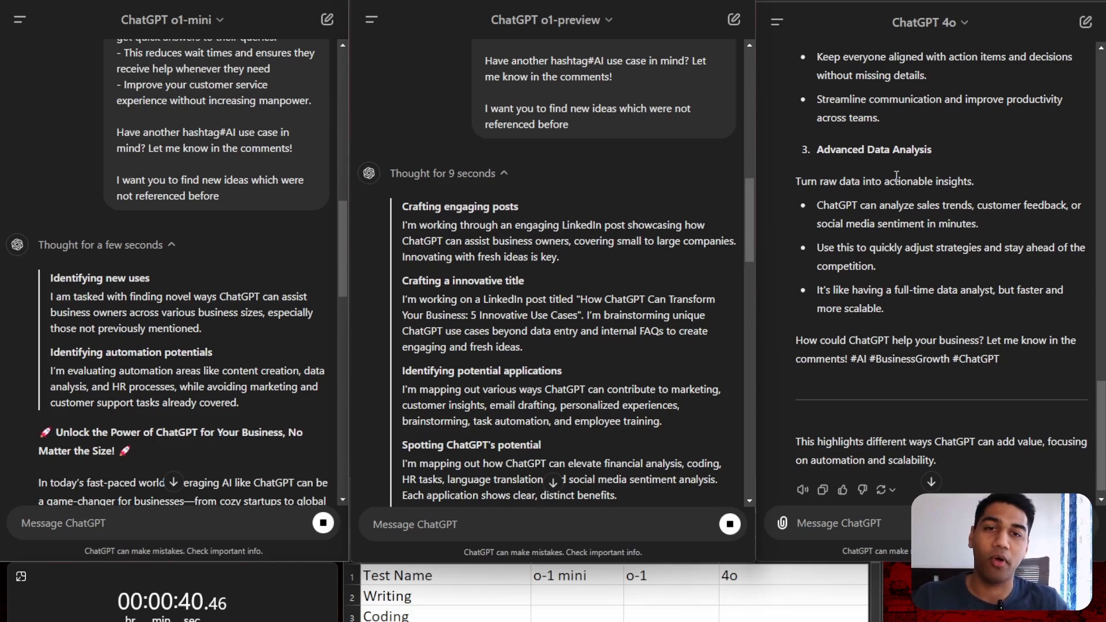
scroll(891, 193, up, 2)
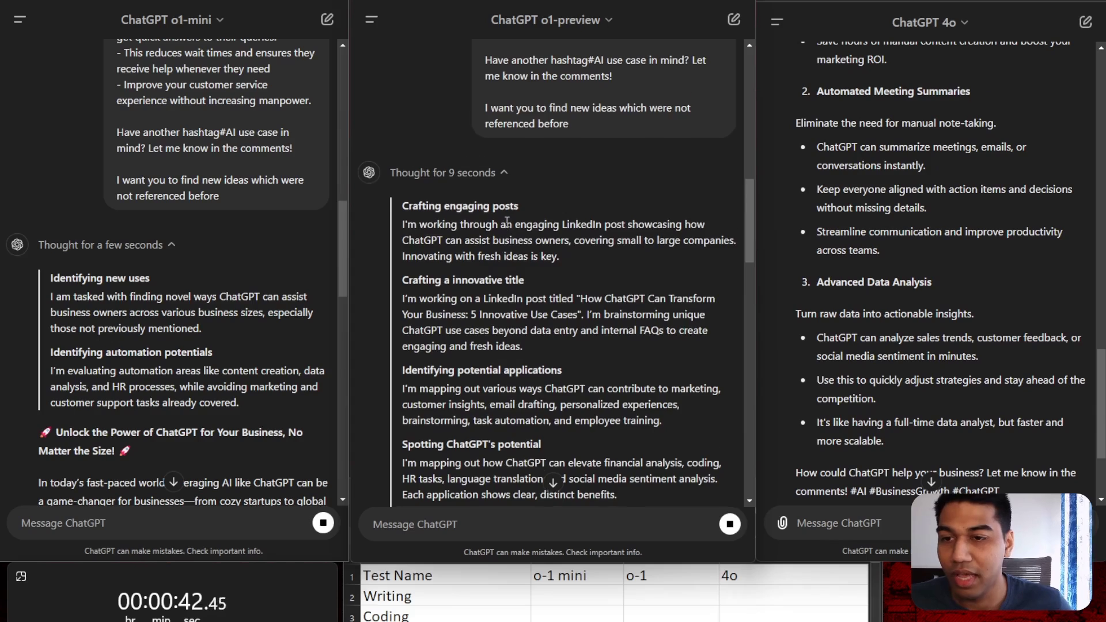
scroll(247, 251, down, 2)
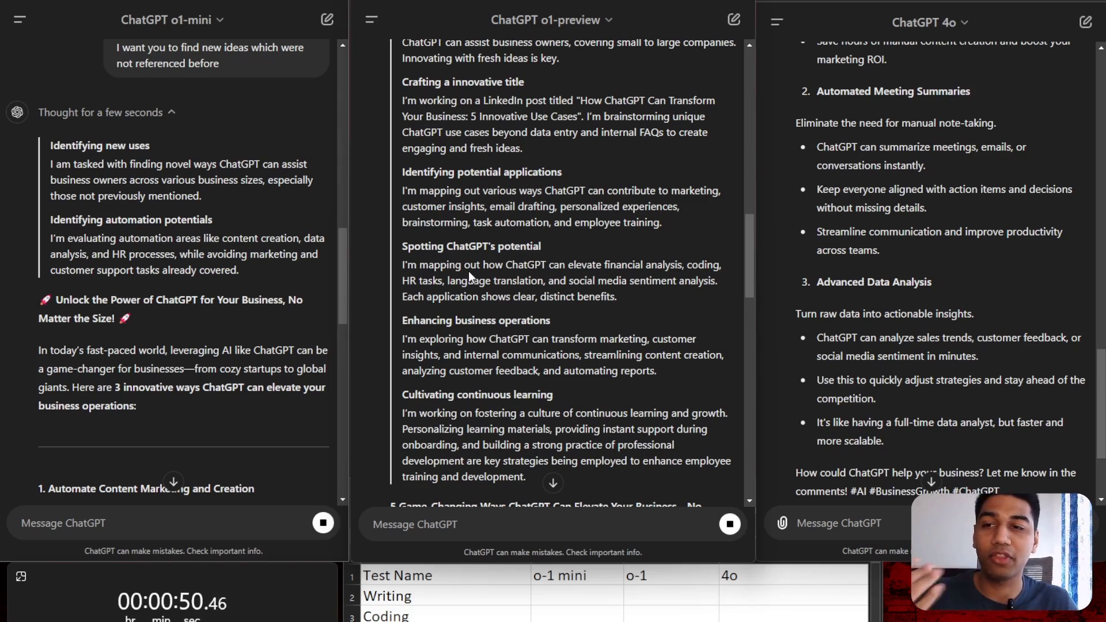
drag(545, 123, 624, 132)
click(590, 123)
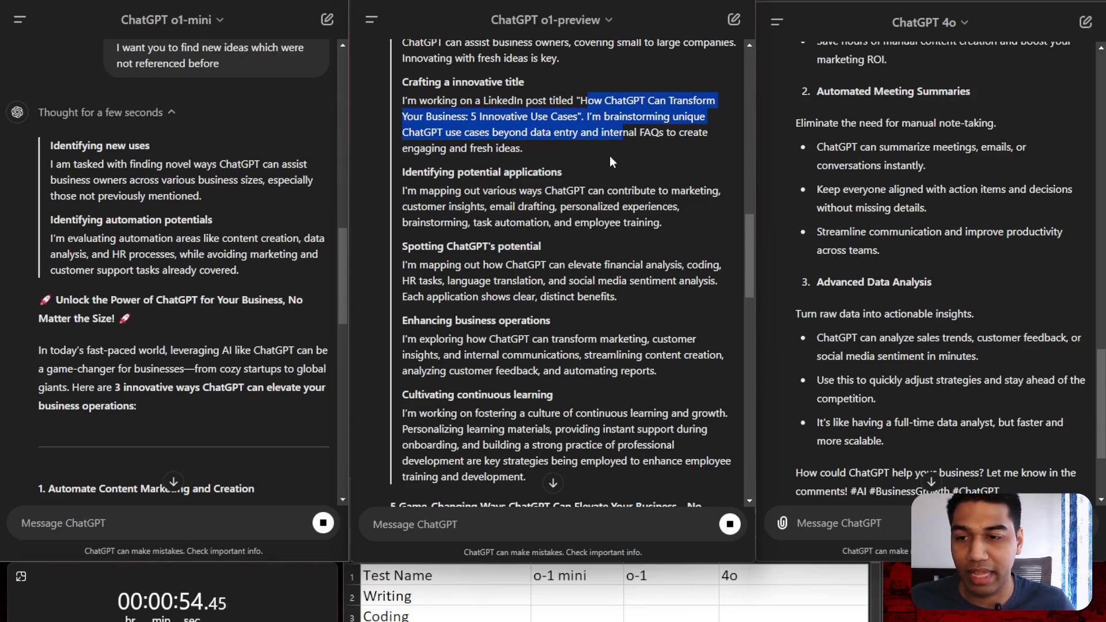
scroll(610, 156, down, 1)
drag(521, 253, 554, 277)
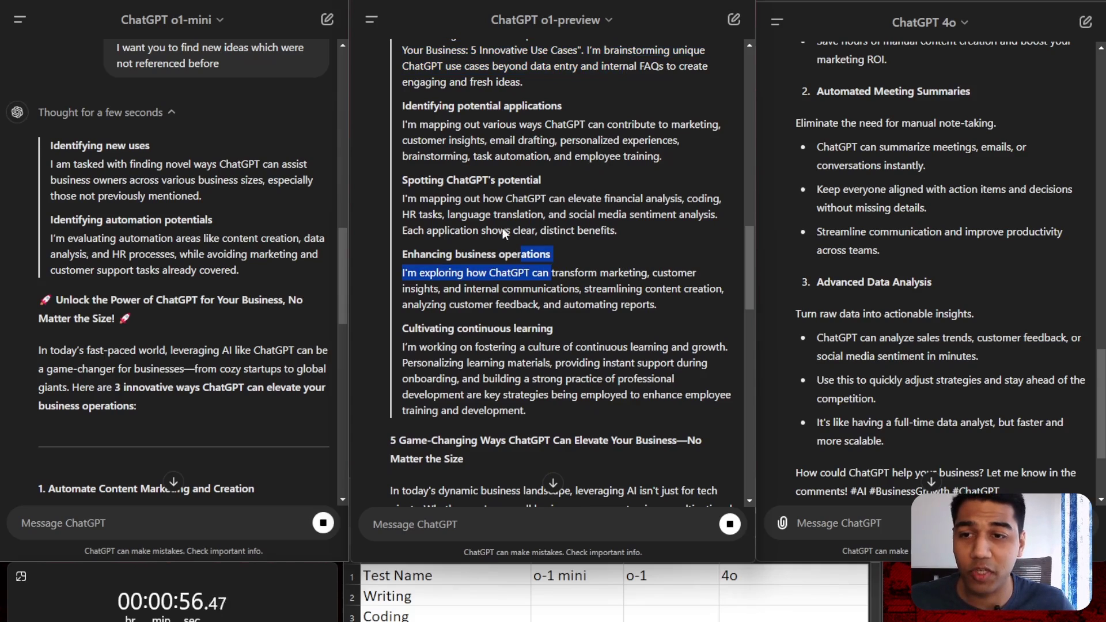
drag(466, 182, 536, 200)
scroll(536, 199, down, 3)
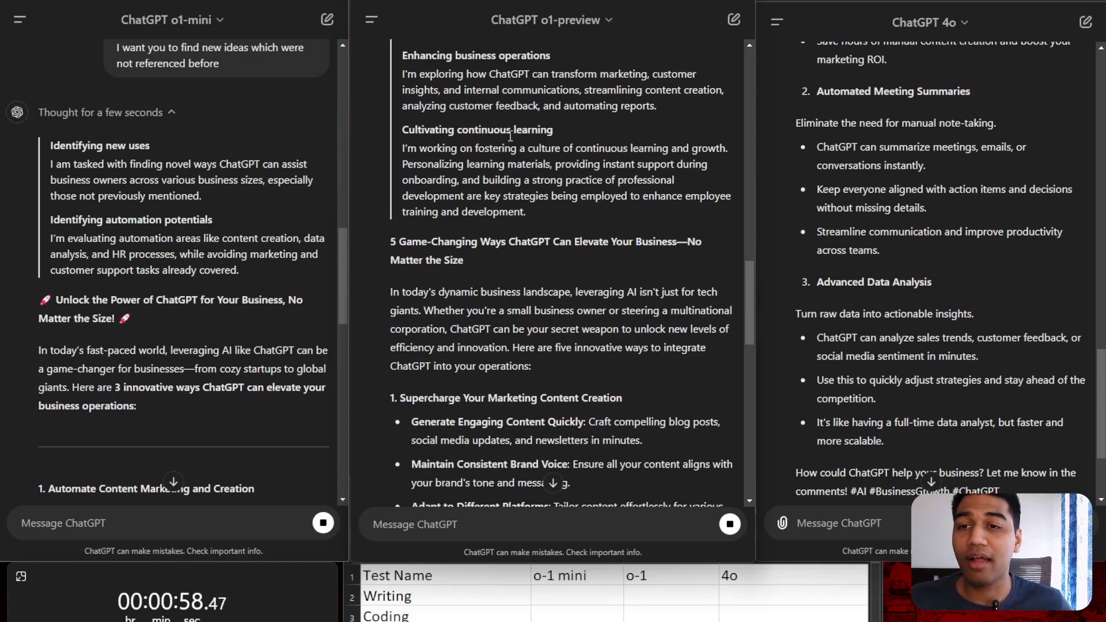
drag(513, 131, 550, 197)
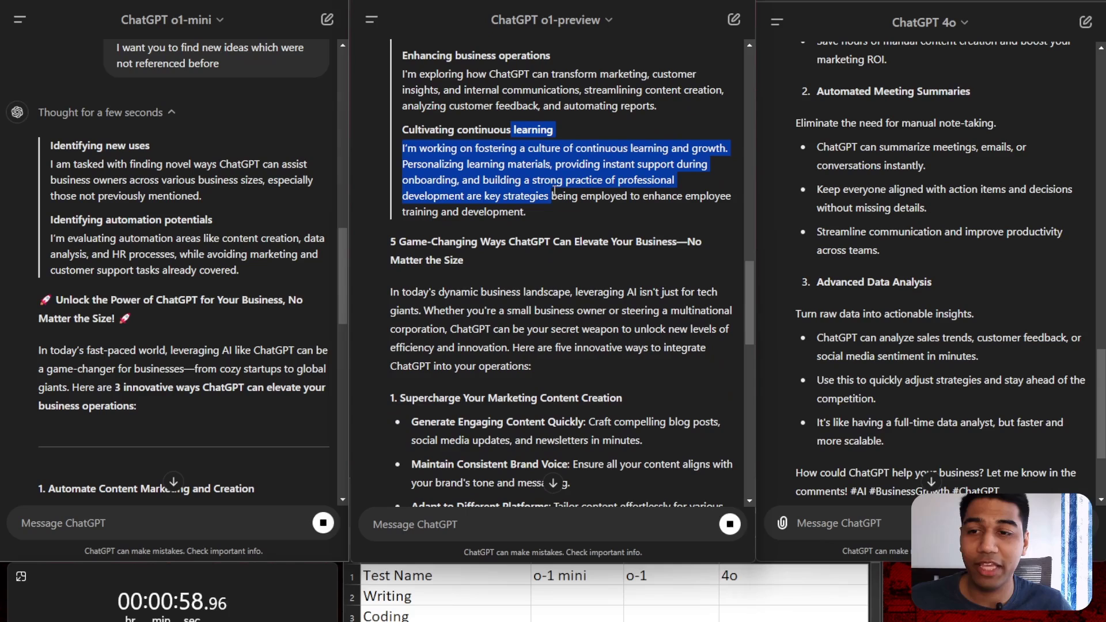
click(509, 235)
scroll(509, 234, down, 3)
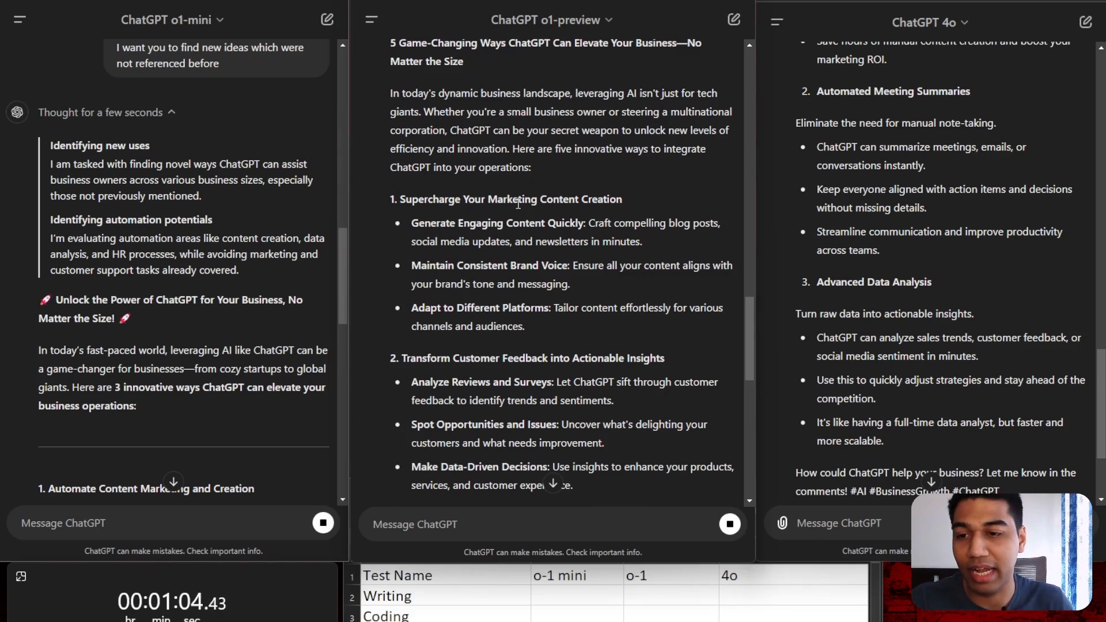
drag(454, 358, 725, 361)
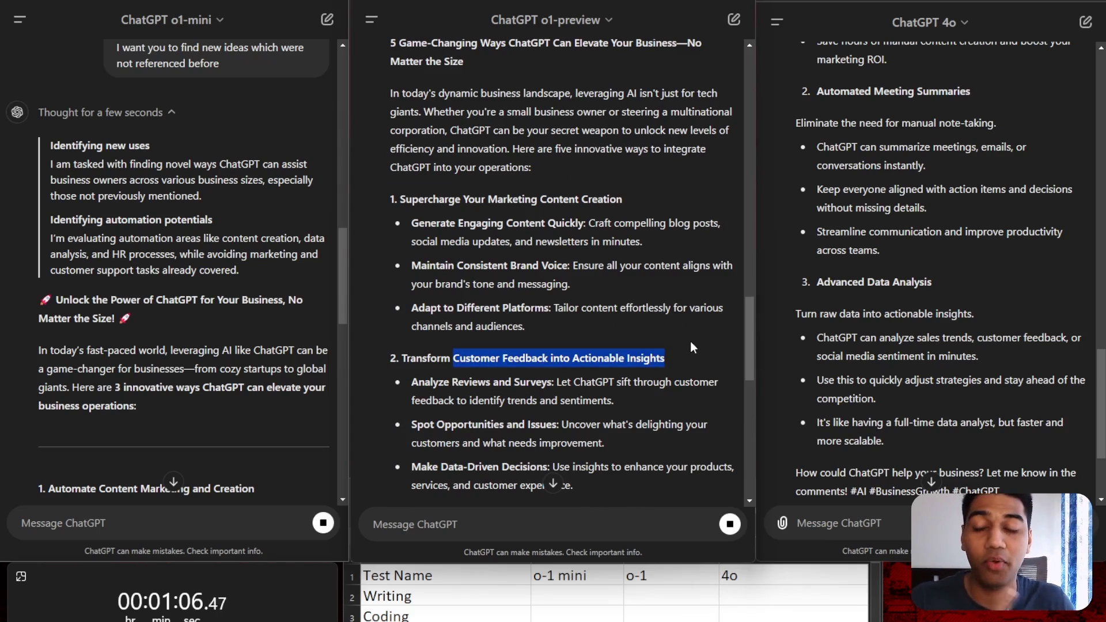
scroll(691, 345, down, 5)
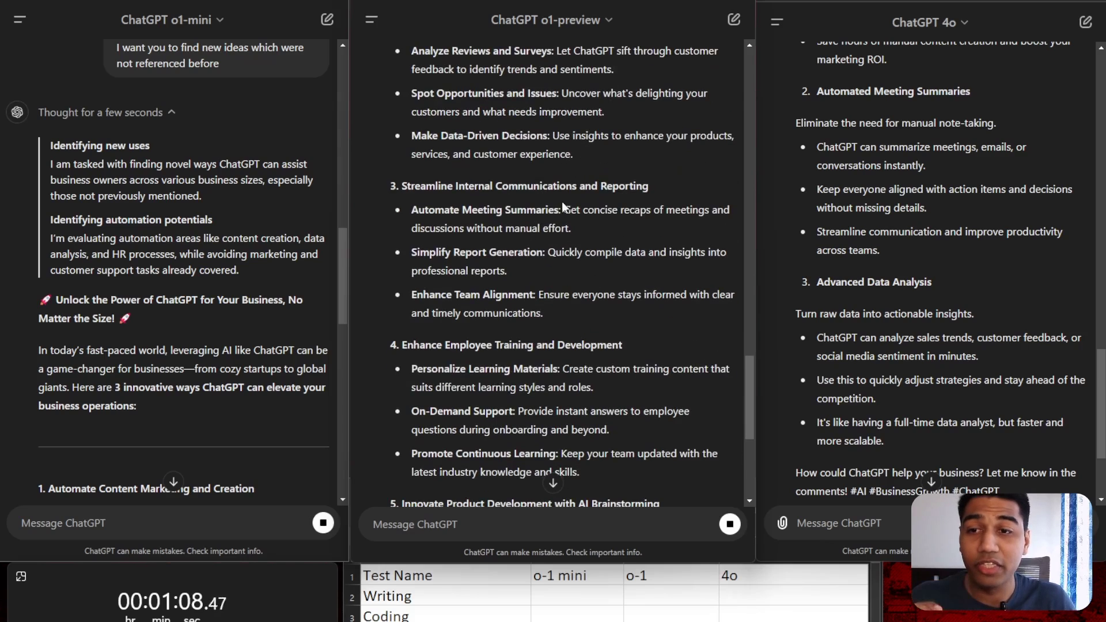
drag(478, 187, 638, 213)
scroll(667, 181, down, 2)
scroll(638, 212, down, 1)
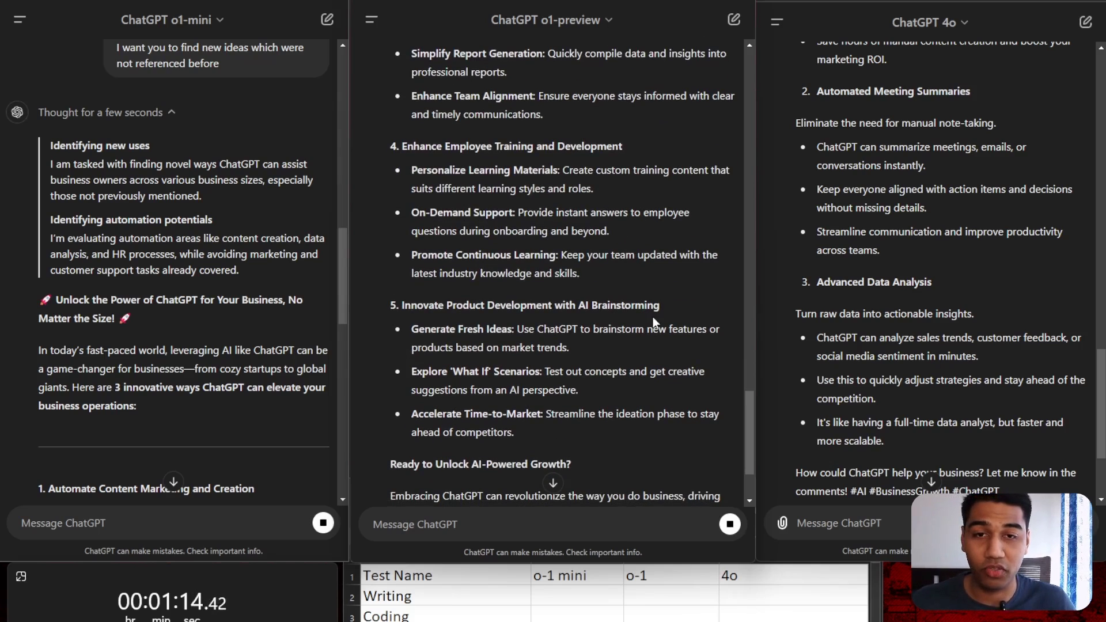
scroll(991, 260, up, 3)
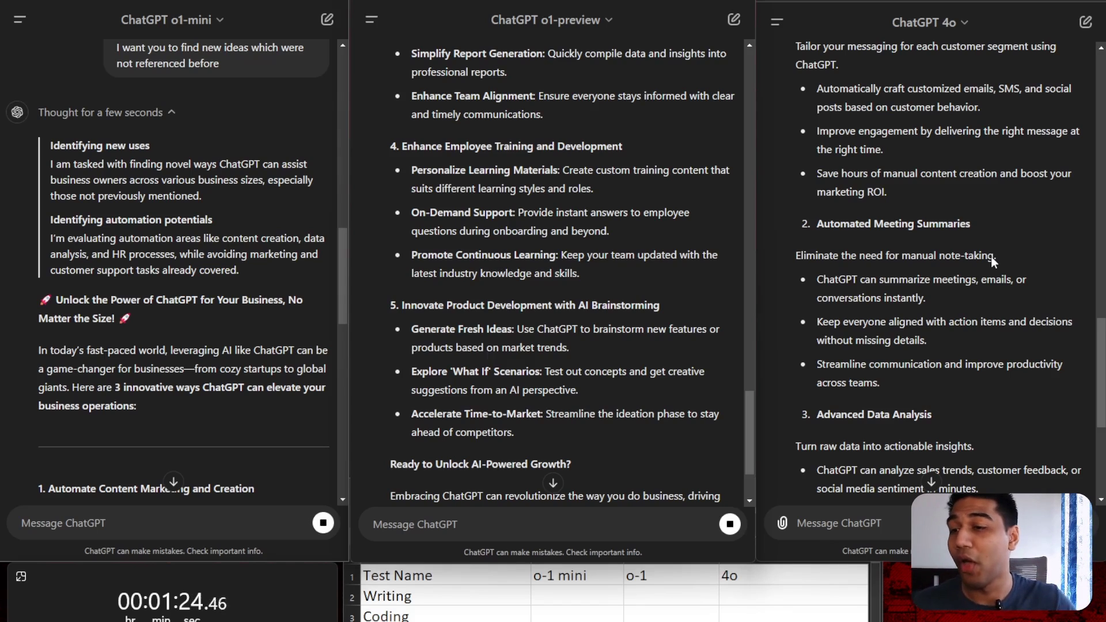
scroll(291, 209, down, 7)
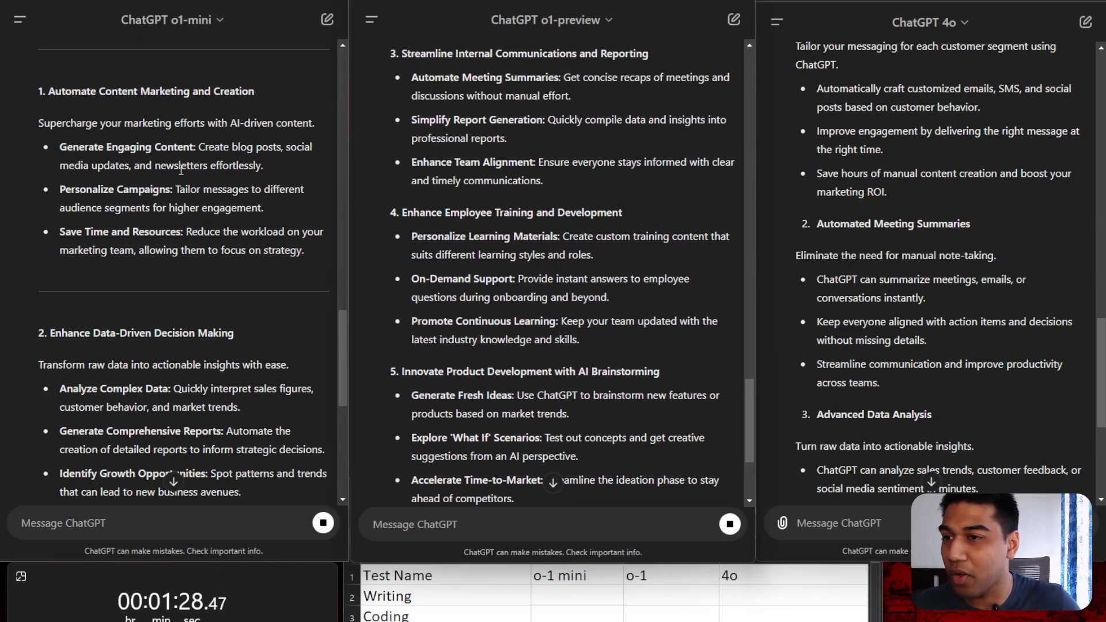
Highlight the Automate Content Marketing and Enhance Data-Driven Decision Making headings in o1-mini's reply
drag(230, 92, 174, 92)
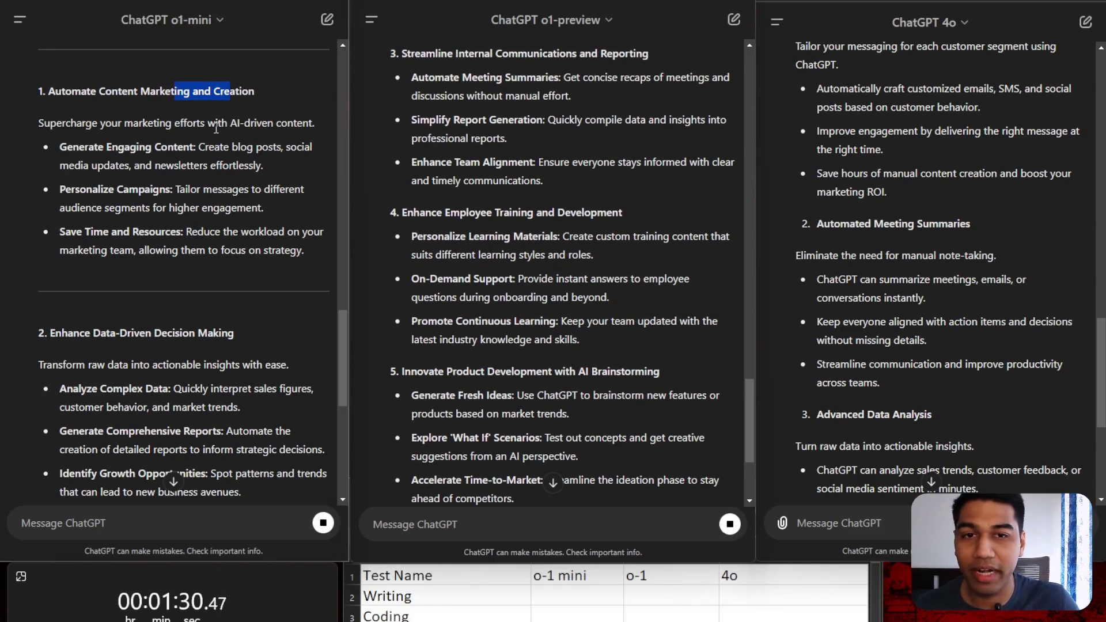
click(216, 127)
scroll(217, 133, down, 5)
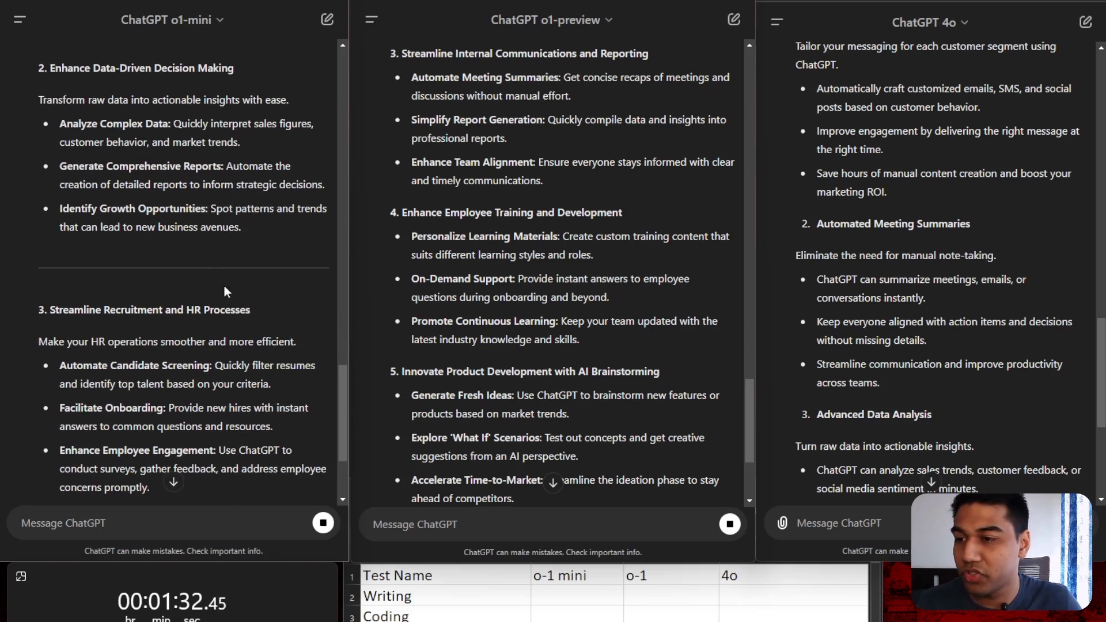
drag(244, 61, 137, 66)
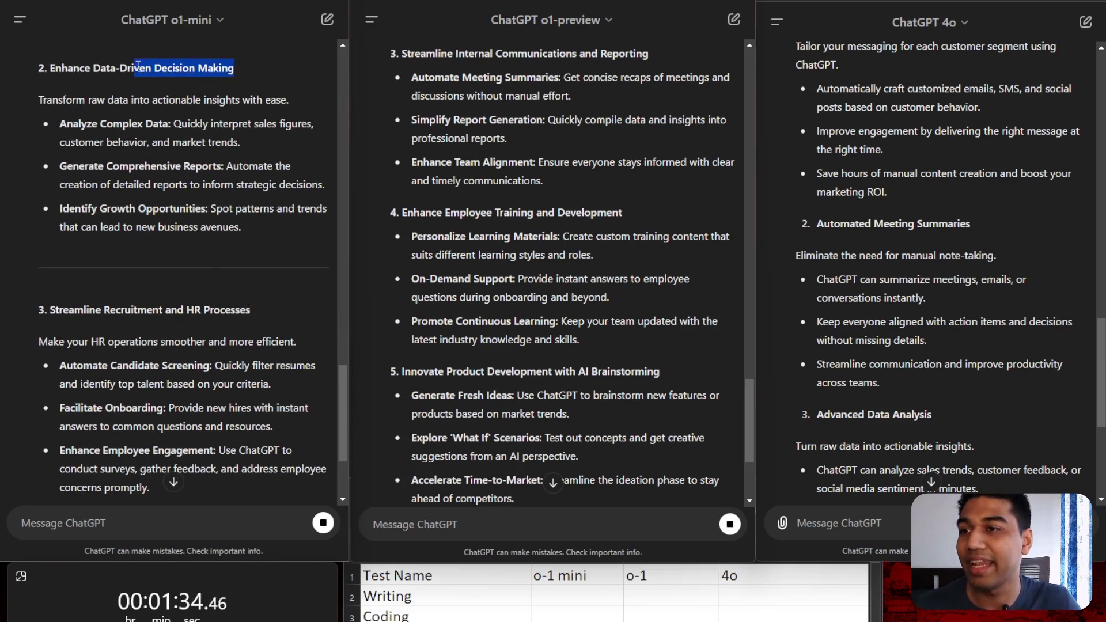
click(183, 144)
scroll(181, 143, down, 3)
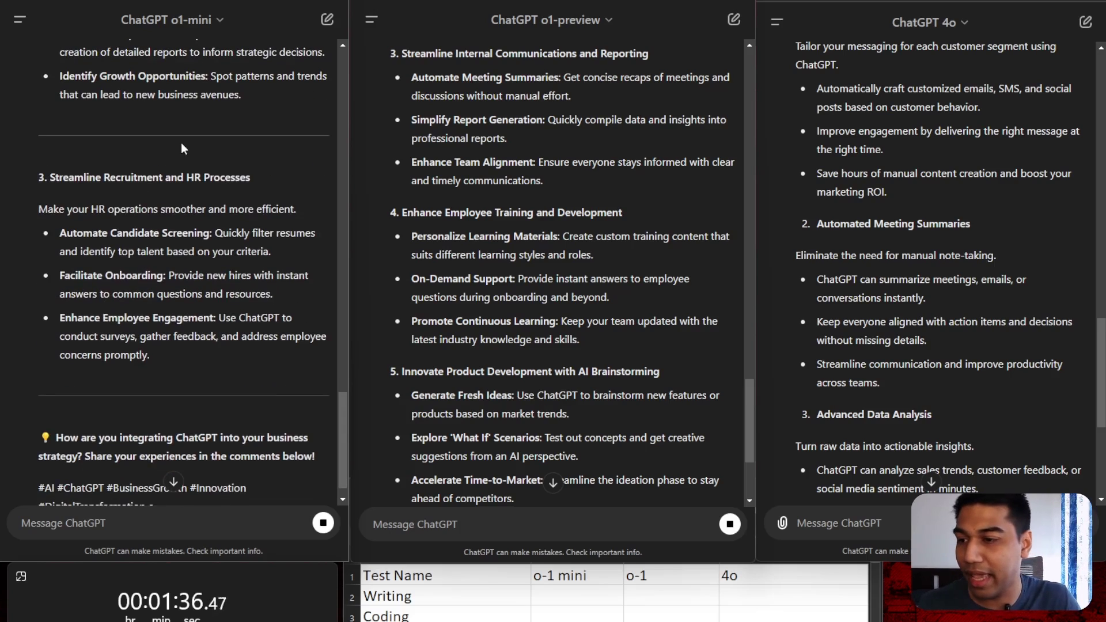
Compare the replies side by side, highlighting o1-preview's customer feedback heading
scroll(180, 143, up, 5)
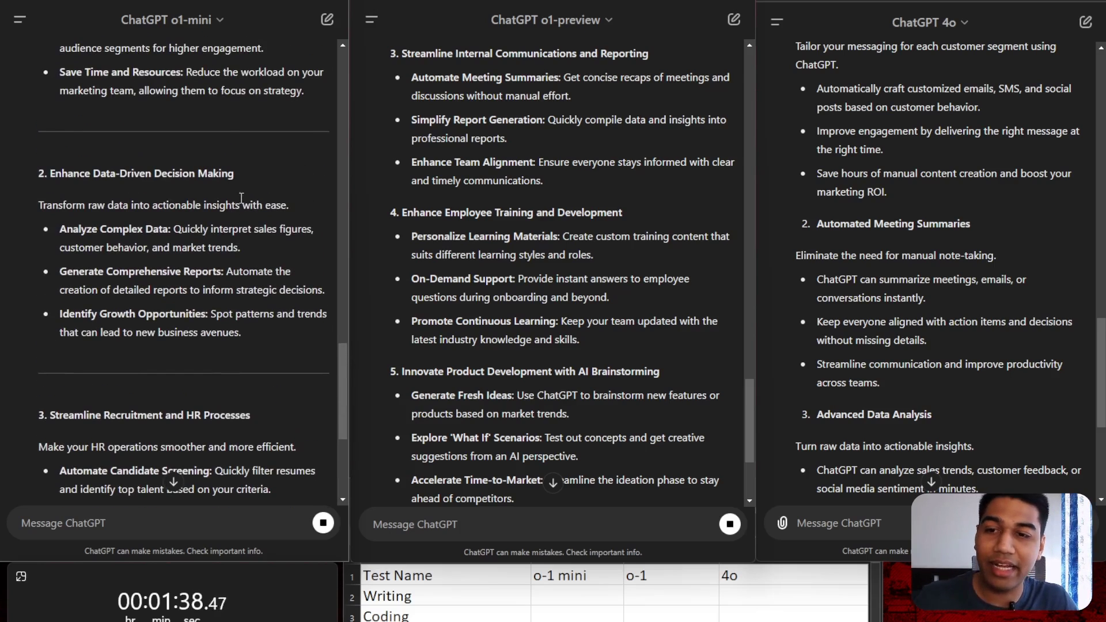
scroll(487, 270, up, 5)
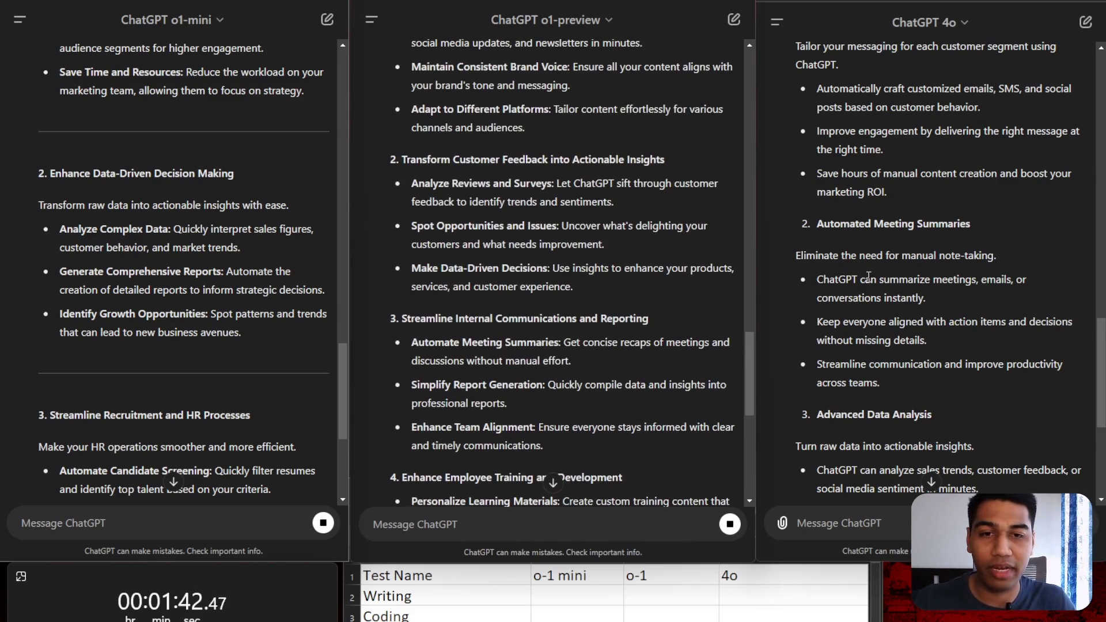
scroll(866, 280, down, 2)
scroll(867, 281, up, 6)
scroll(866, 280, up, 1)
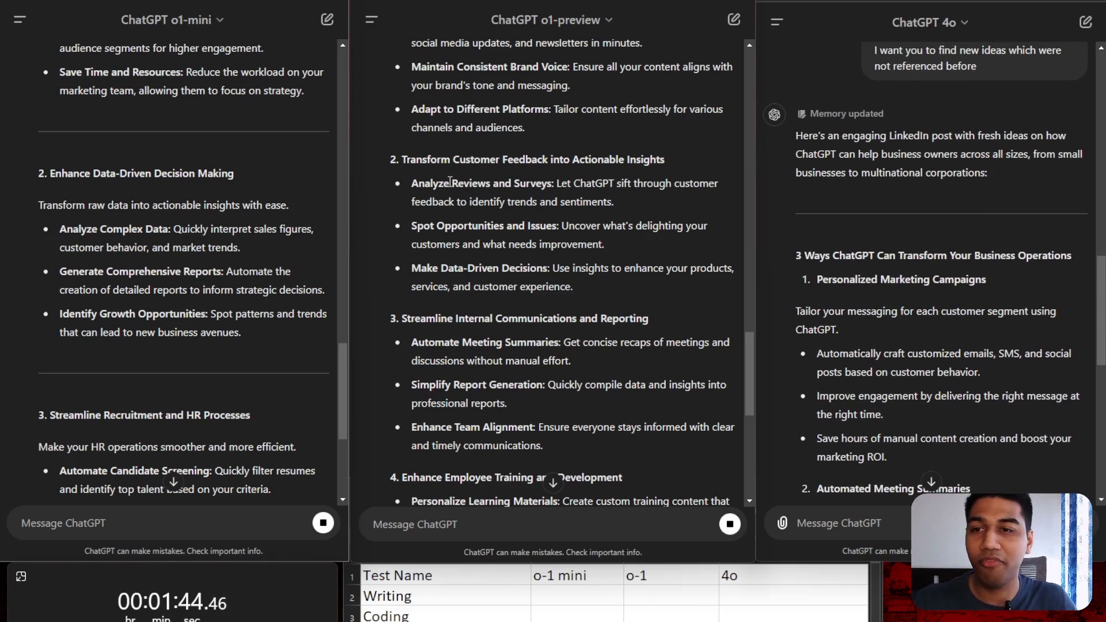
scroll(456, 177, up, 4)
scroll(115, 149, up, 1)
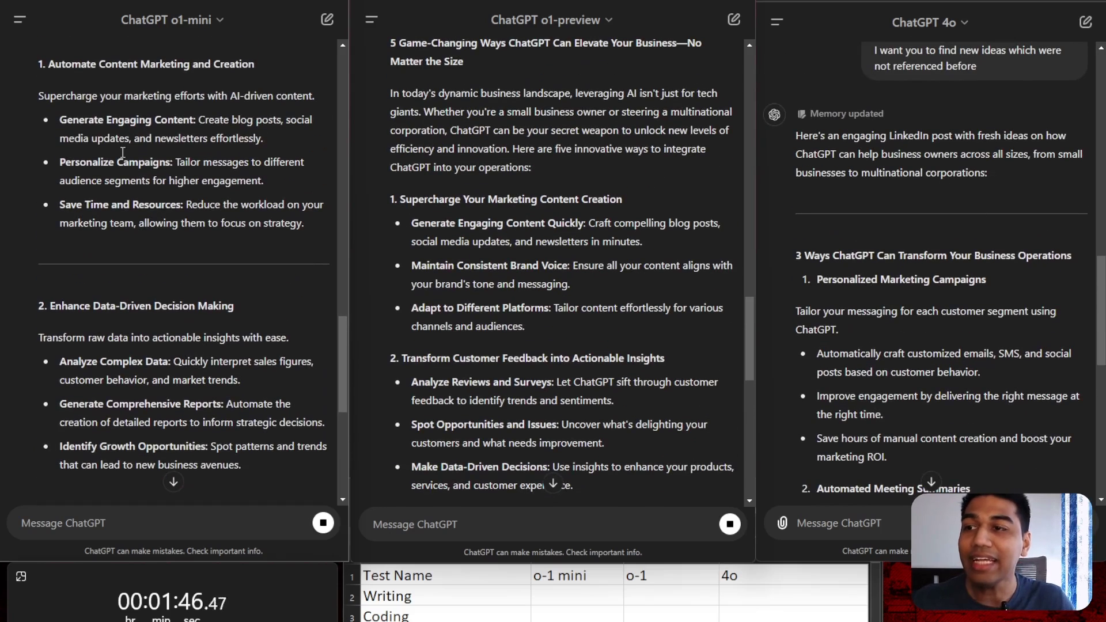
scroll(615, 227, down, 3)
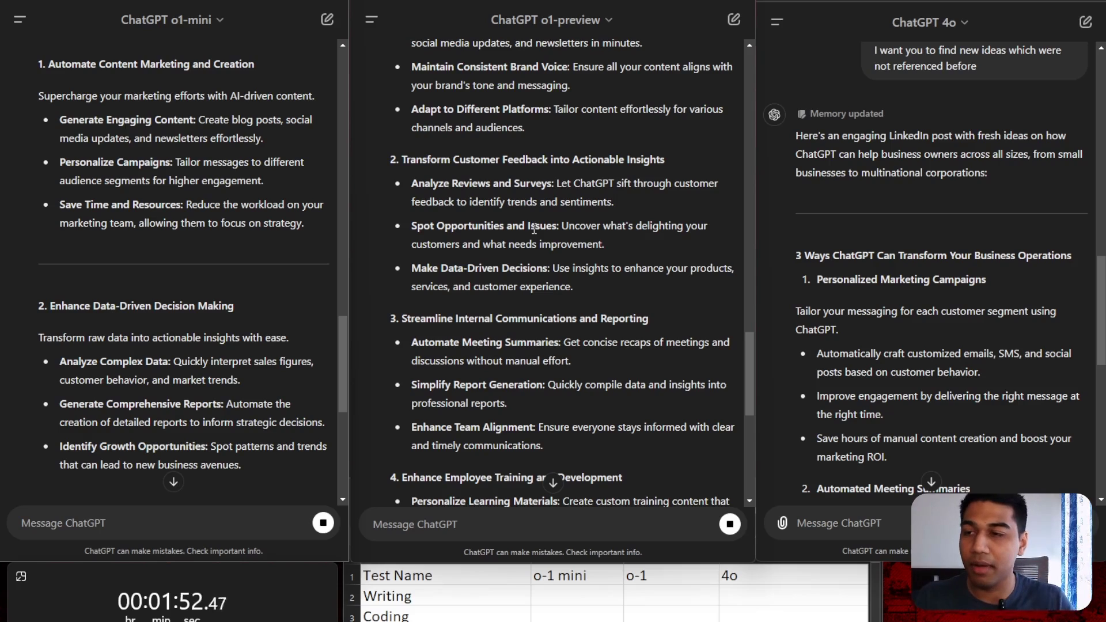
scroll(596, 92, up, 3)
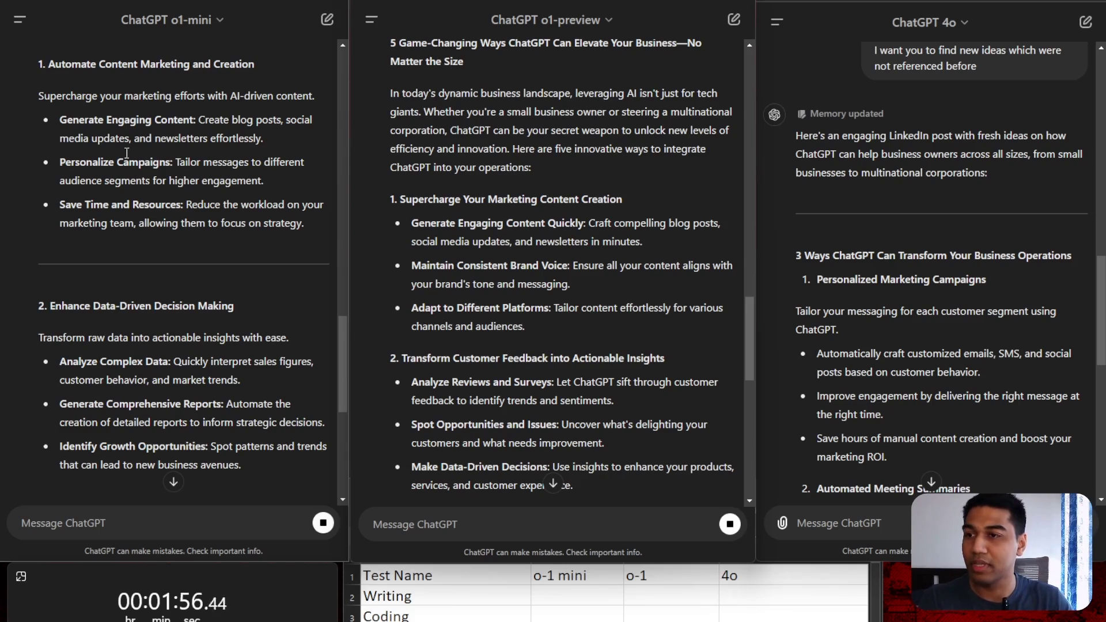
scroll(599, 264, down, 1)
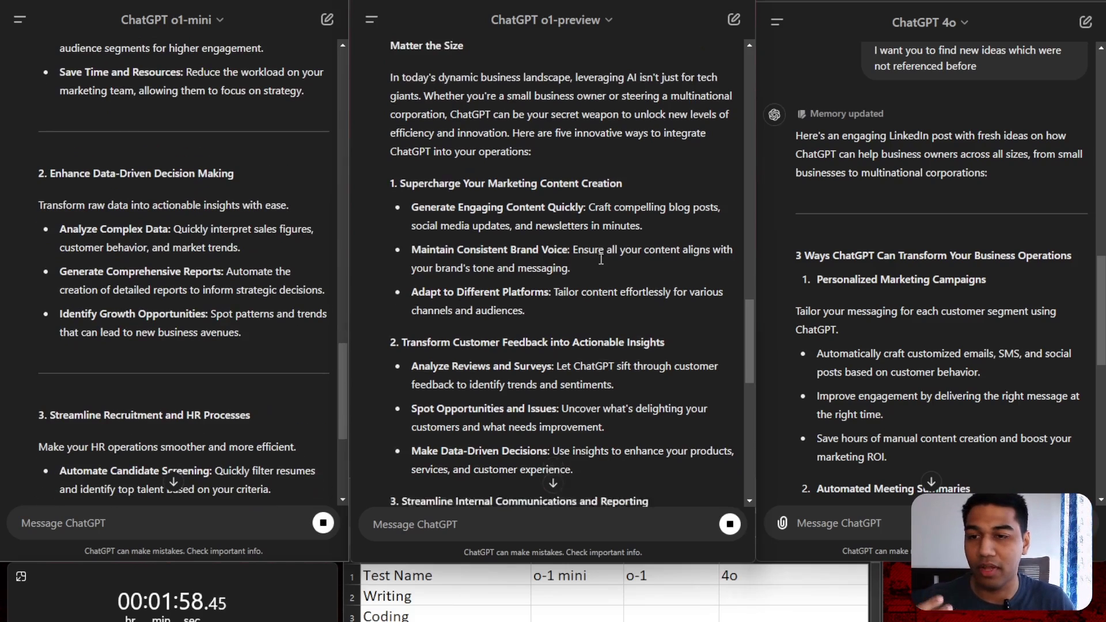
drag(557, 292, 629, 297)
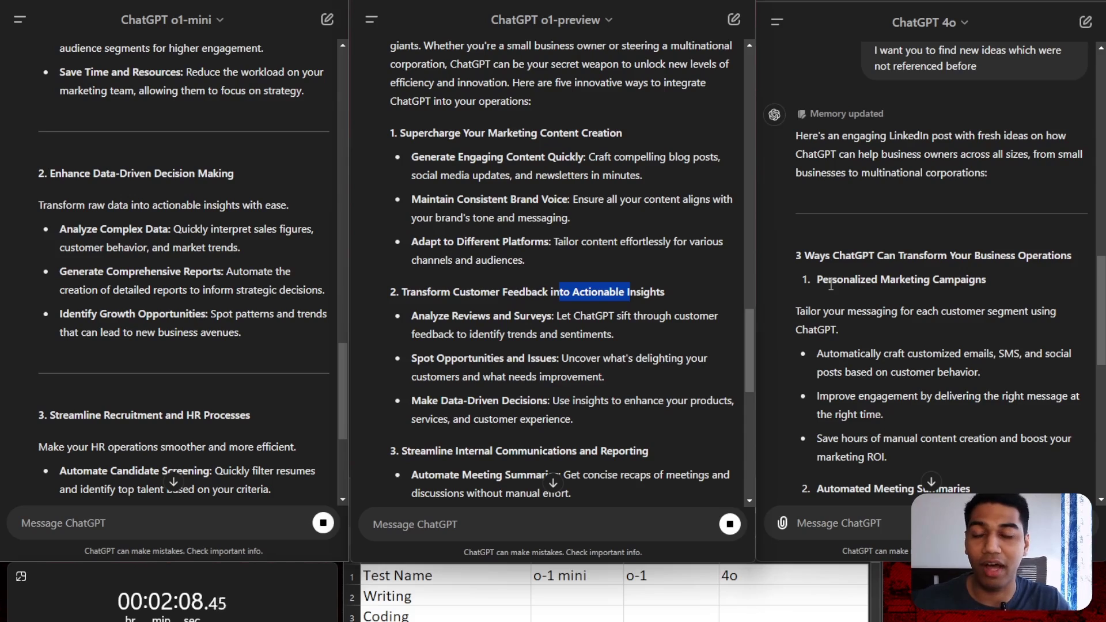
Bring the whole stopwatch into view
scroll(830, 287, down, 6)
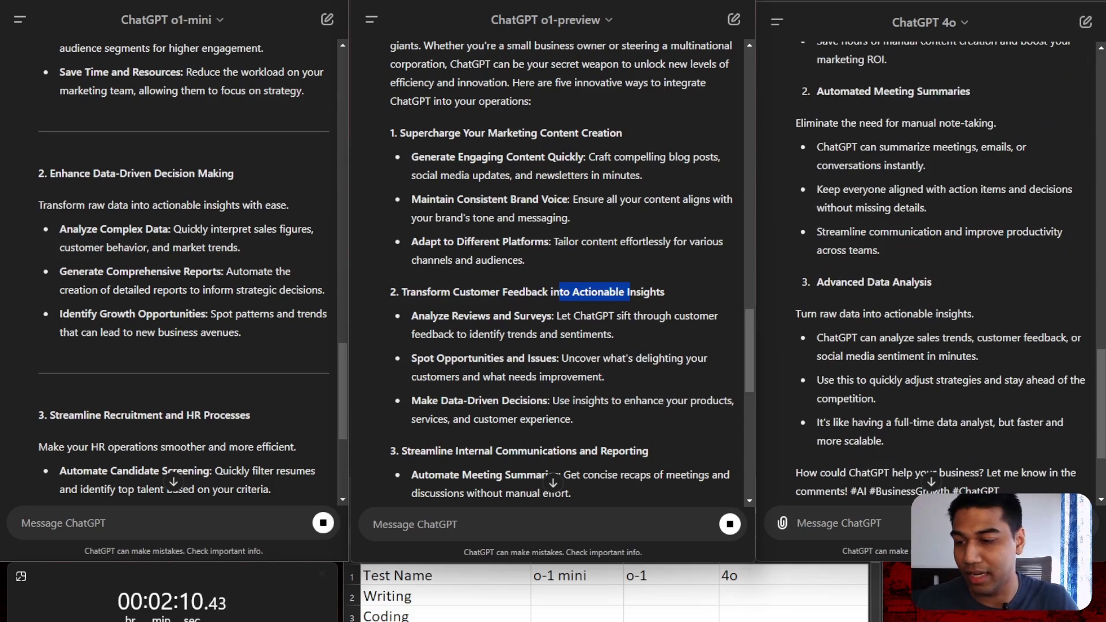
click(167, 579)
drag(198, 572, 206, 530)
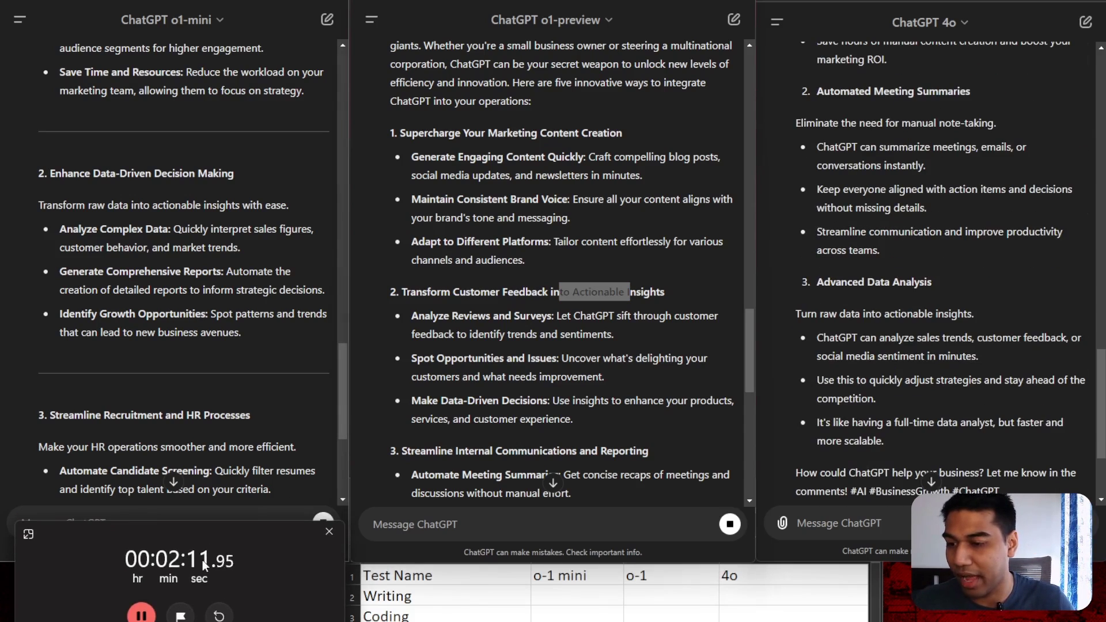
Pause the stopwatch and confirm the Writing scores 0, 1, 0 for o-1 mini, o-1 and 4o
click(138, 615)
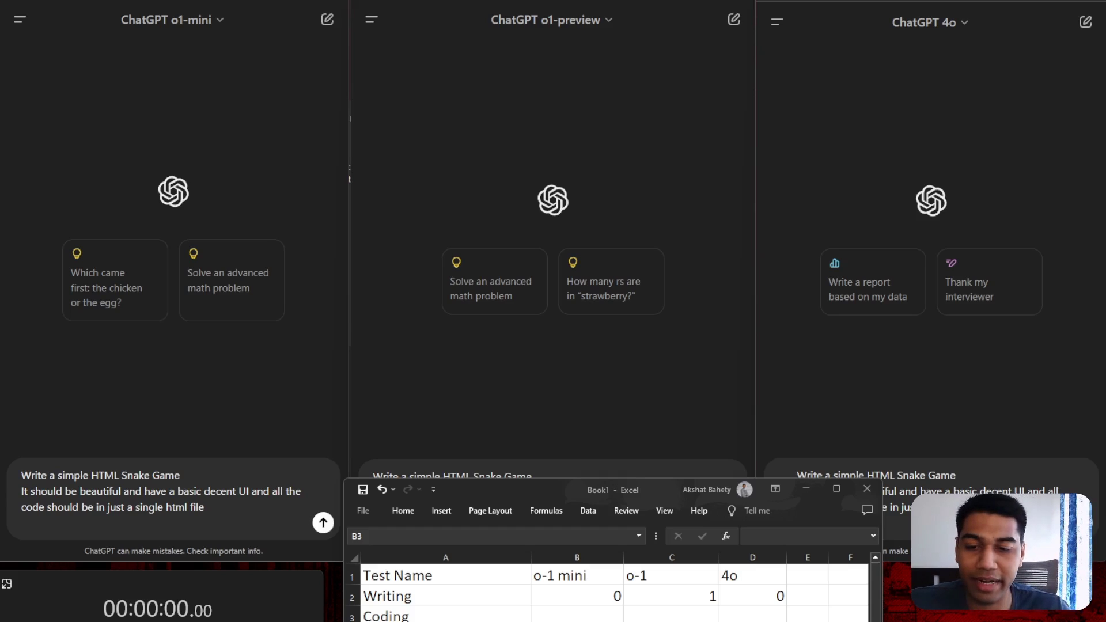
click(683, 602)
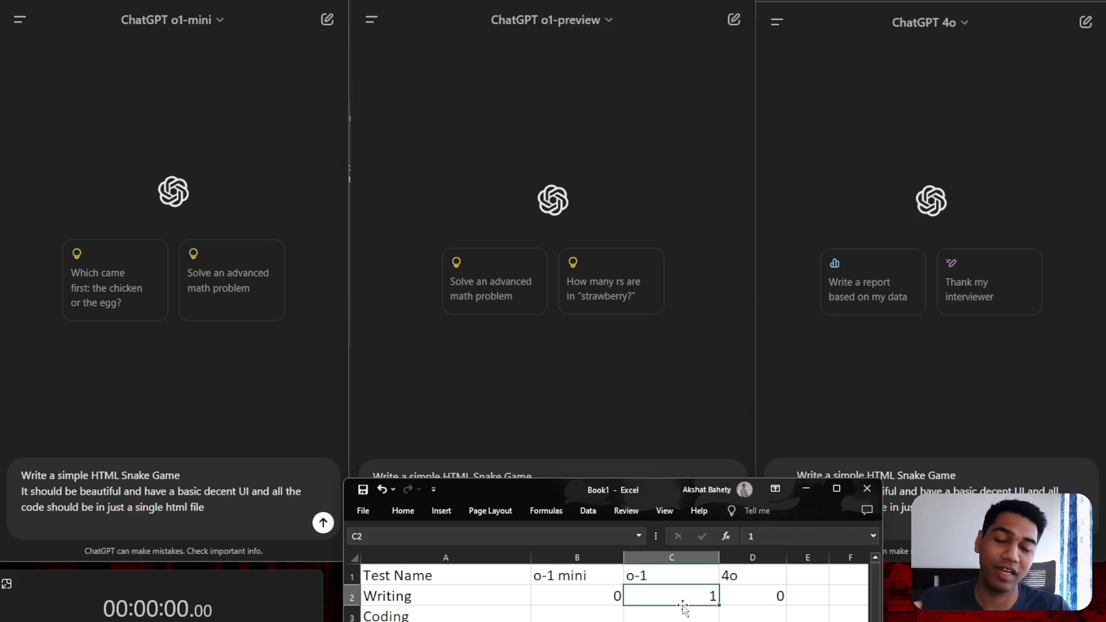
click(283, 425)
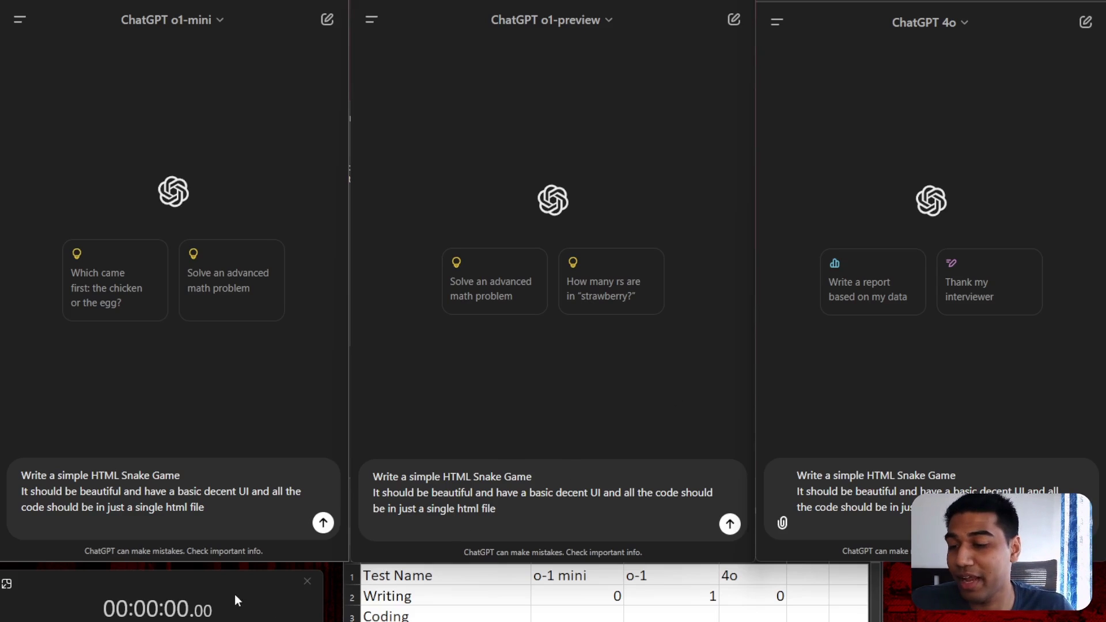
Send the Snake game prompt in each pane, start the stopwatch, and stop it at 43.47 seconds
drag(222, 582, 233, 550)
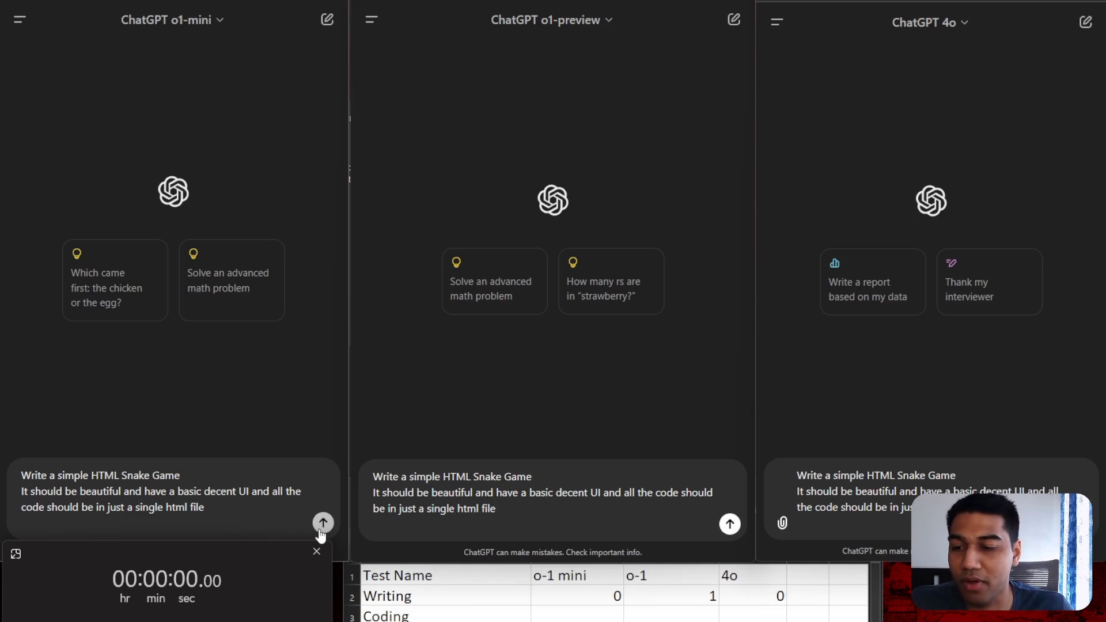
click(730, 524)
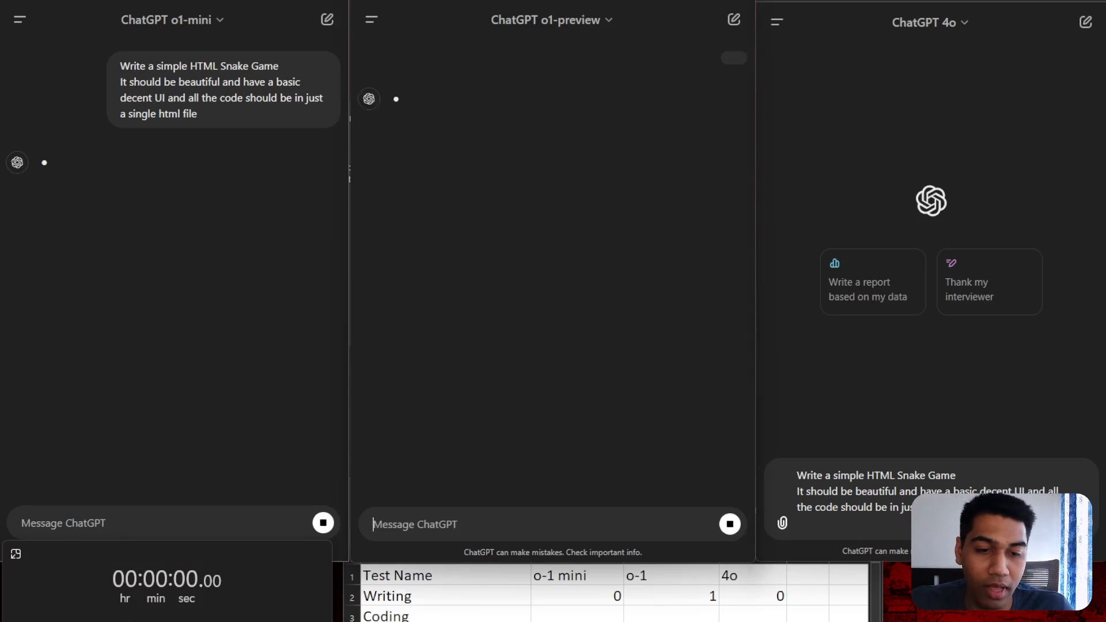
key(Return)
key(space)
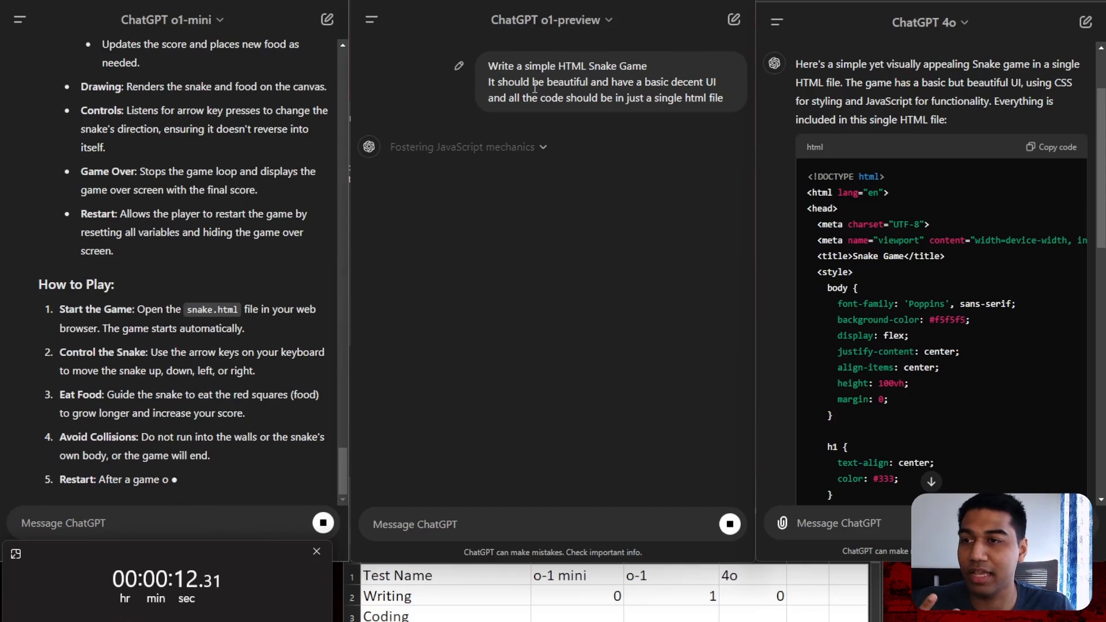
scroll(945, 240, down, 15)
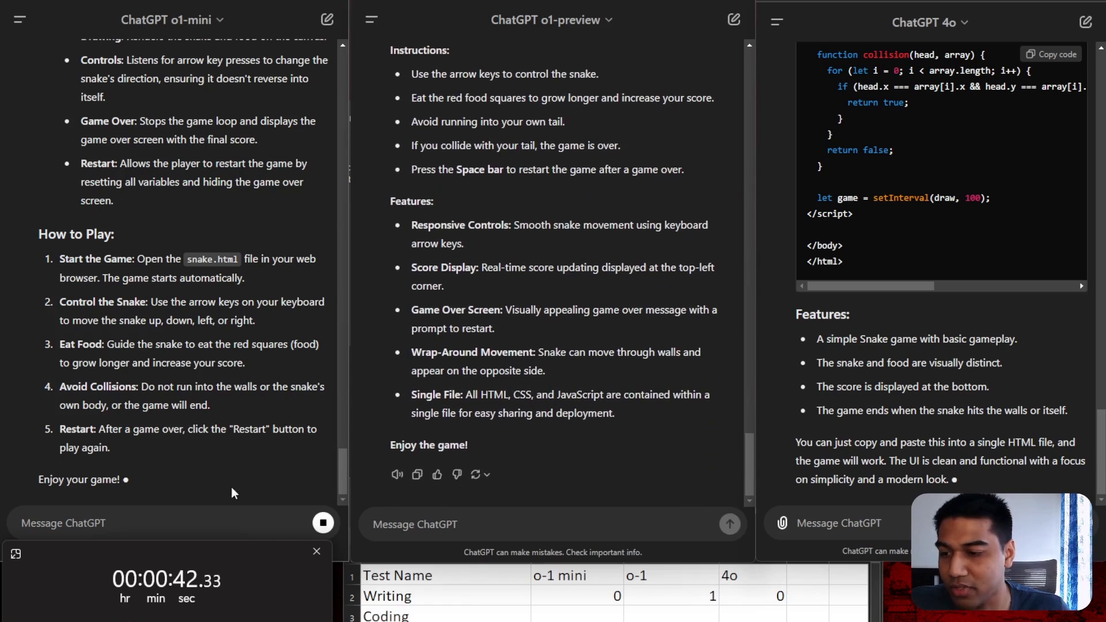
click(156, 612)
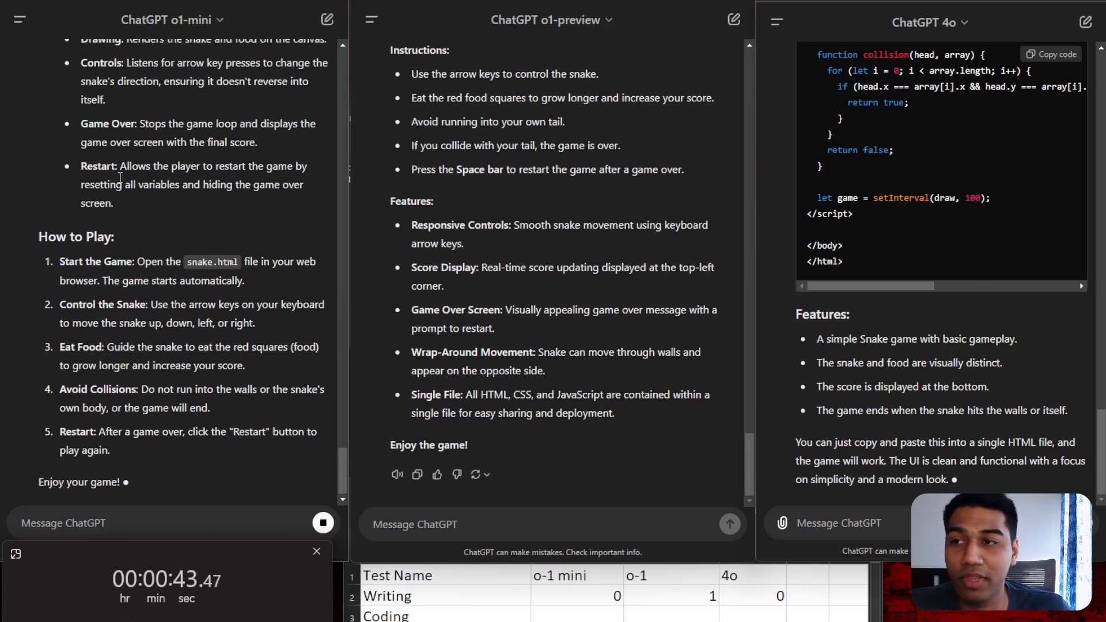
scroll(225, 131, up, 10)
Copy the Snake game code blocks from the o1-mini, o1-preview and GPT-4o replies
scroll(224, 131, up, 5)
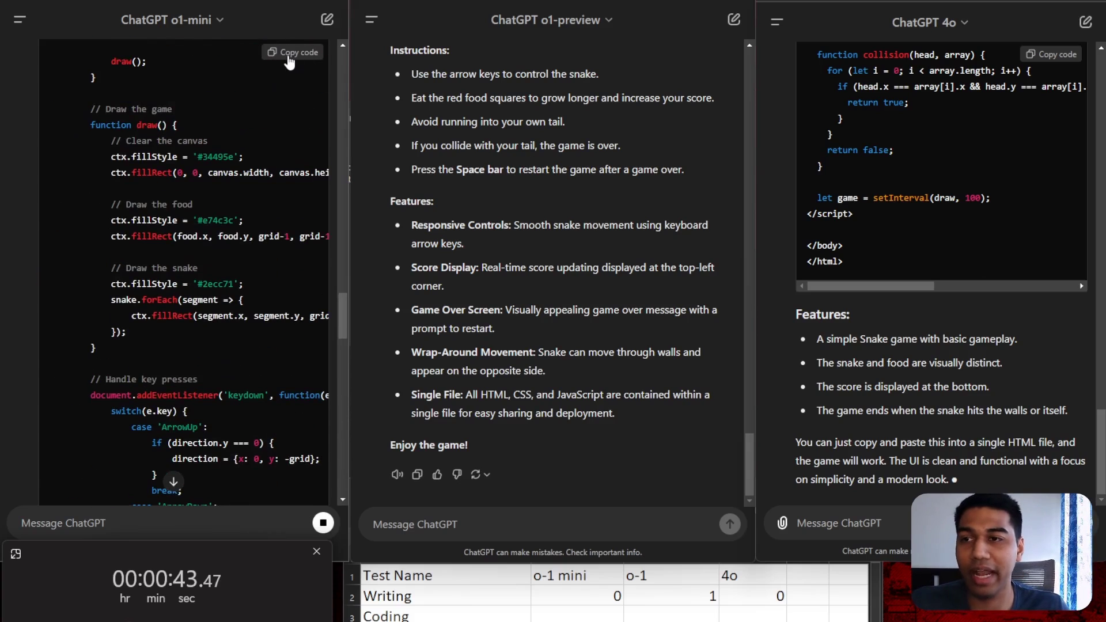
click(288, 56)
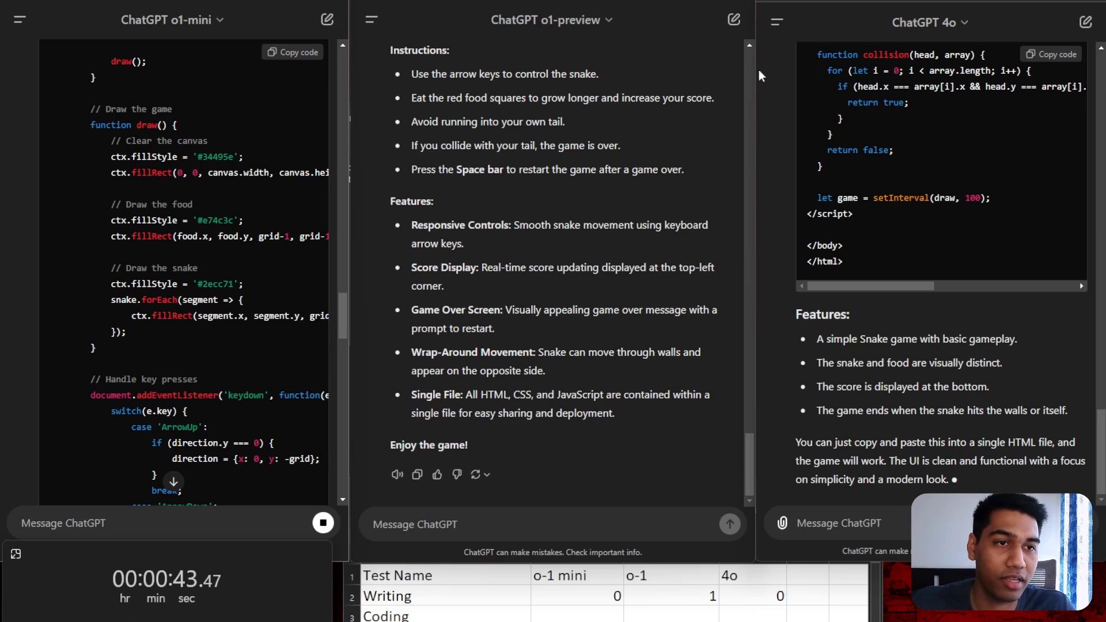
scroll(635, 171, up, 15)
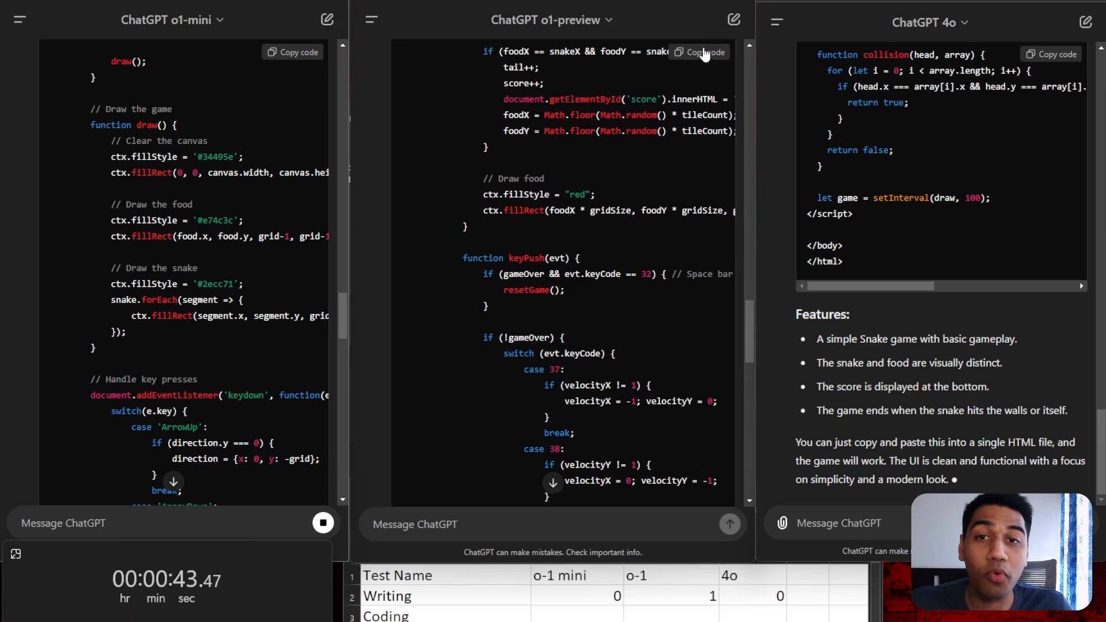
click(703, 52)
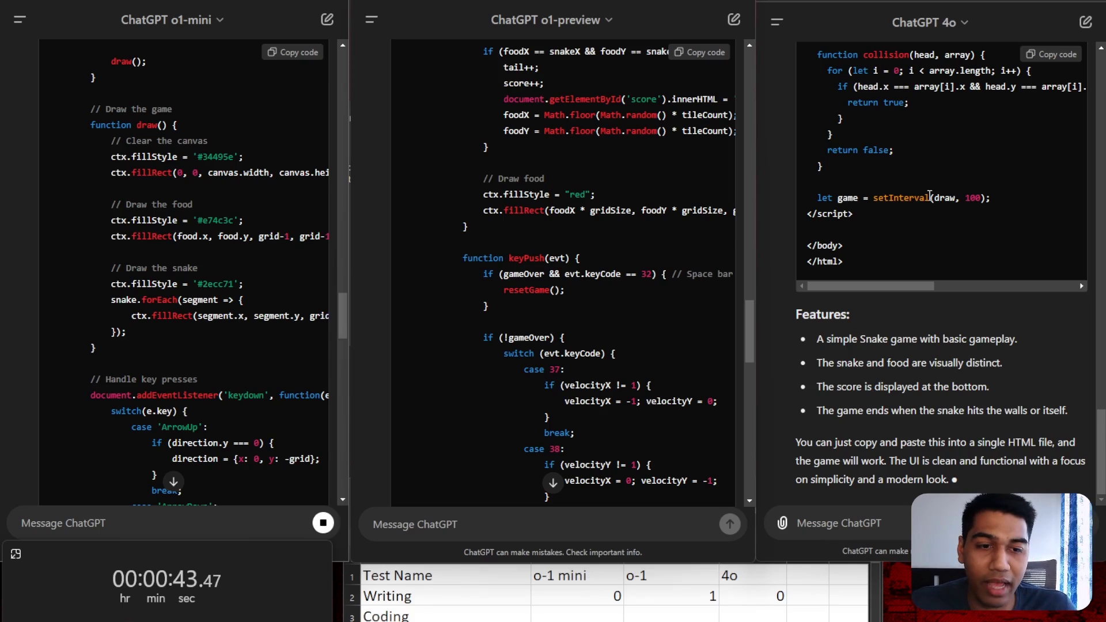
scroll(929, 195, up, 5)
click(1056, 54)
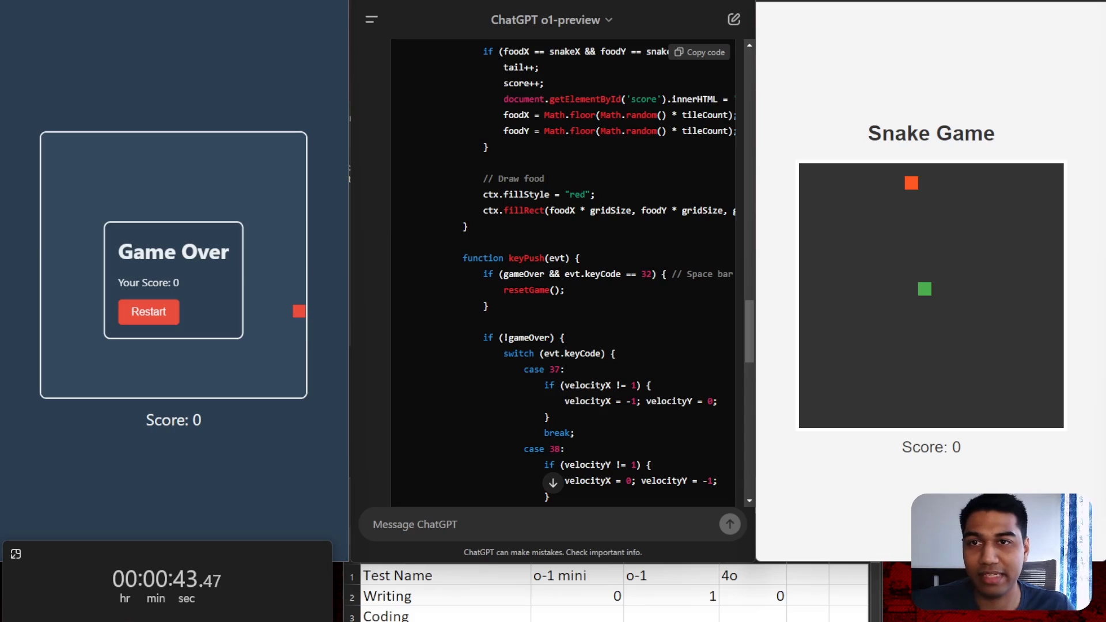
Open a new browser page and try restarting the o1-mini Snake game
key(ctrl+n)
key(Return)
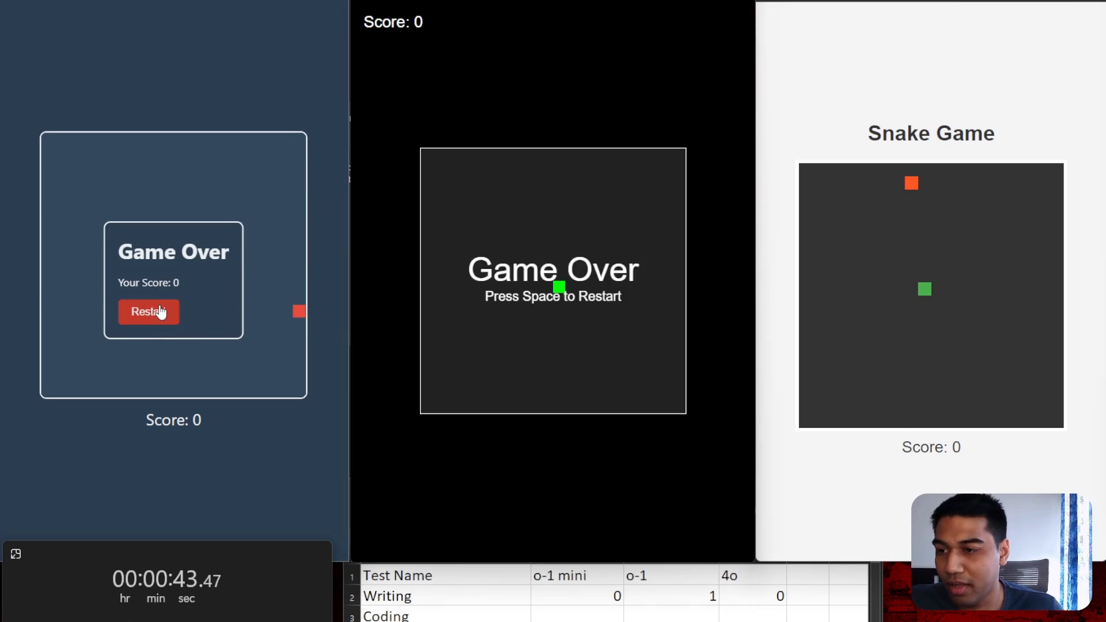
click(161, 312)
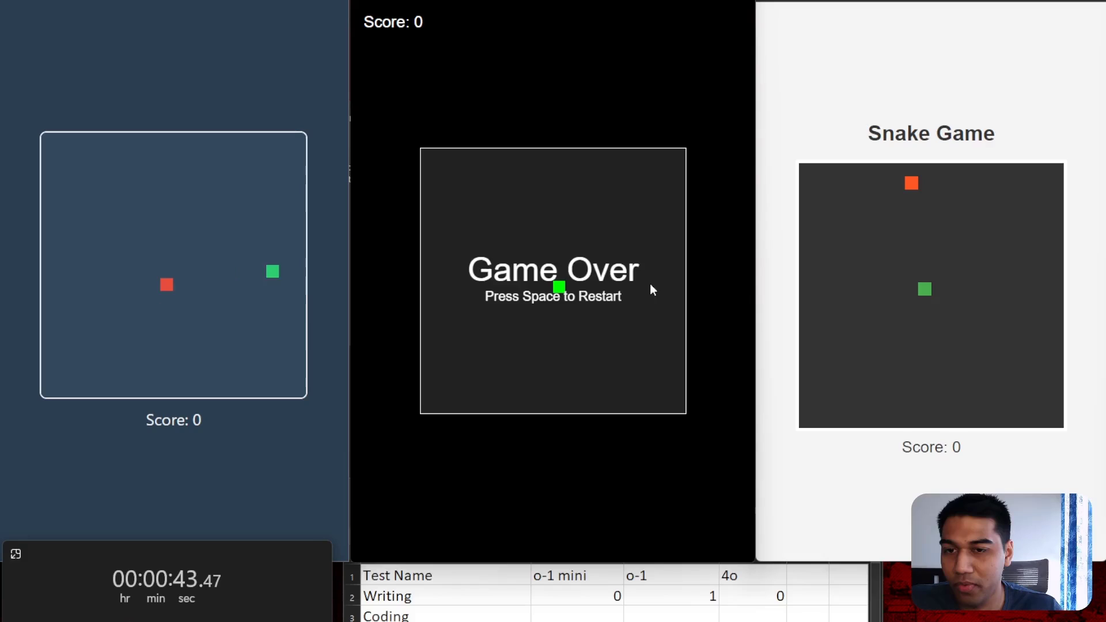
click(144, 314)
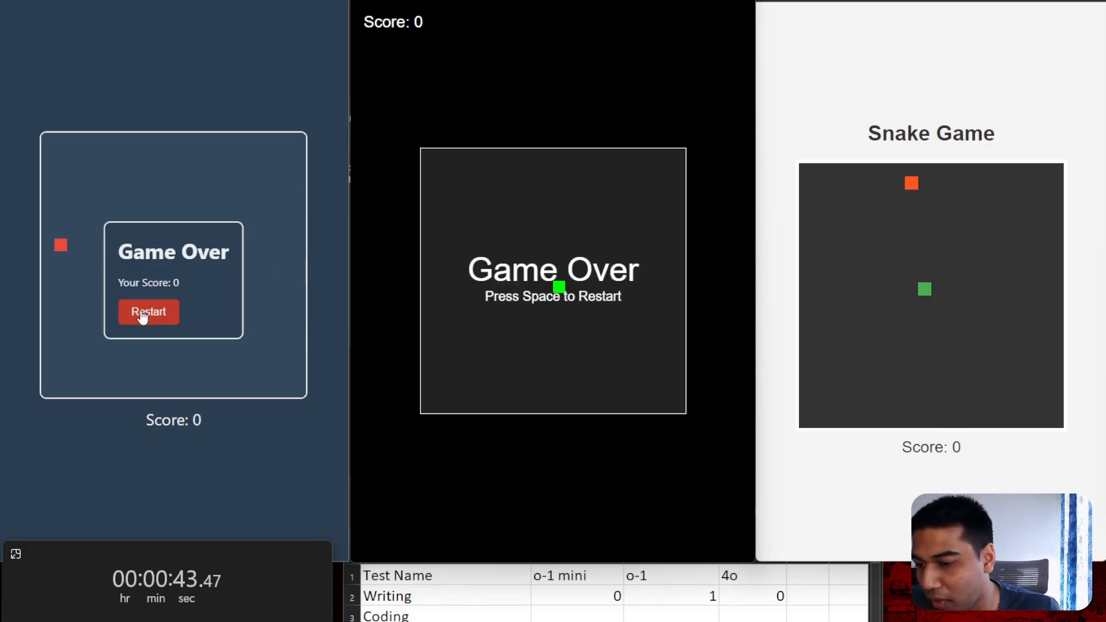
click(143, 317)
click(123, 304)
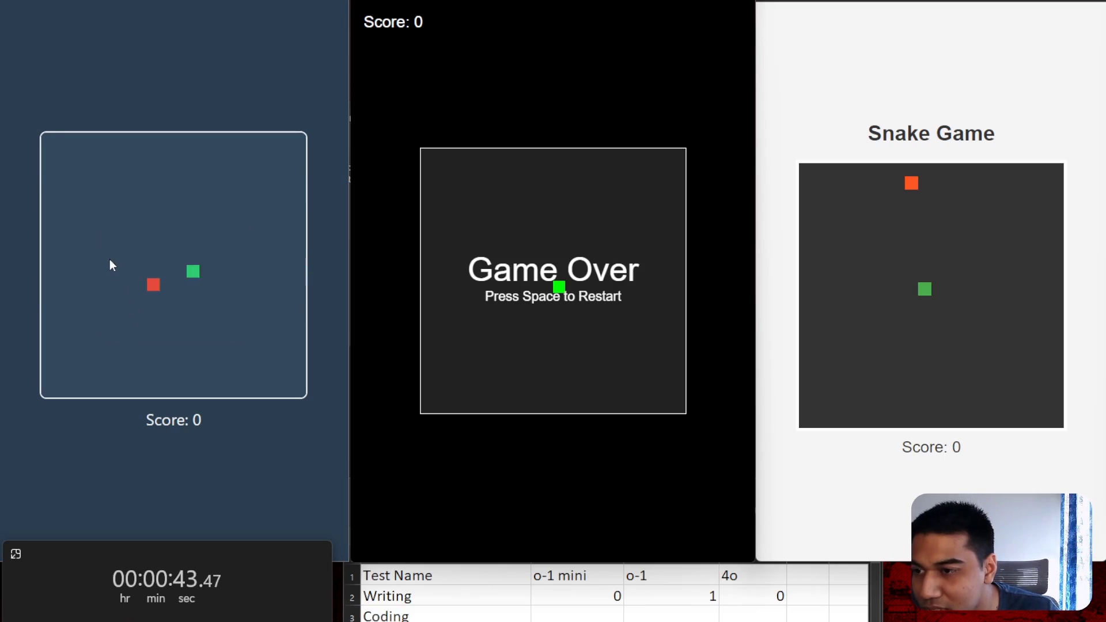
double_click(109, 259)
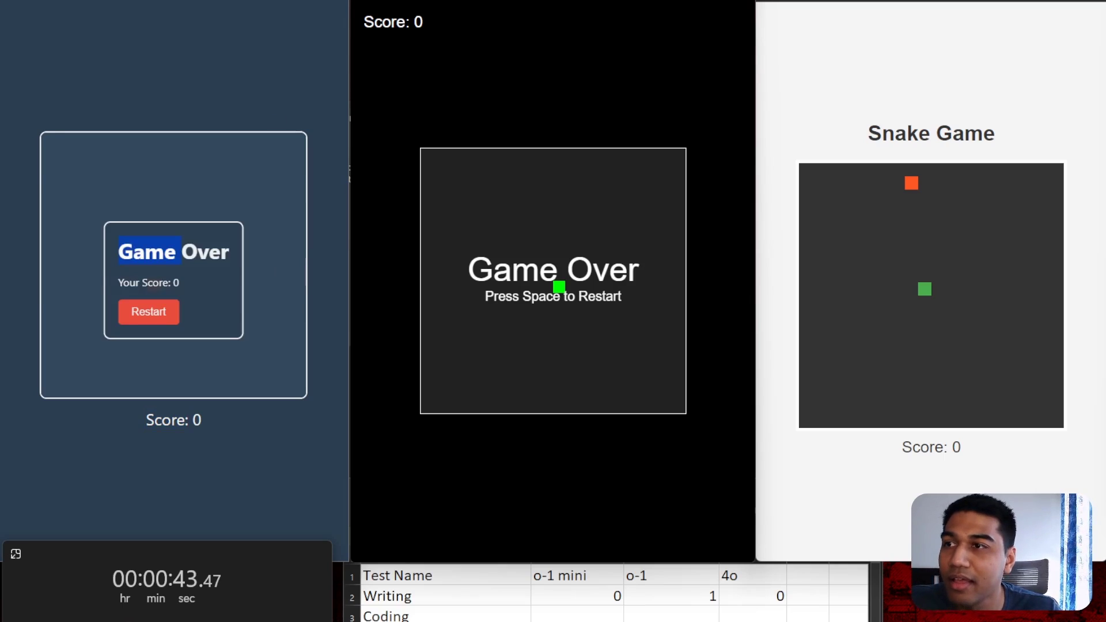
Check the o1-mini chat's instructions, then restart the o1-mini game and steer toward the food
key(alt+Tab)
scroll(270, 287, down, 15)
scroll(270, 287, up, 4)
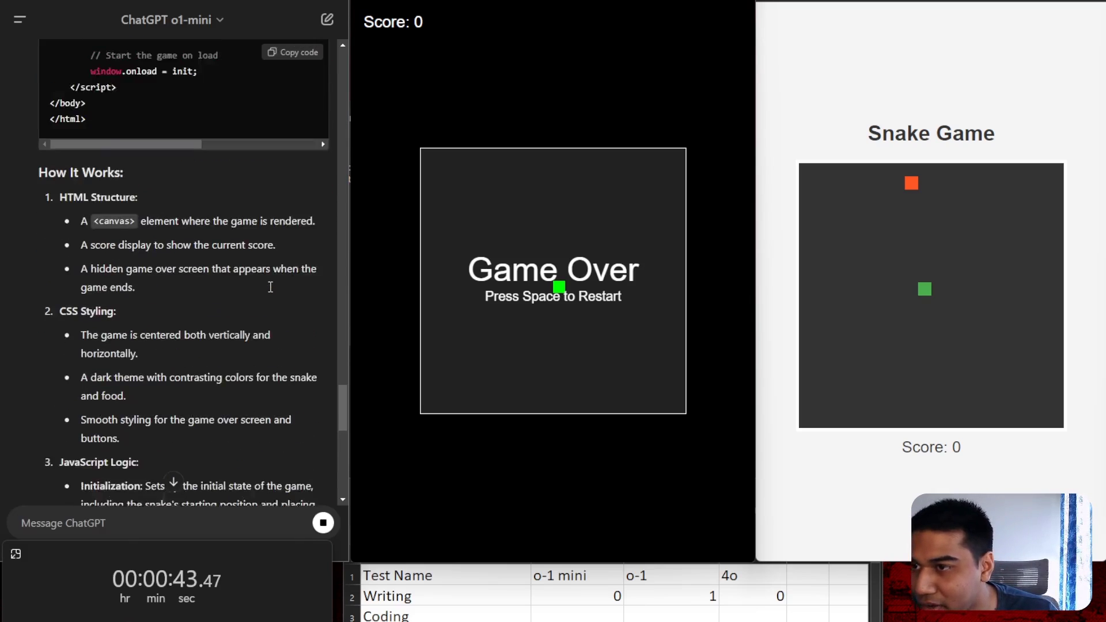
scroll(270, 286, down, 10)
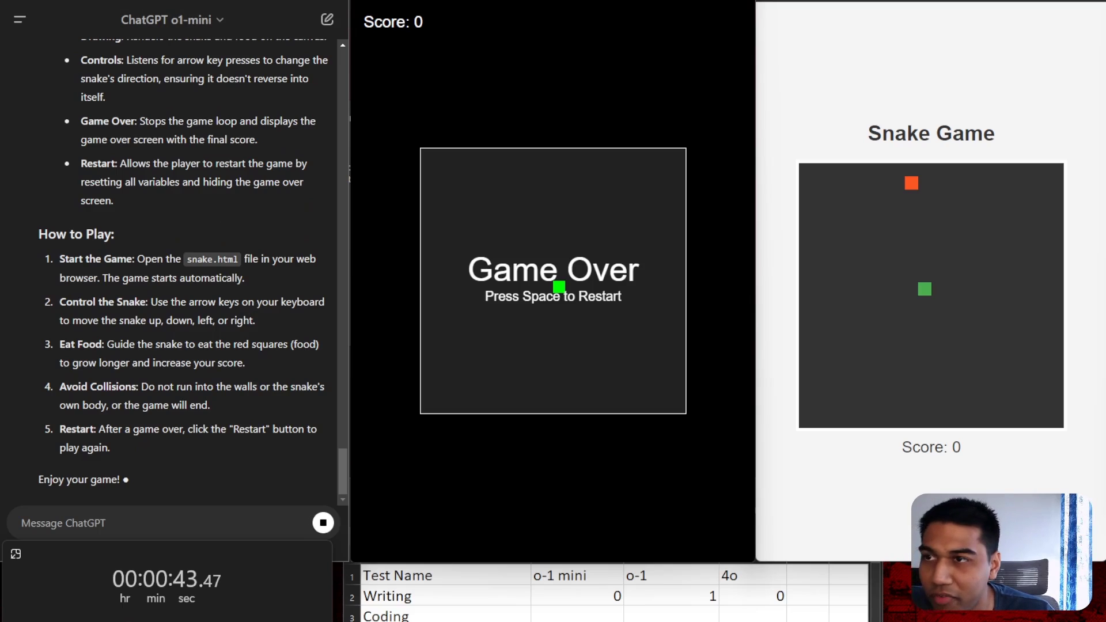
key(alt+Tab)
click(152, 314)
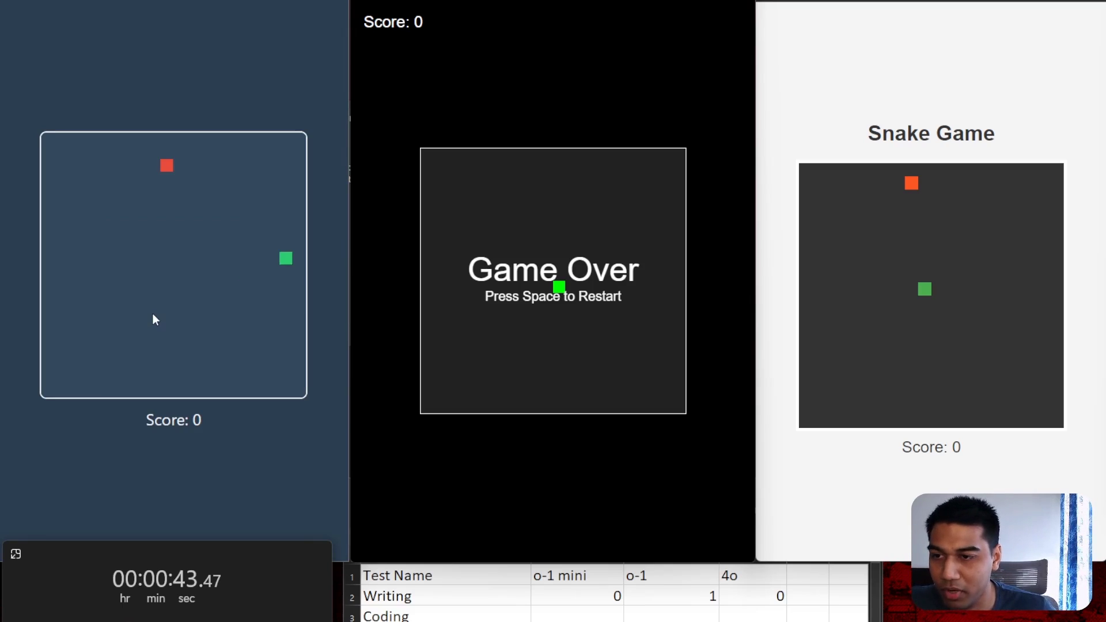
key(Left)
key(Up)
key(Left)
key(Up)
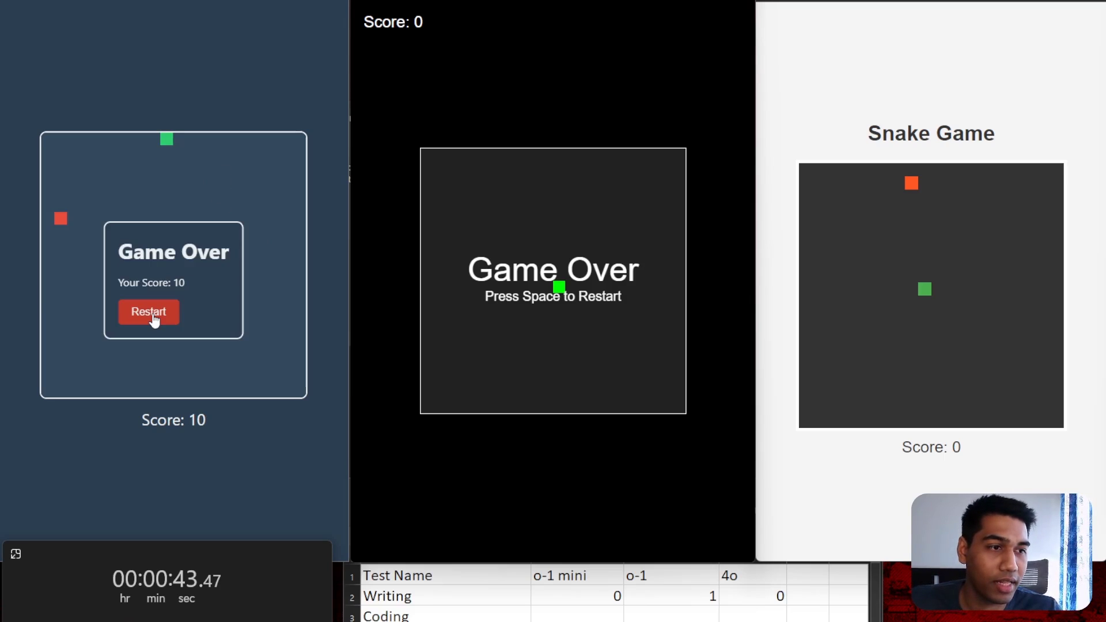
Play the right-hand Snake game with arrow keys until game over, then dismiss the alert
click(868, 262)
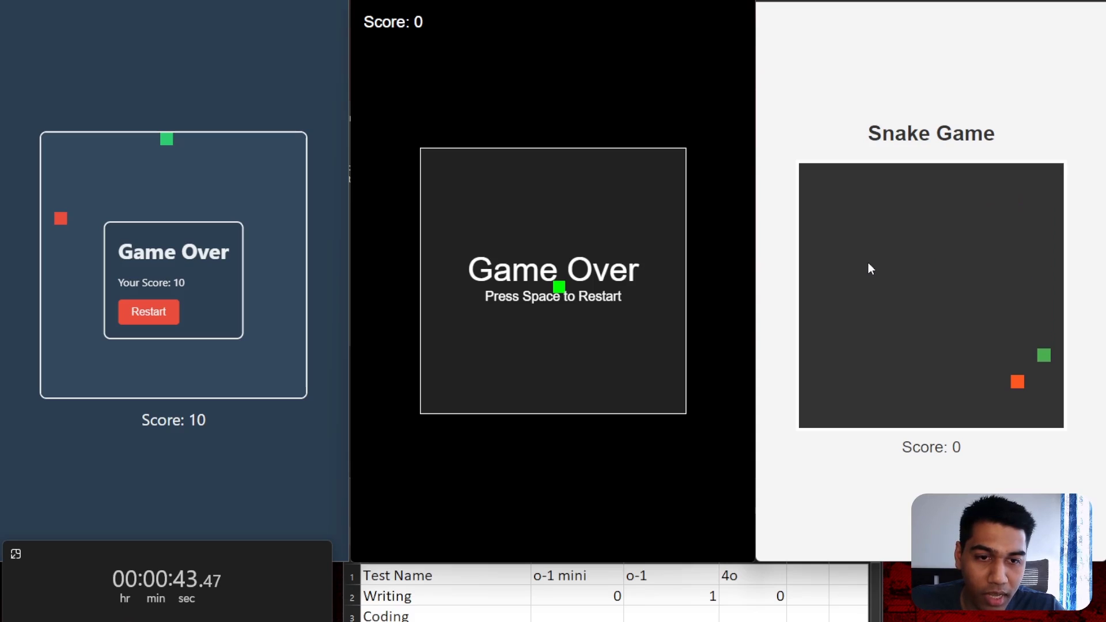
key(Left)
key(Up)
key(Right)
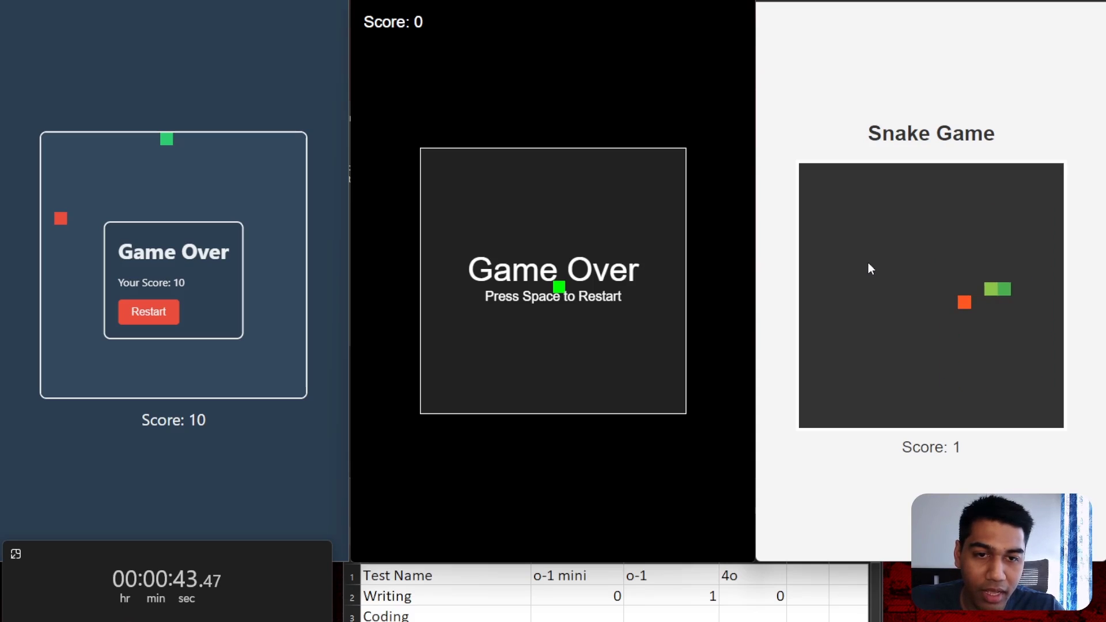
key(Down)
key(Left)
key(Down)
key(Right)
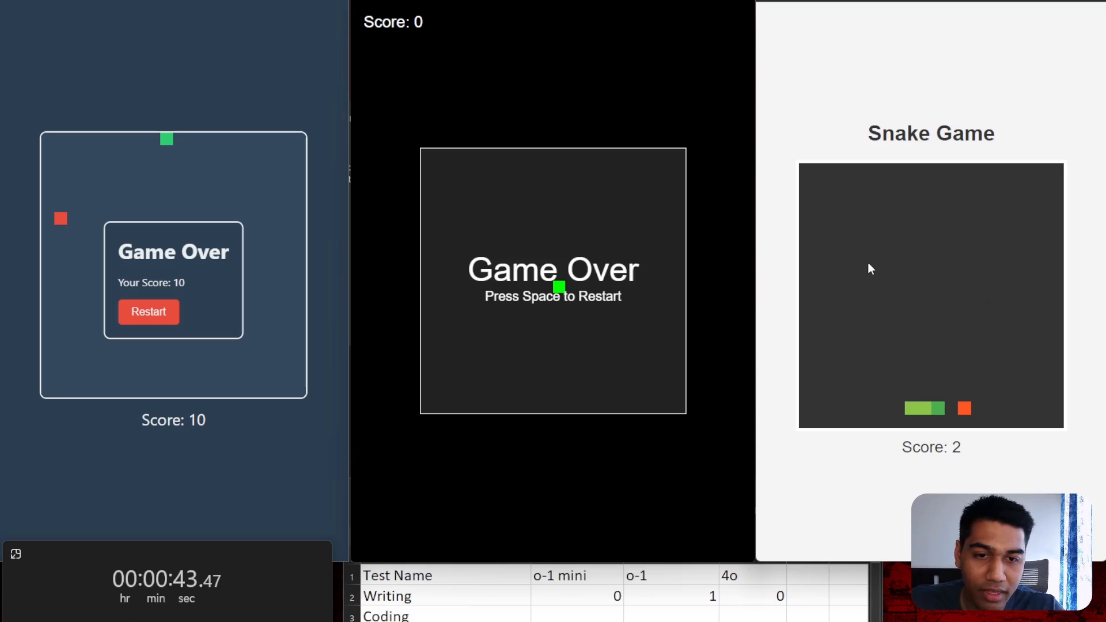
key(Up)
key(Left)
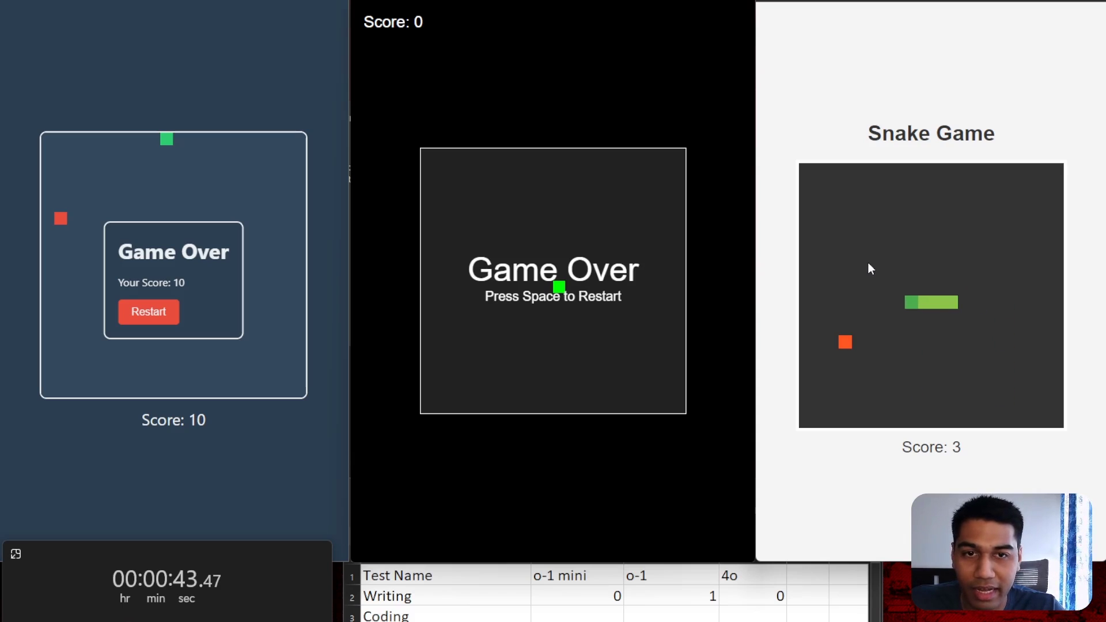
key(Down)
key(Right)
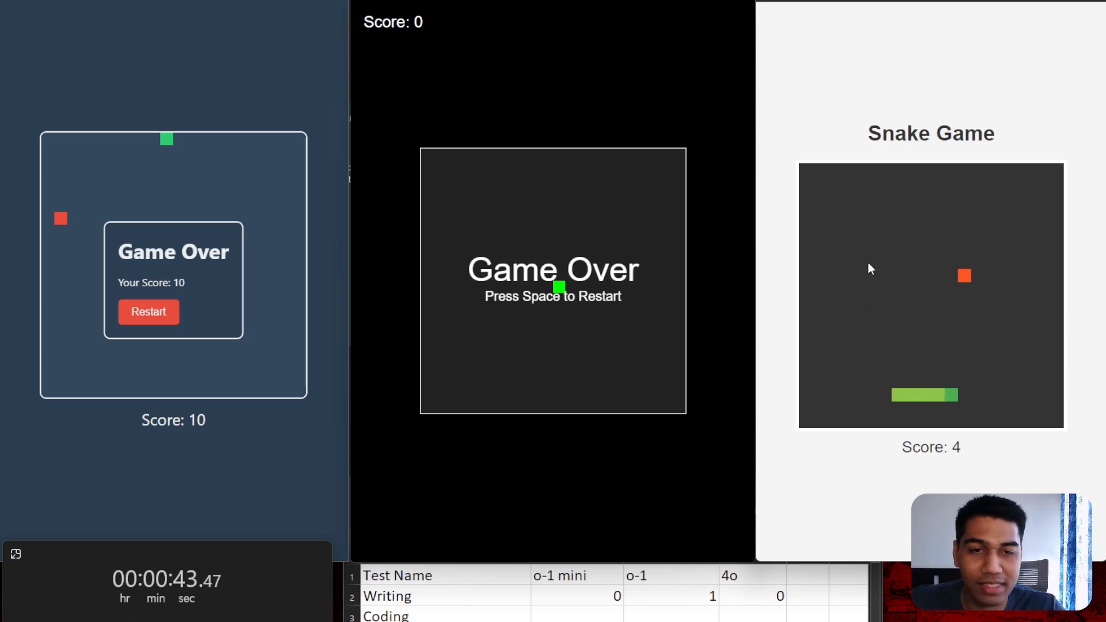
key(Up)
key(Right)
key(Up)
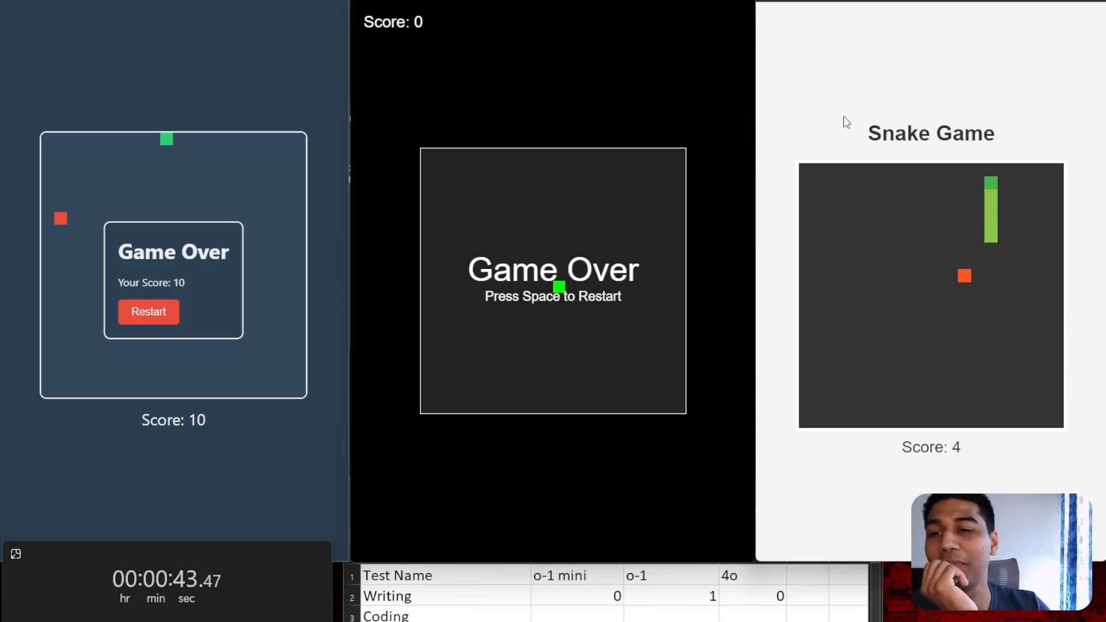
key(Return)
Restart the middle Snake game with Space, steer it onto several foods, then return to the o1-mini chat
click(538, 223)
key(space)
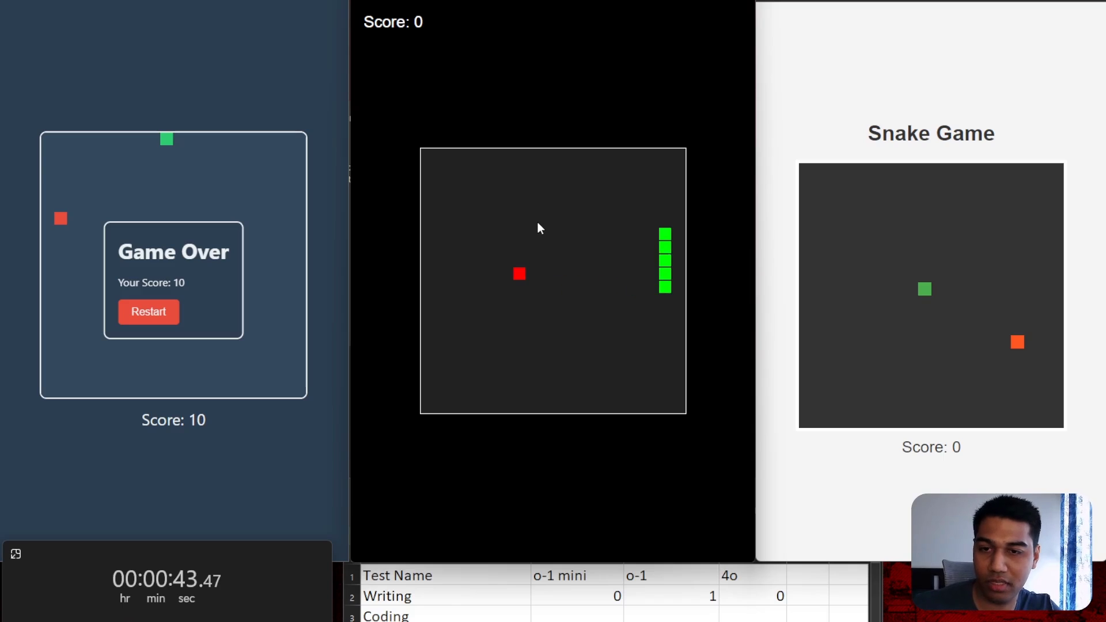
key(Left)
key(Down)
key(Right)
key(Up)
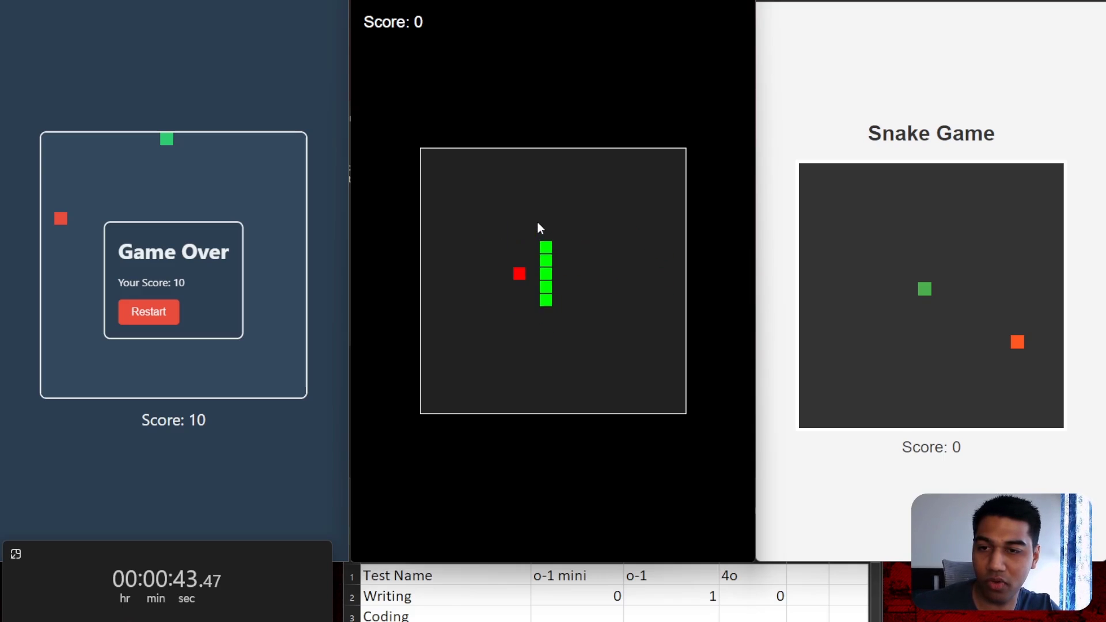
key(Left)
key(Down)
key(Right)
key(Up)
key(Left)
key(Up)
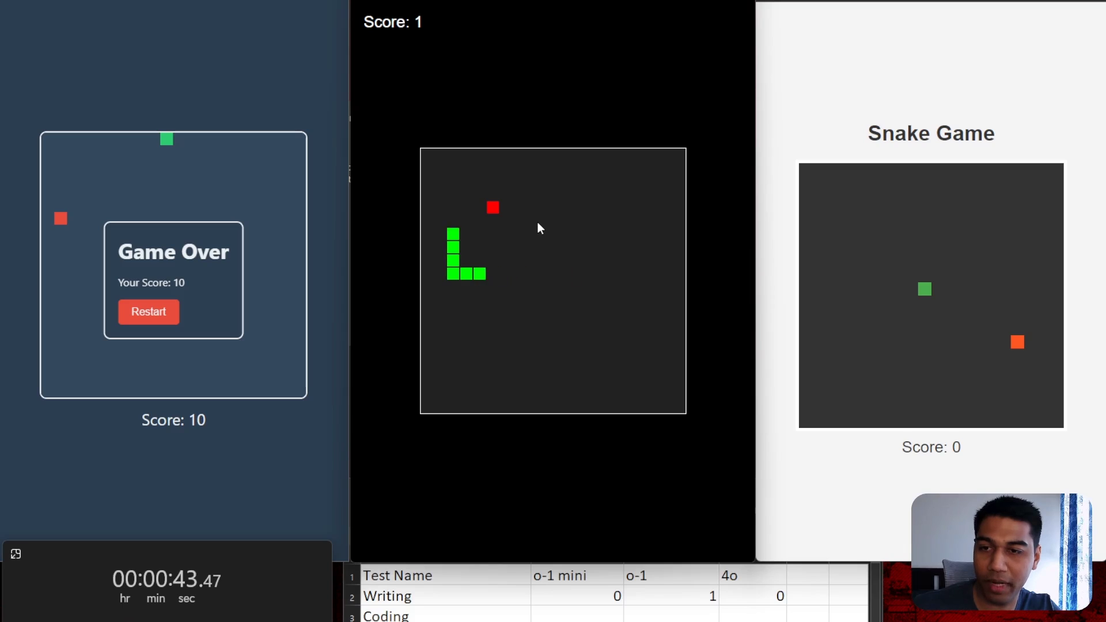
key(Right)
key(Down)
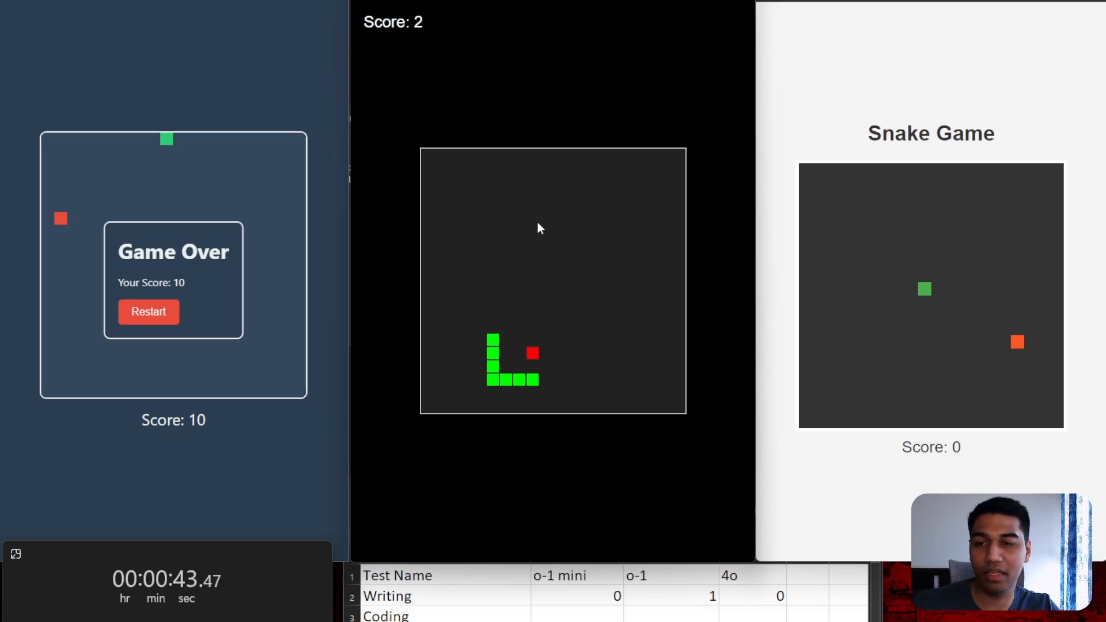
key(Up)
key(Left)
key(Down)
key(Right)
key(Down)
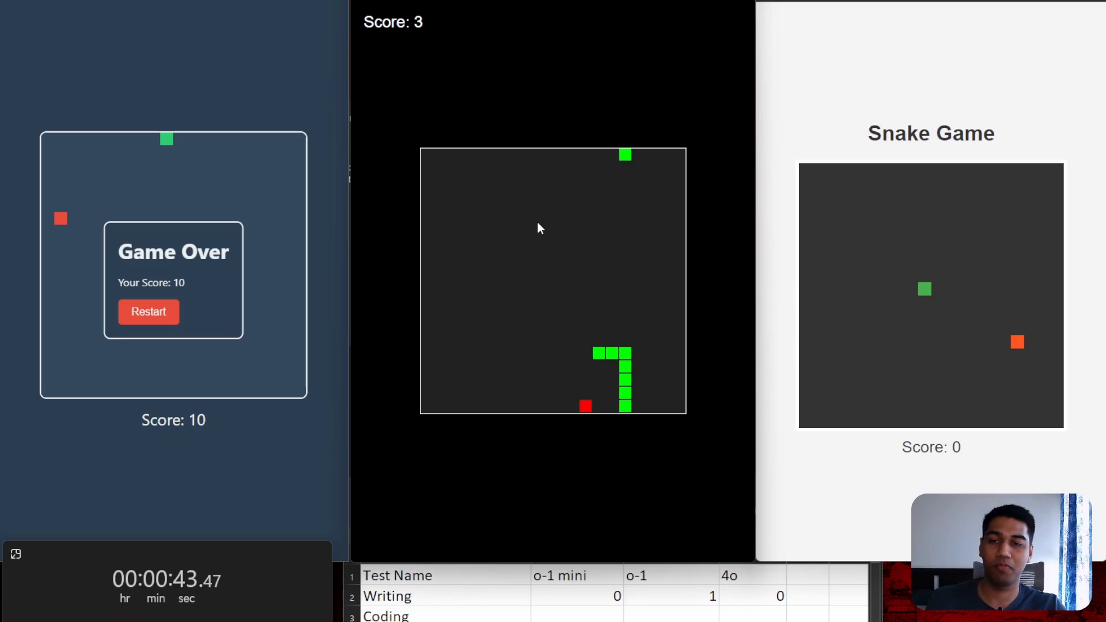
key(Left)
key(Down)
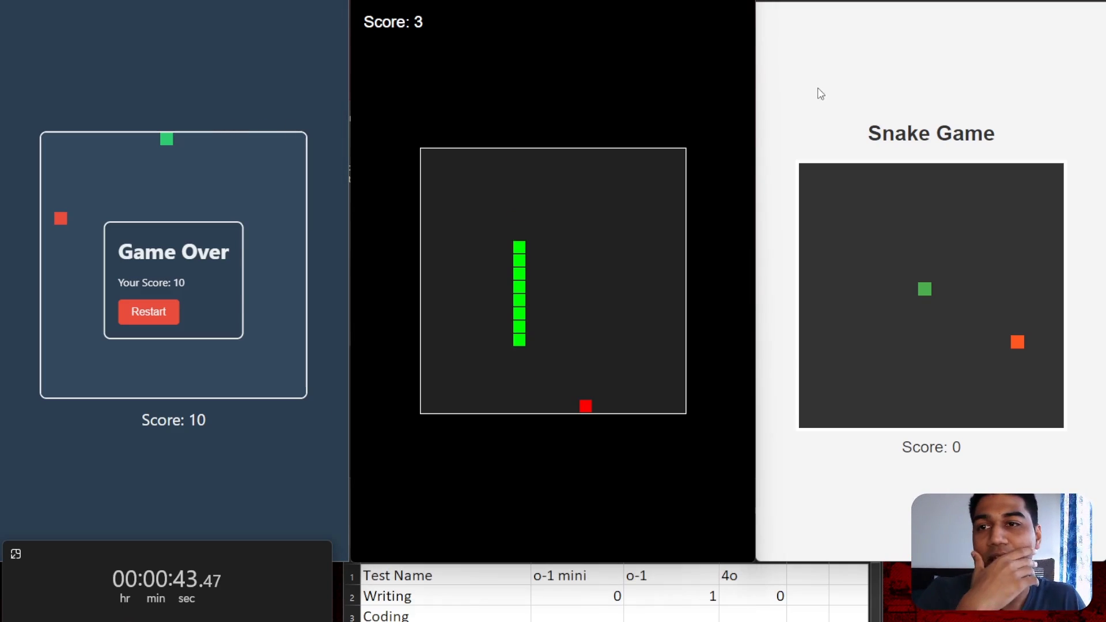
mouse_move(97, 599)
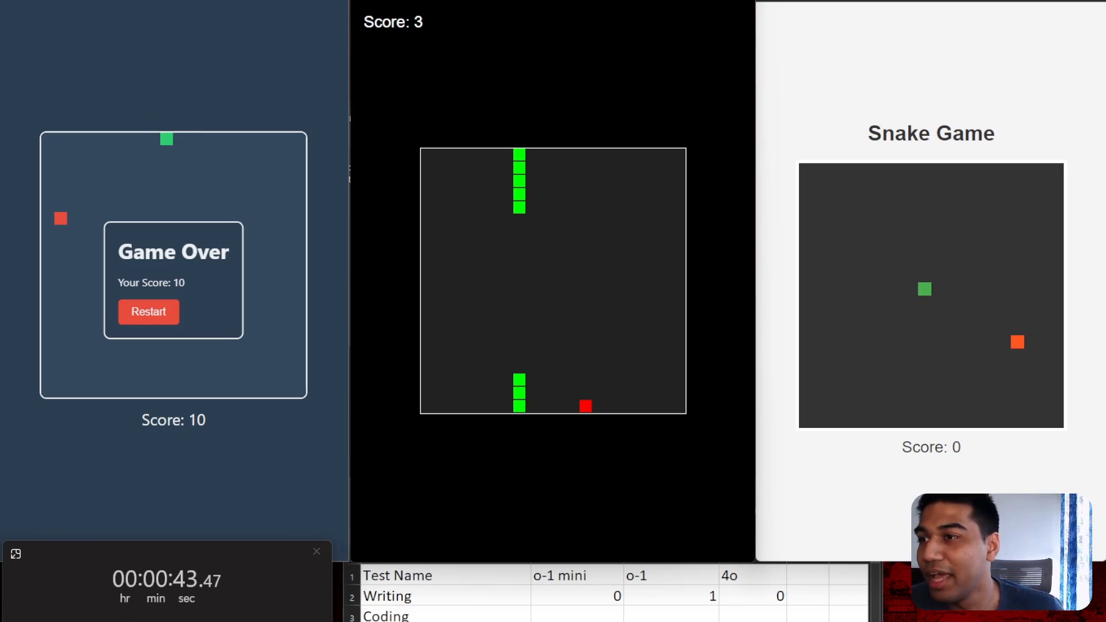
key(alt+Tab)
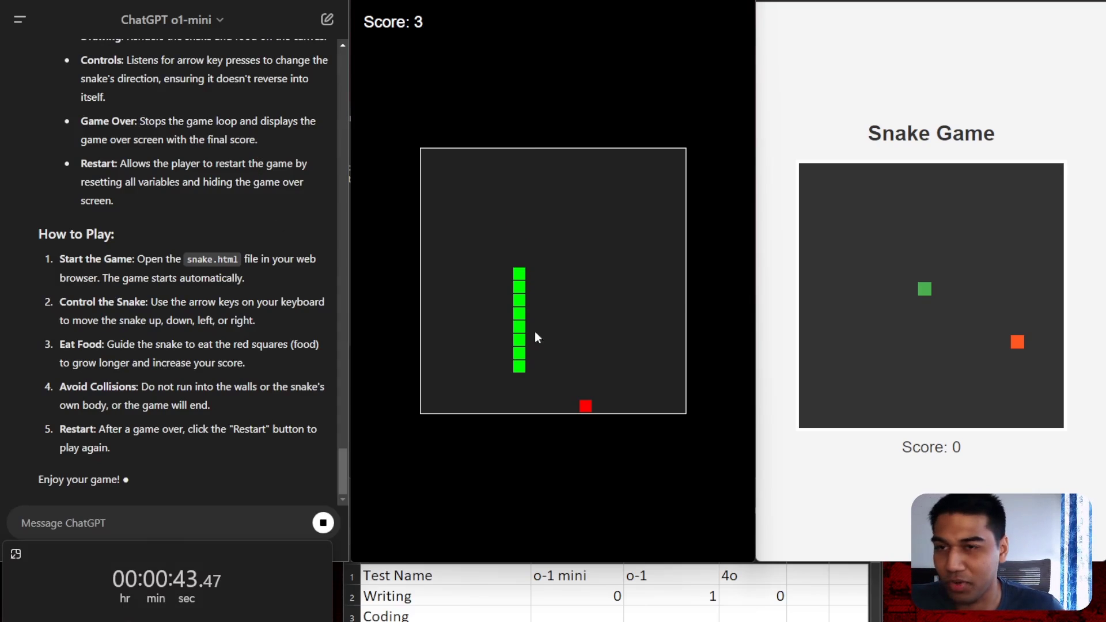
Bring back the o1-preview and 4o windows and start new chats in them
key(alt+Tab)
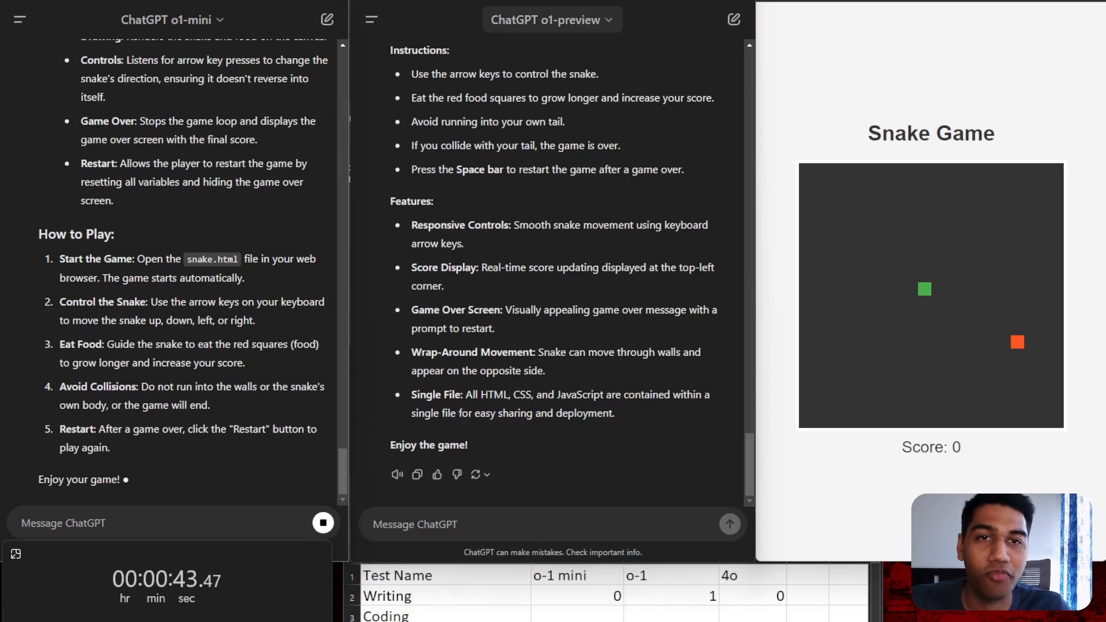
key(alt+Tab)
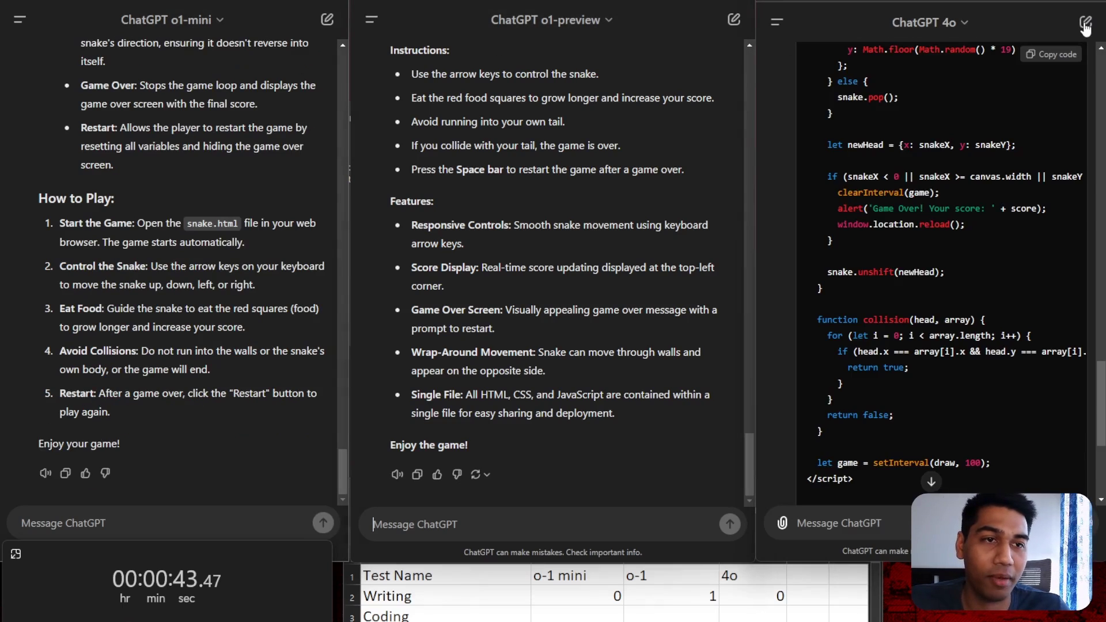
click(931, 481)
click(1085, 23)
click(734, 21)
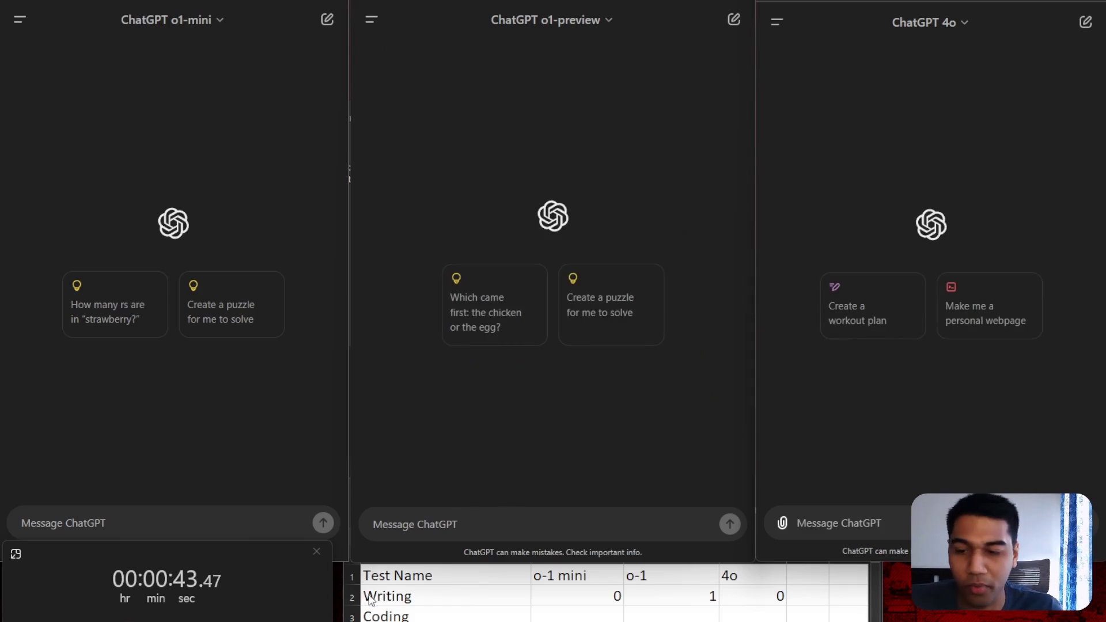
Copy the India unemployment prompt from Notepad and paste it into the o1-mini message box
click(398, 610)
key(alt+Tab)
key(alt+Tab)
key(alt+Tab)
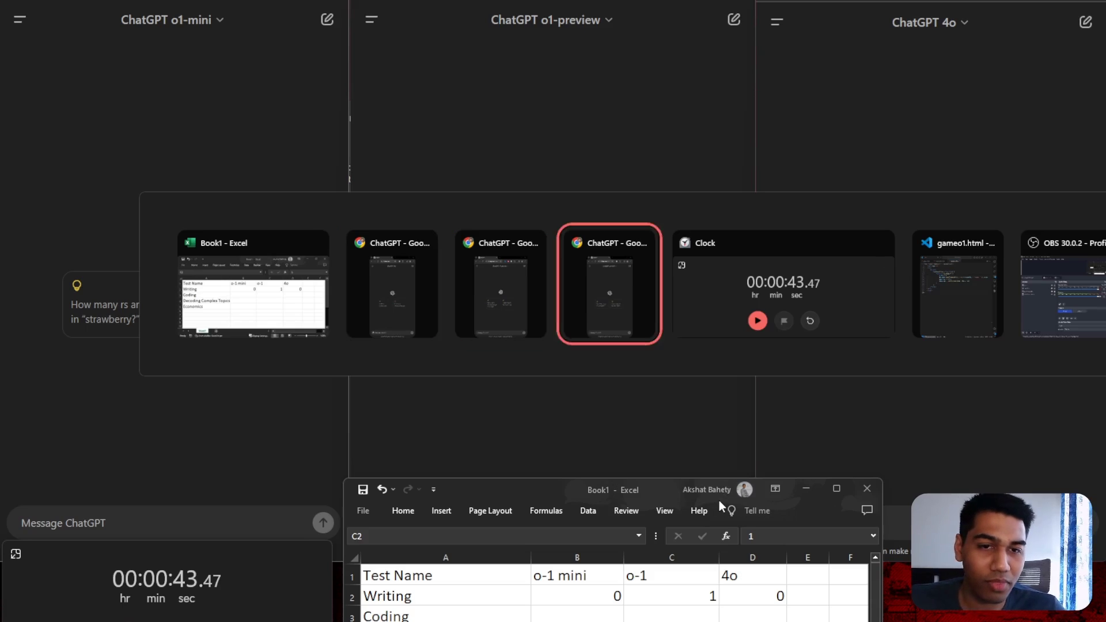
key(alt+Tab)
key(alt+Tab)
key(alt+Tab)
key(alt+Tab)
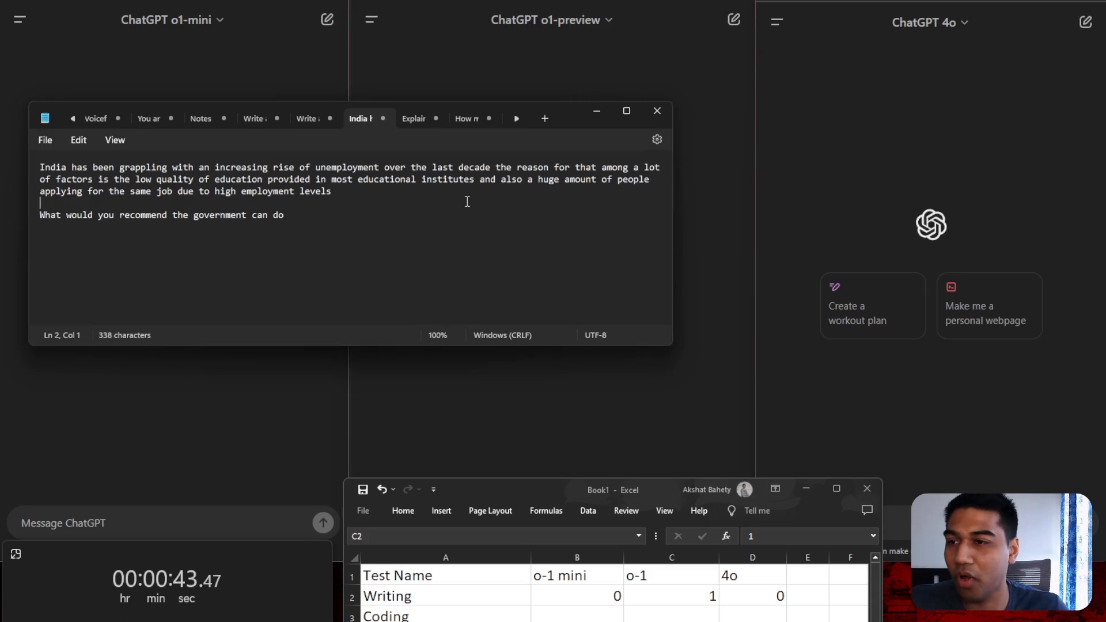
key(ctrl+a)
key(ctrl+c)
click(183, 518)
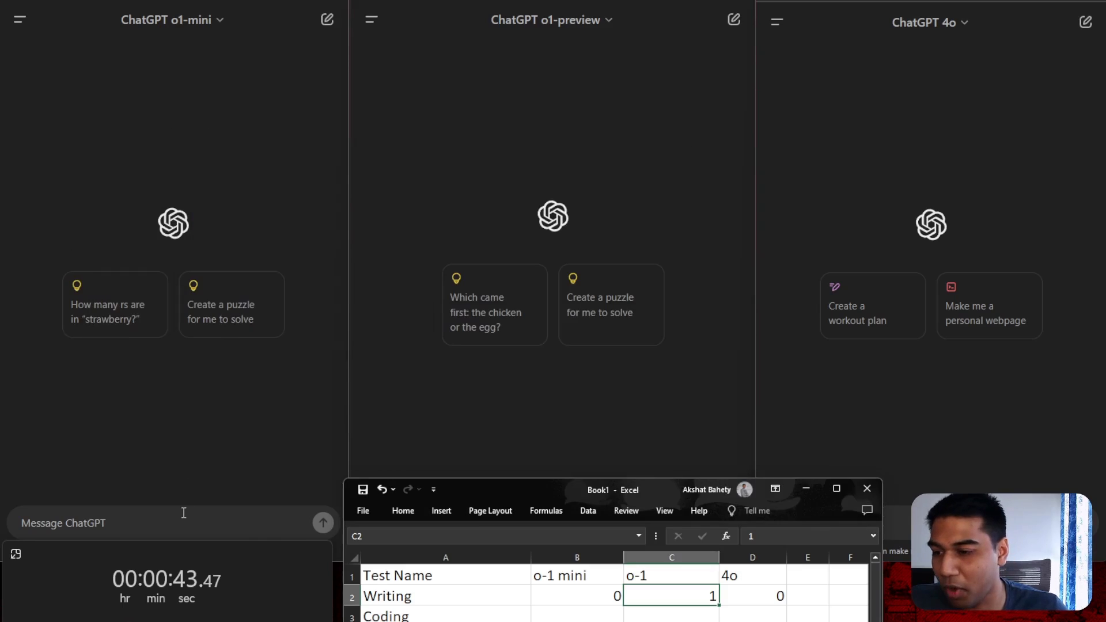
key(ctrl+v)
click(524, 402)
click(499, 518)
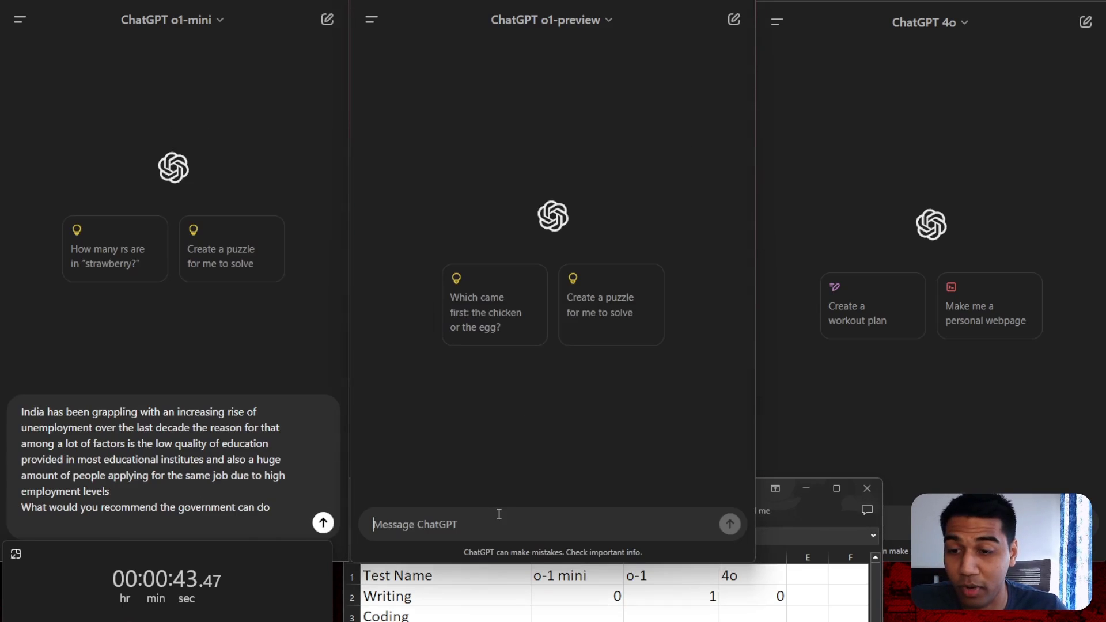
Paste the India unemployment prompt into the o1-preview and 4o message boxes
key(ctrl+v)
click(955, 455)
click(852, 524)
key(ctrl+v)
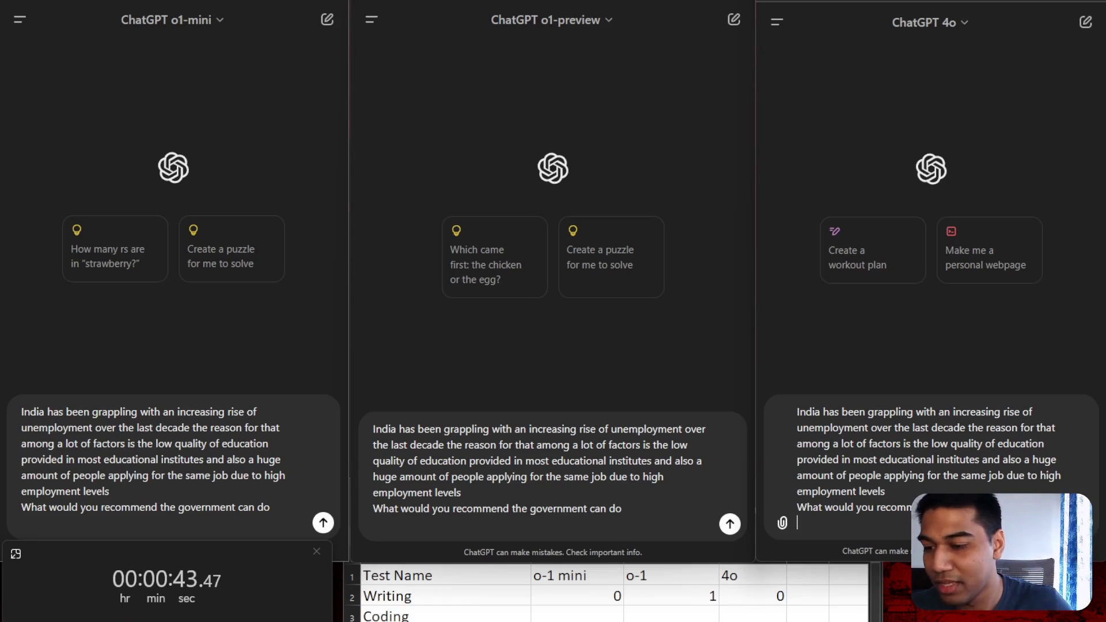
Reset the stopwatch, send the prompt to all three models, and start timing
click(283, 555)
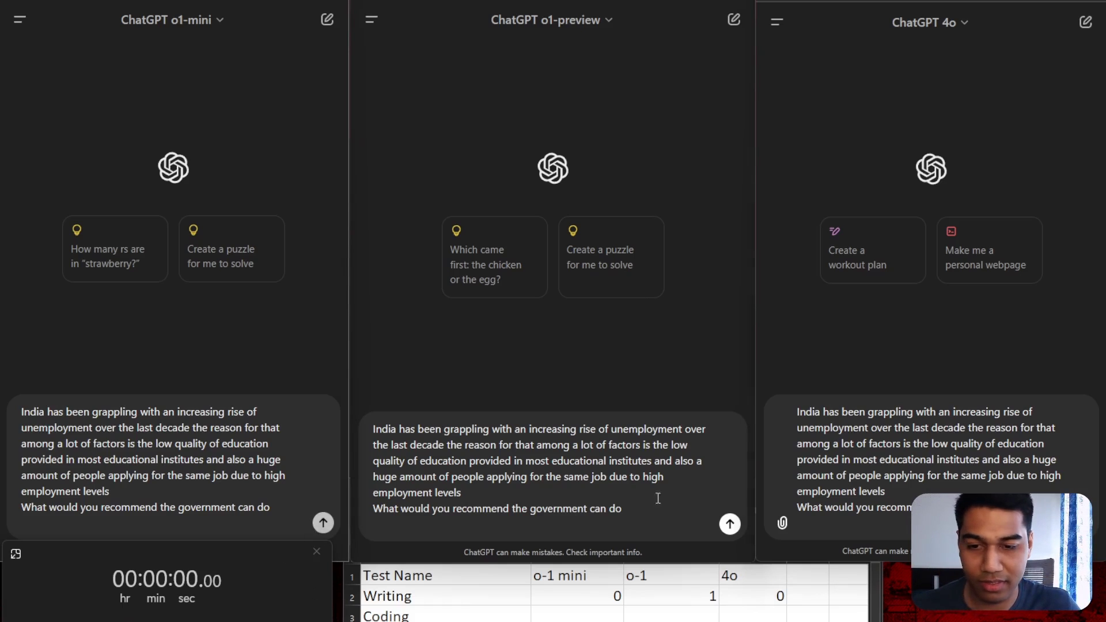
key(Return)
click(729, 524)
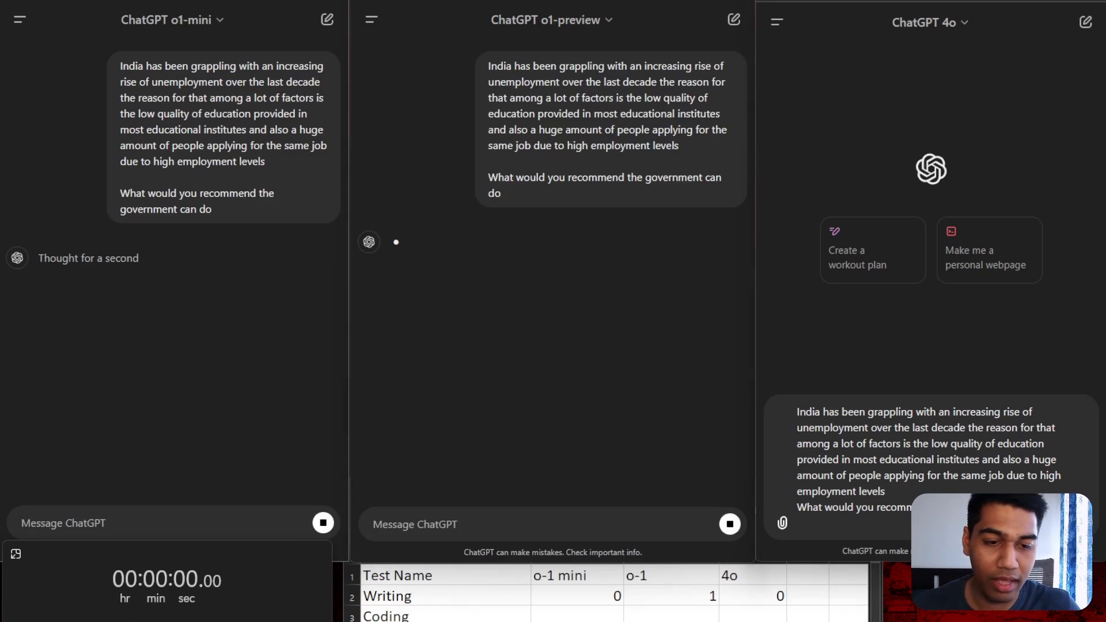
key(Return)
click(147, 605)
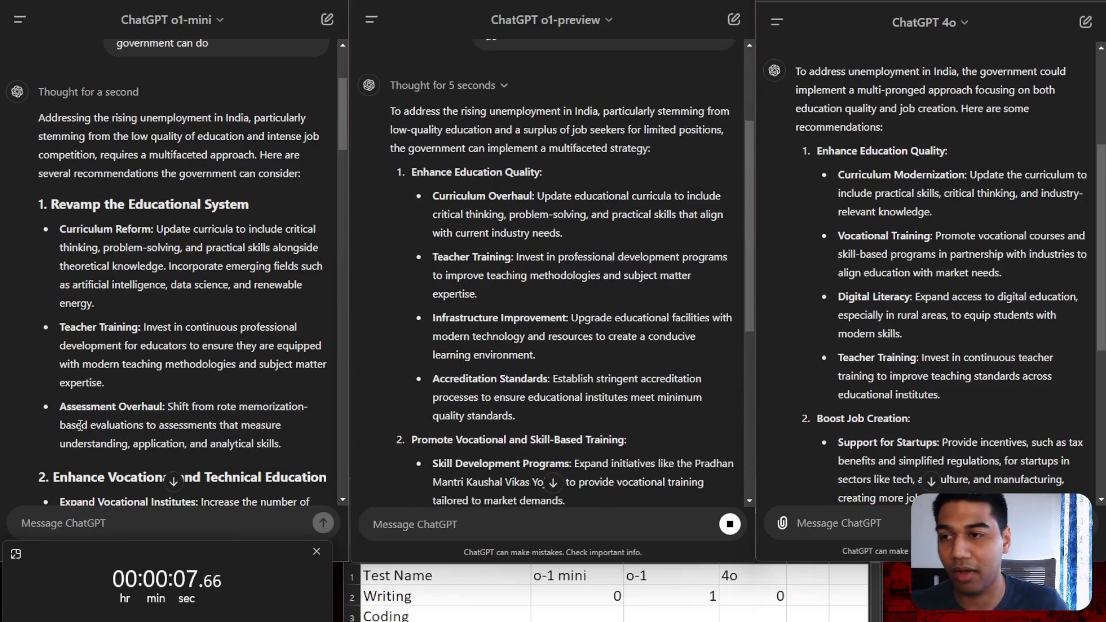
Scroll through the three answers, each leading with education-quality reforms
scroll(193, 242, up, 2)
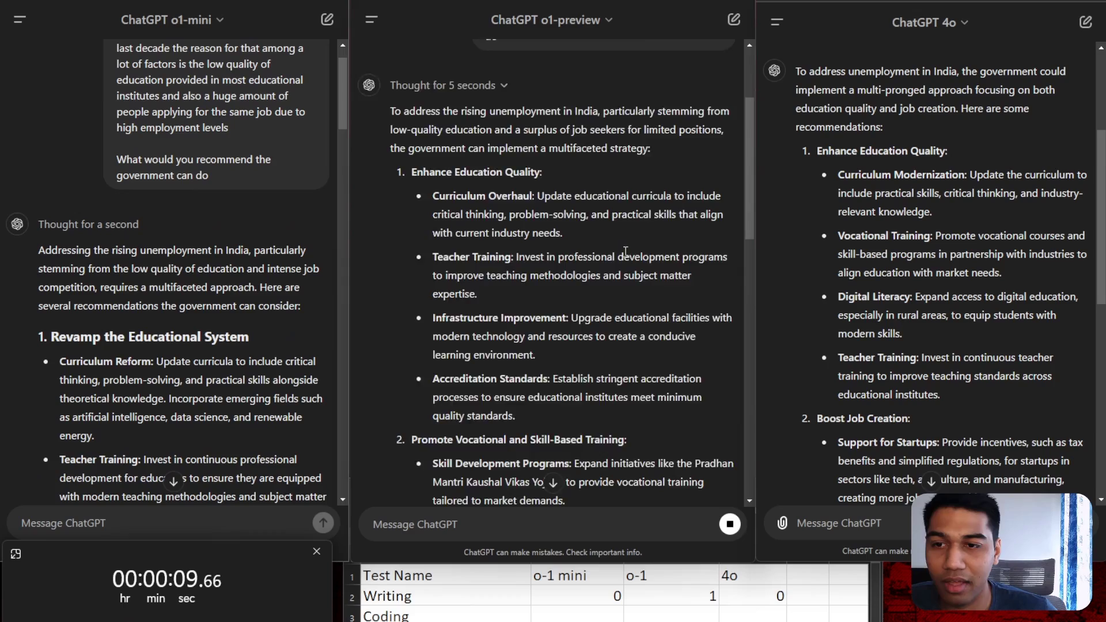
scroll(625, 251, up, 3)
scroll(919, 219, down, 8)
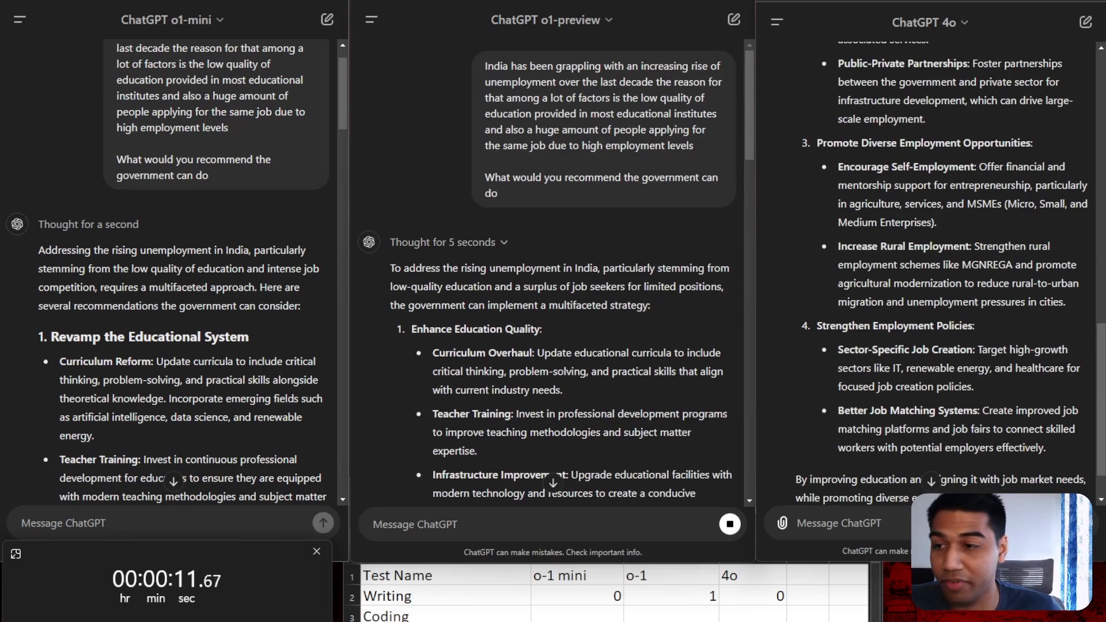
scroll(366, 295, down, 4)
scroll(119, 277, down, 14)
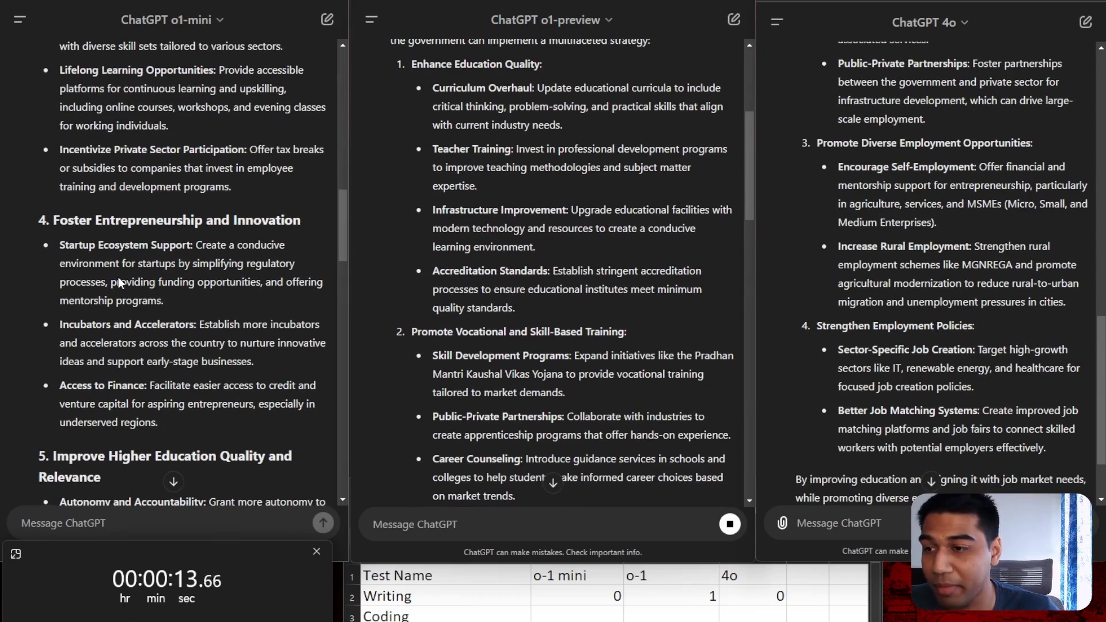
scroll(119, 278, up, 5)
scroll(119, 277, up, 6)
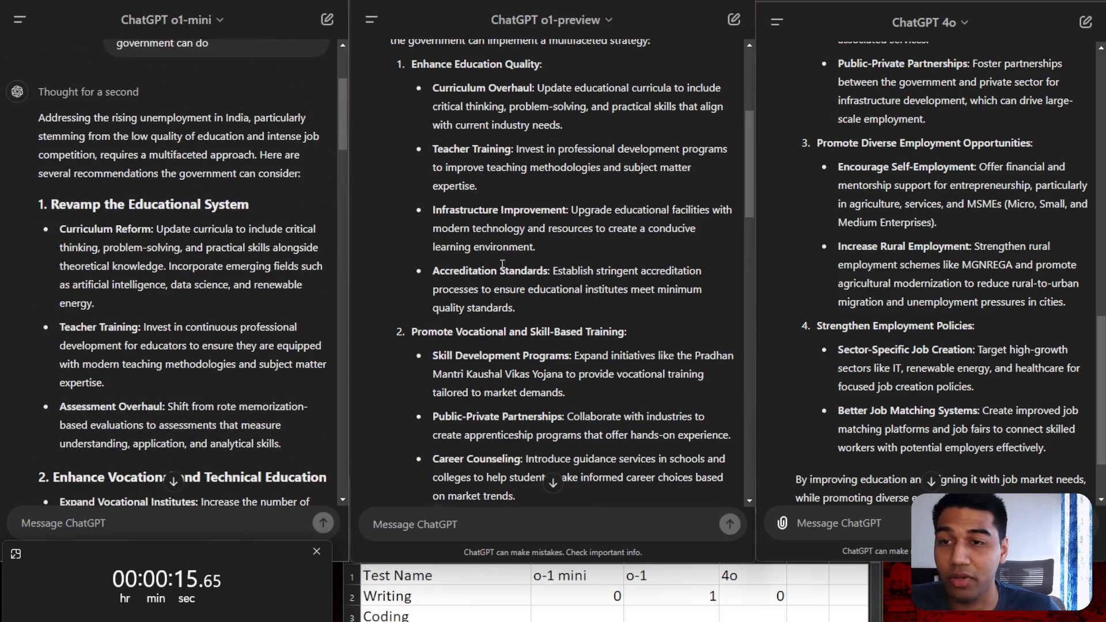
scroll(502, 264, up, 4)
scroll(502, 264, down, 5)
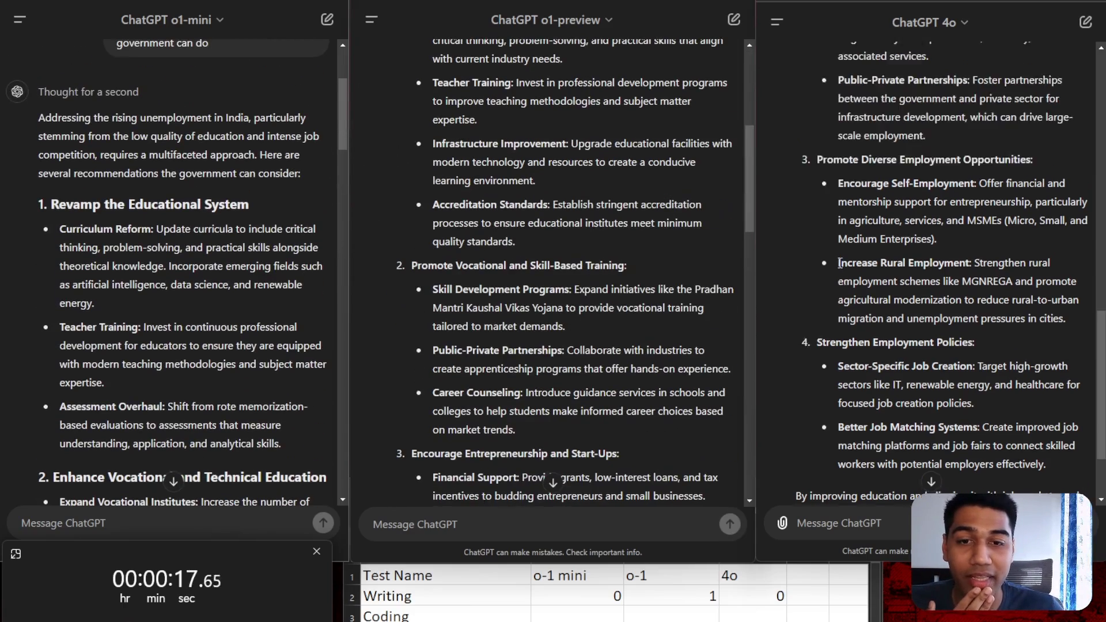
scroll(840, 263, up, 10)
scroll(563, 166, up, 3)
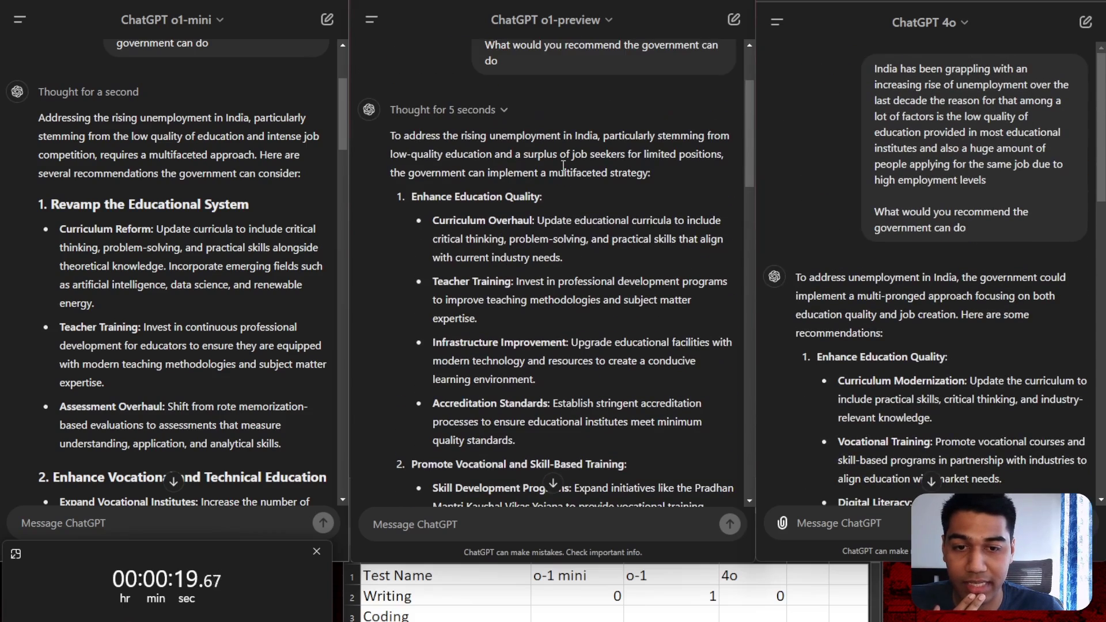
scroll(806, 205, down, 4)
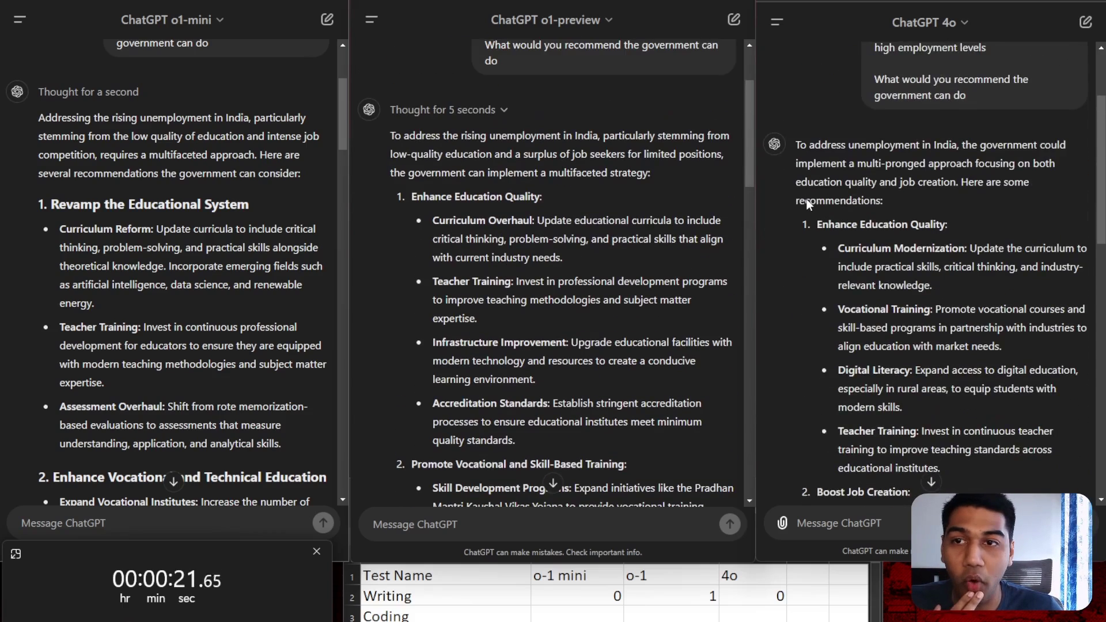
scroll(808, 203, up, 3)
scroll(547, 253, down, 1)
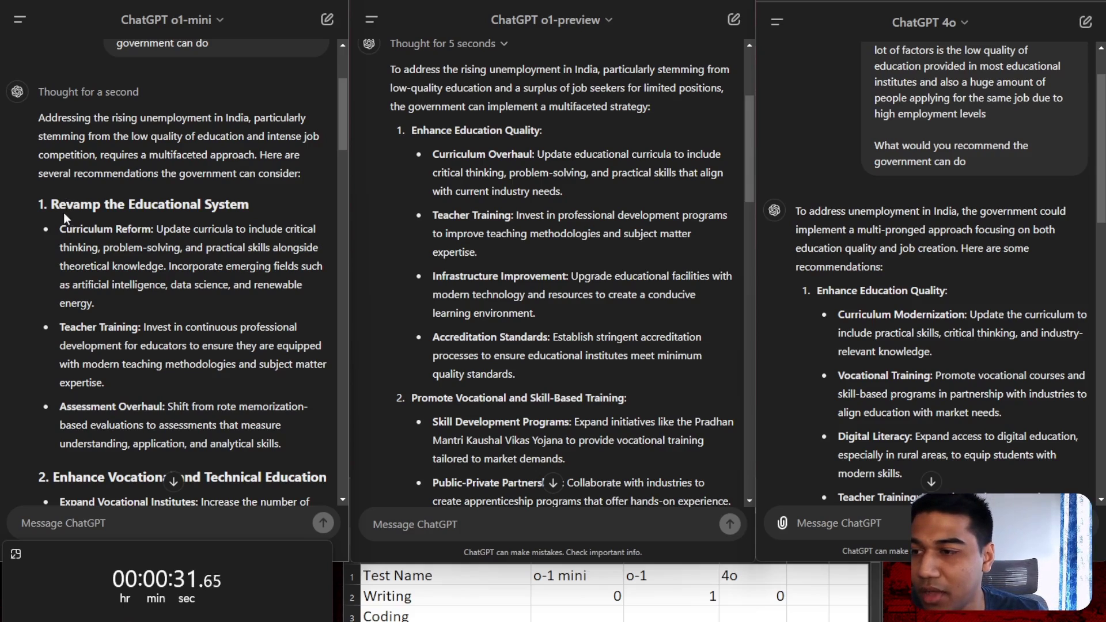
drag(60, 206, 266, 228)
click(510, 183)
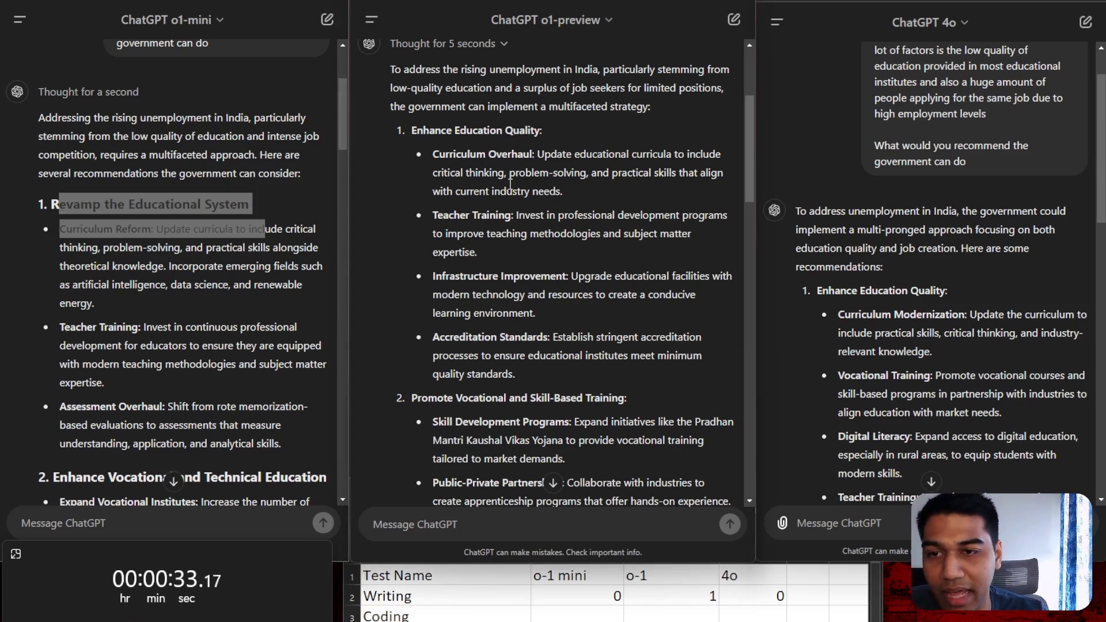
click(273, 196)
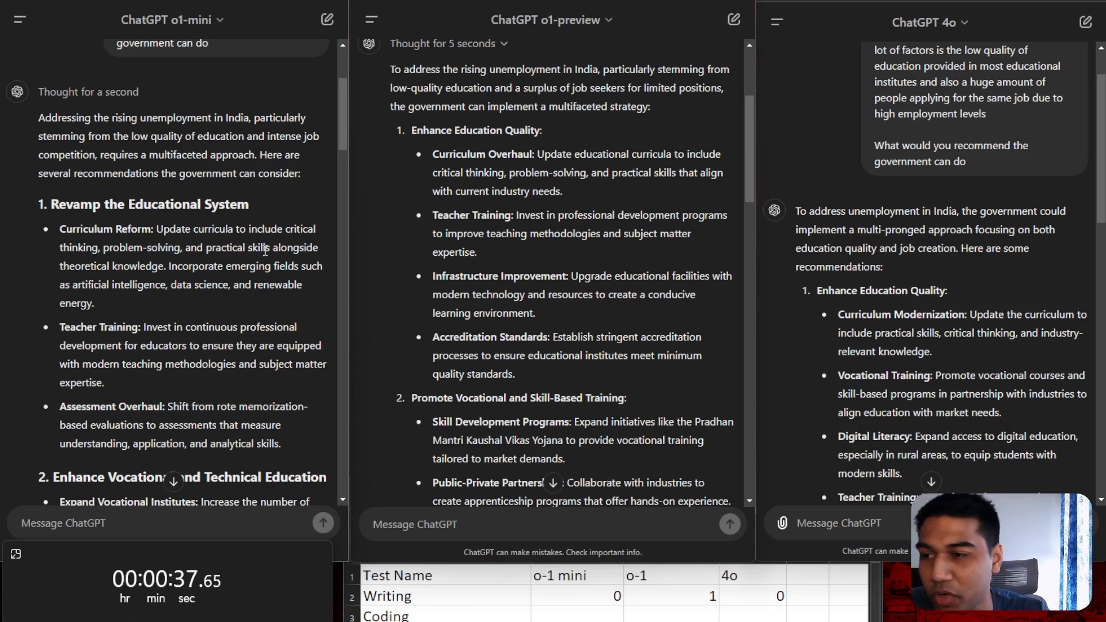
scroll(266, 250, down, 1)
scroll(576, 259, down, 3)
scroll(894, 267, down, 1)
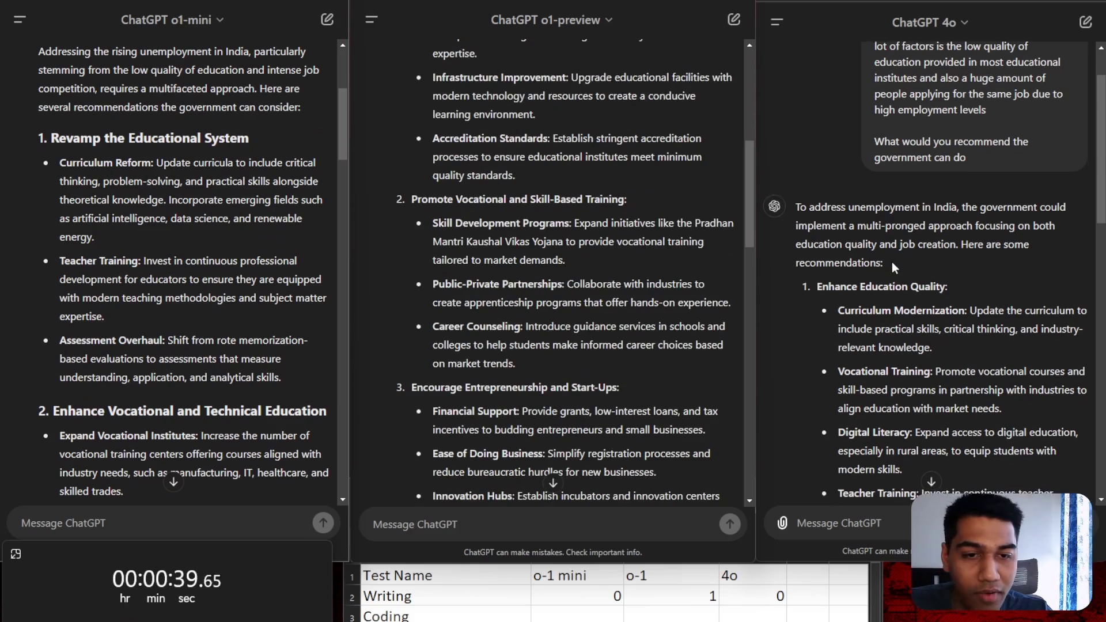
scroll(894, 267, down, 2)
scroll(102, 265, down, 1)
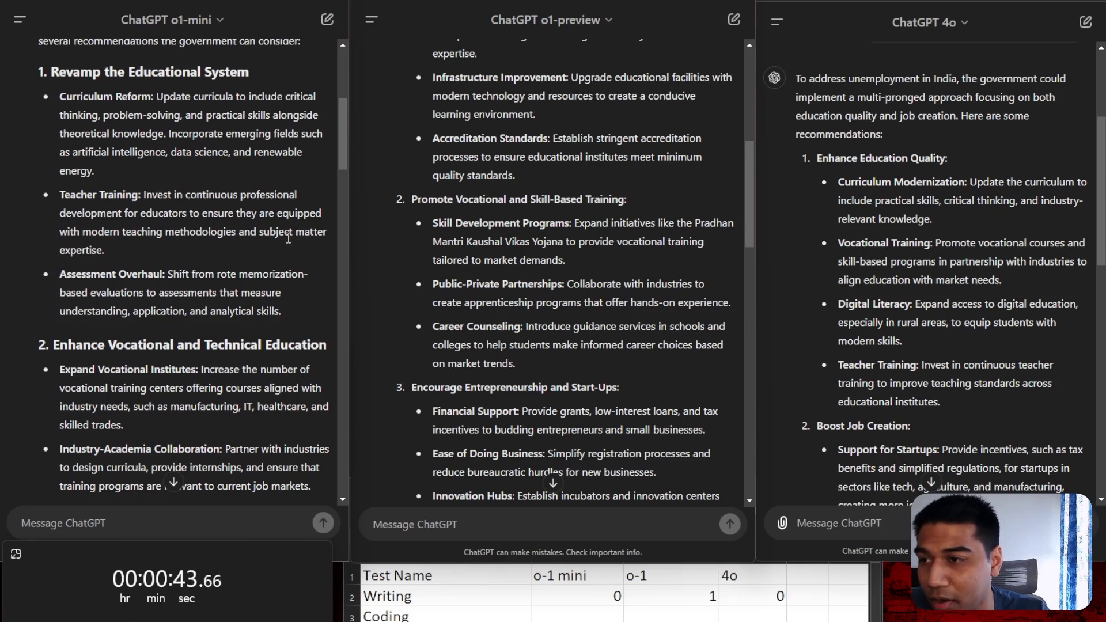
scroll(553, 259, down, 1)
scroll(159, 345, down, 2)
scroll(707, 283, down, 1)
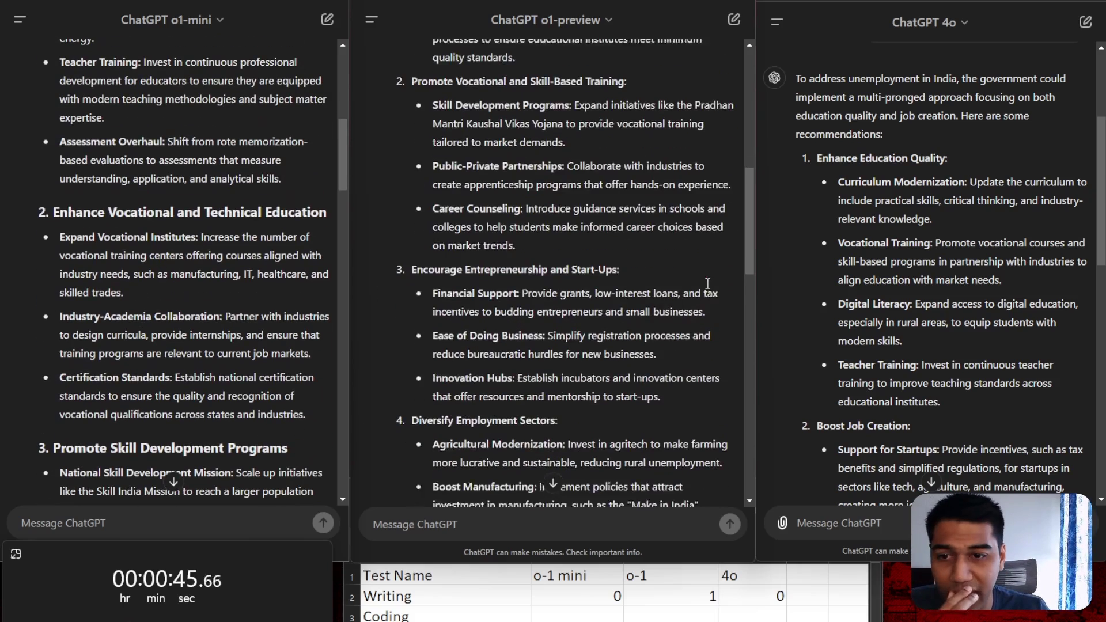
scroll(707, 284, up, 2)
scroll(898, 196, down, 4)
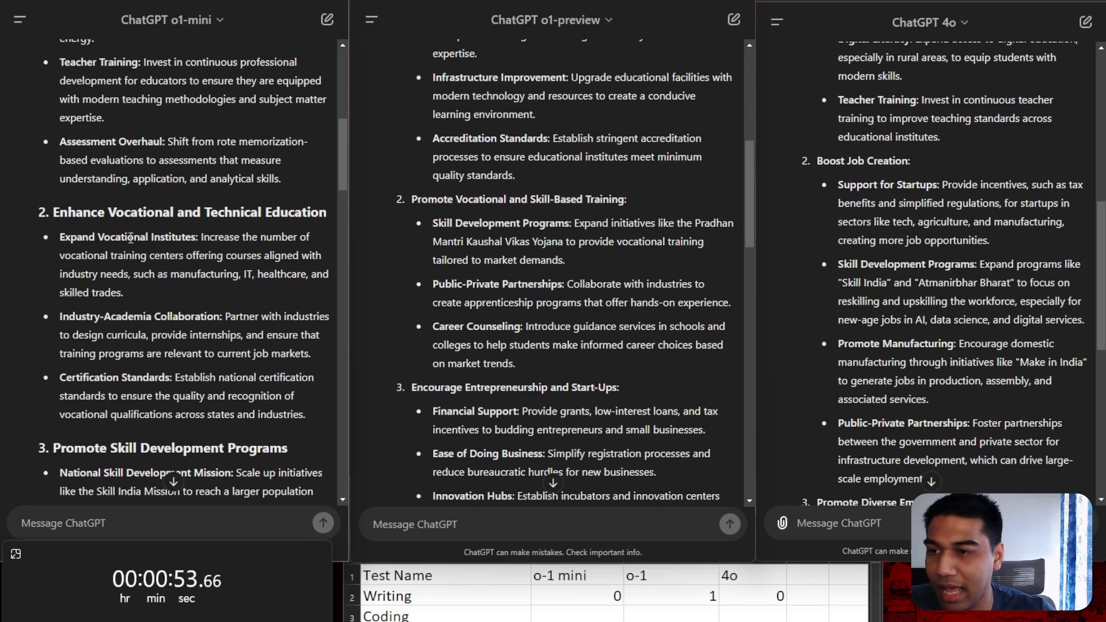
scroll(131, 238, down, 2)
scroll(950, 259, down, 2)
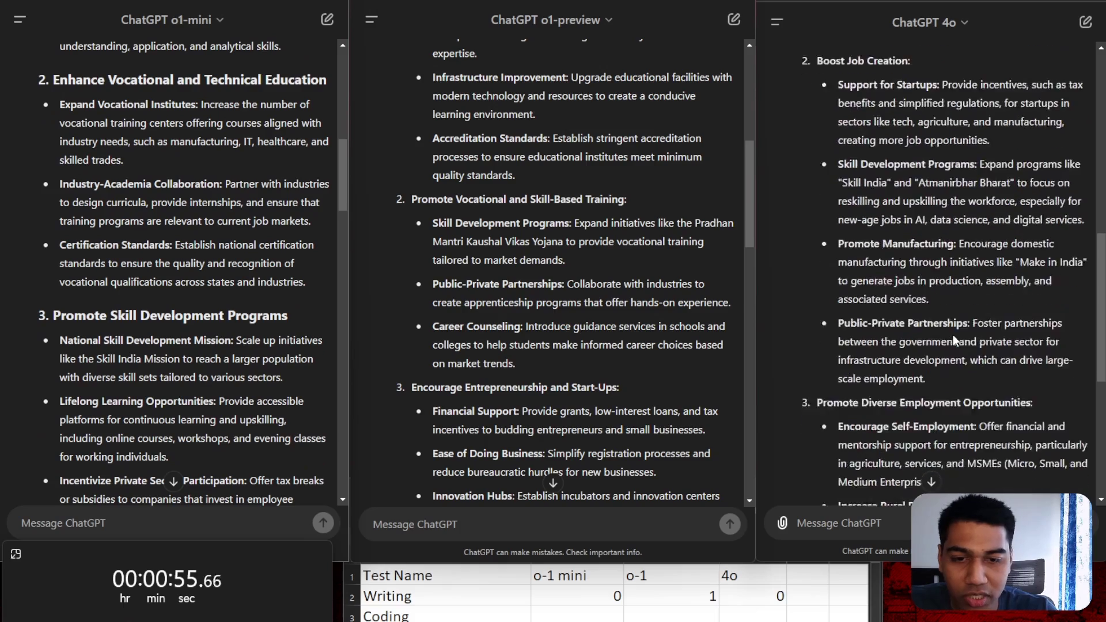
scroll(584, 307, down, 2)
scroll(191, 275, down, 3)
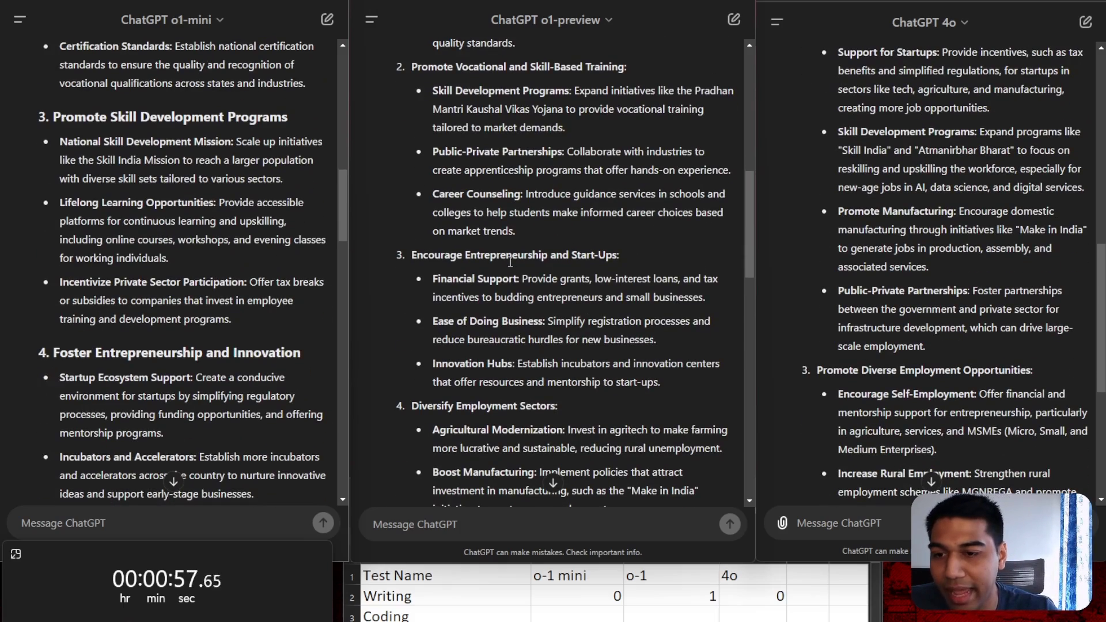
scroll(493, 271, down, 2)
scroll(256, 247, down, 6)
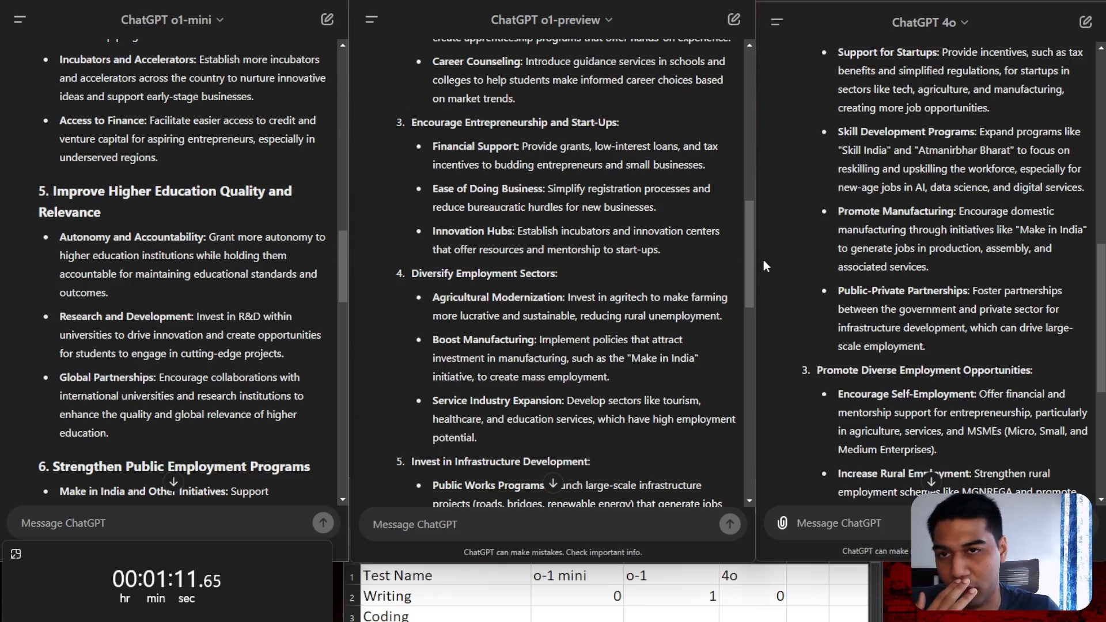
scroll(975, 265, down, 5)
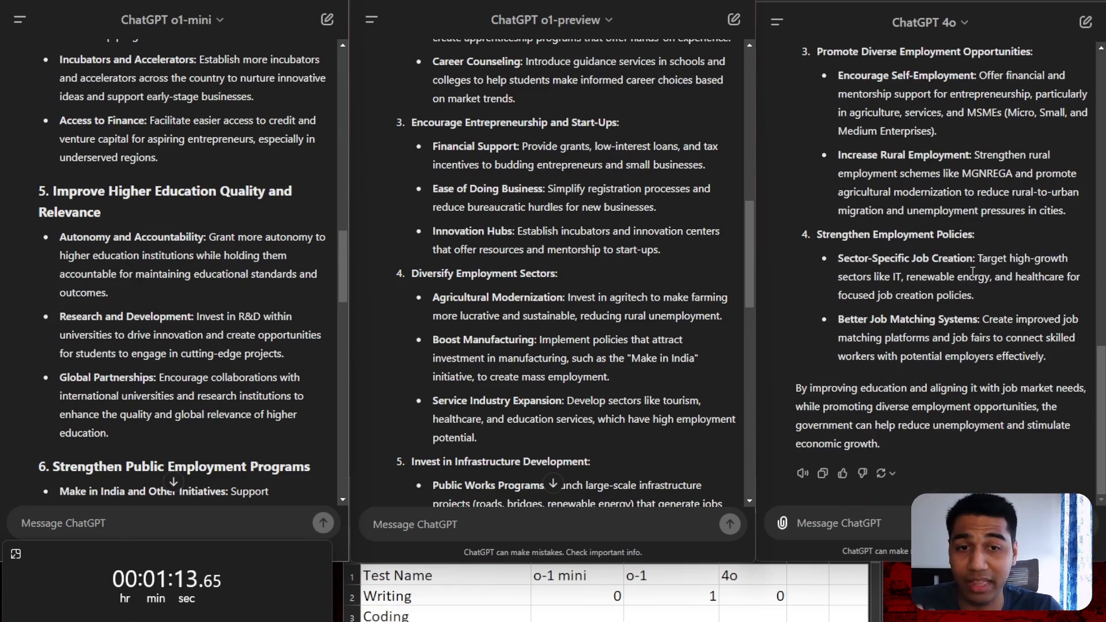
scroll(972, 270, up, 6)
scroll(123, 209, down, 15)
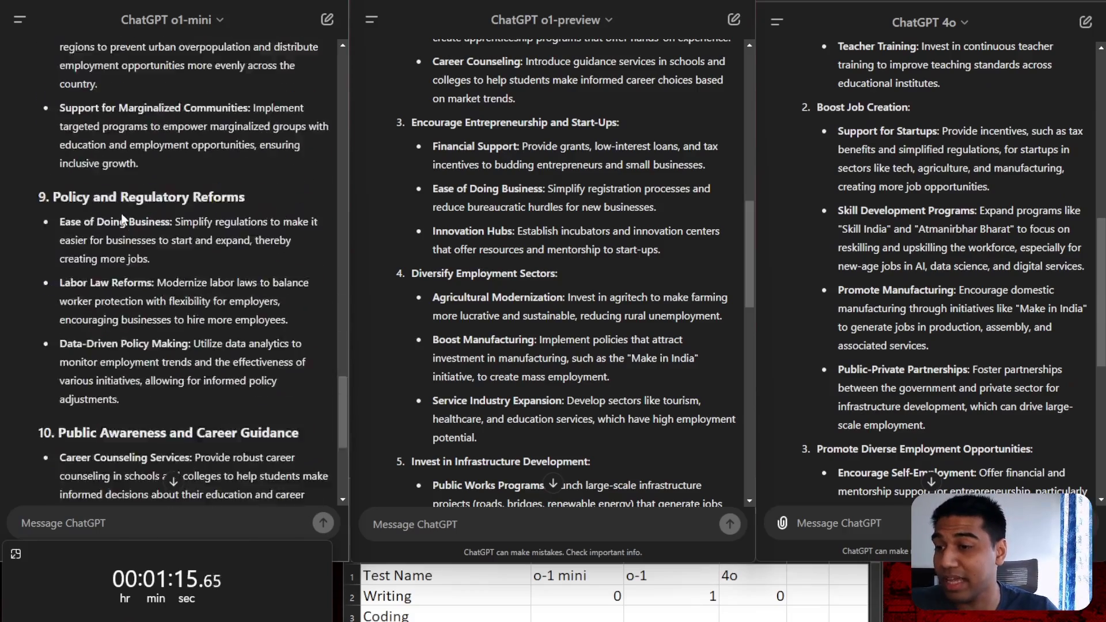
scroll(122, 219, down, 4)
scroll(564, 279, down, 14)
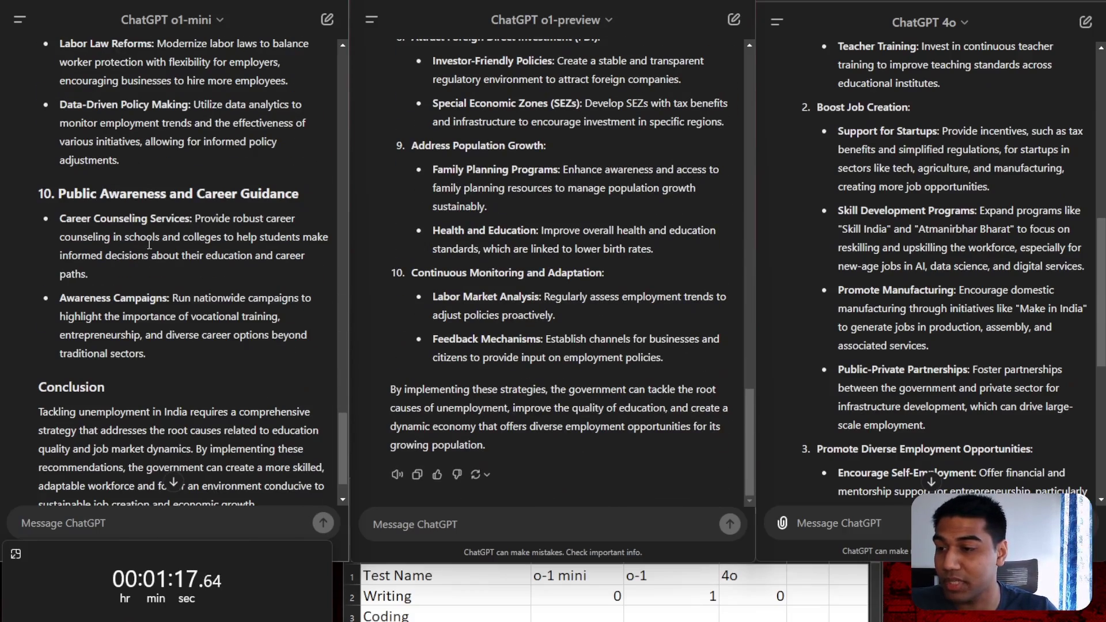
scroll(1039, 243, down, 7)
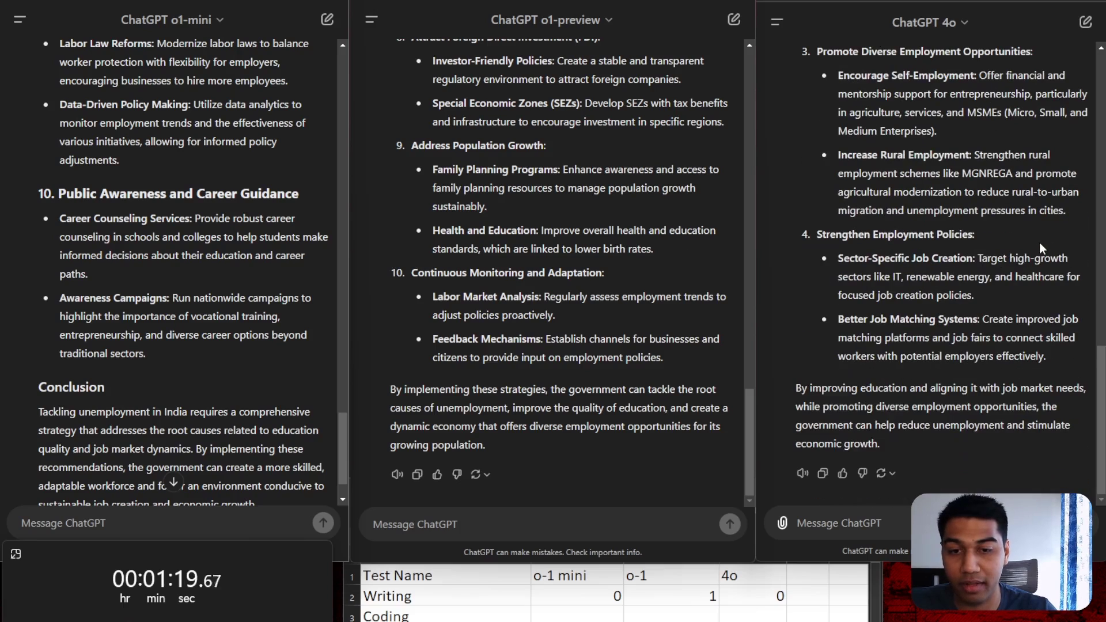
scroll(924, 234, up, 3)
scroll(922, 237, up, 3)
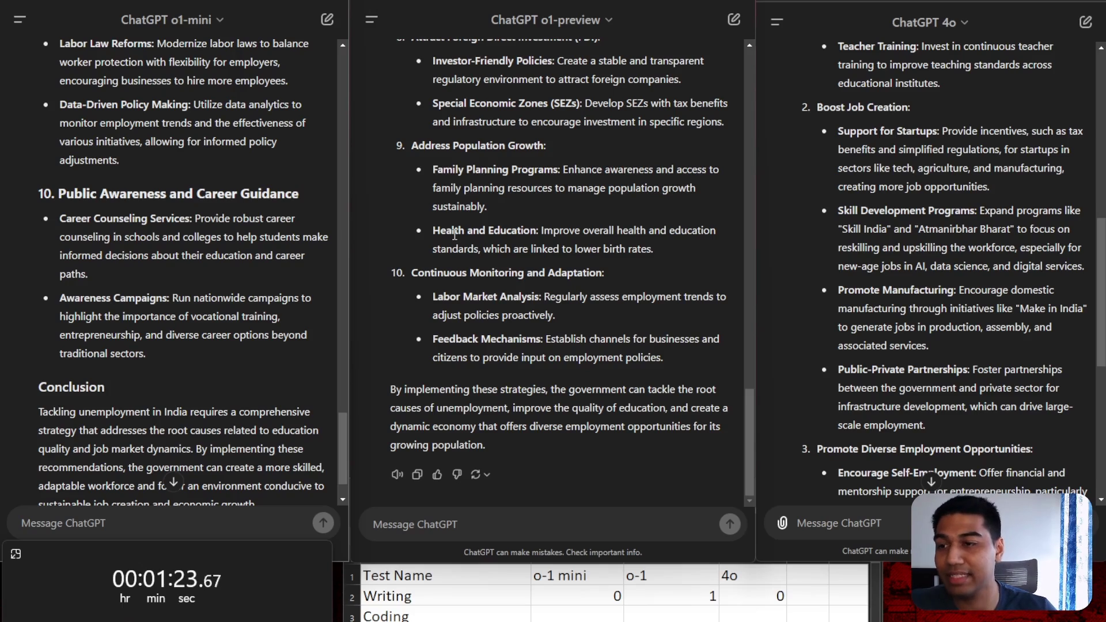
scroll(285, 250, up, 15)
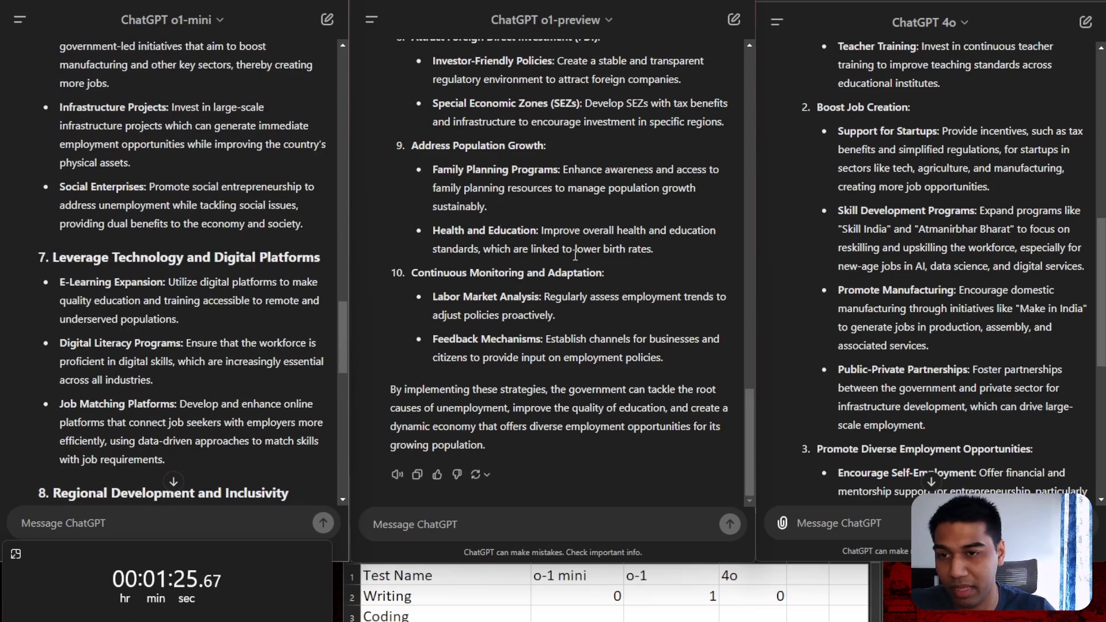
scroll(575, 254, up, 10)
scroll(138, 259, up, 15)
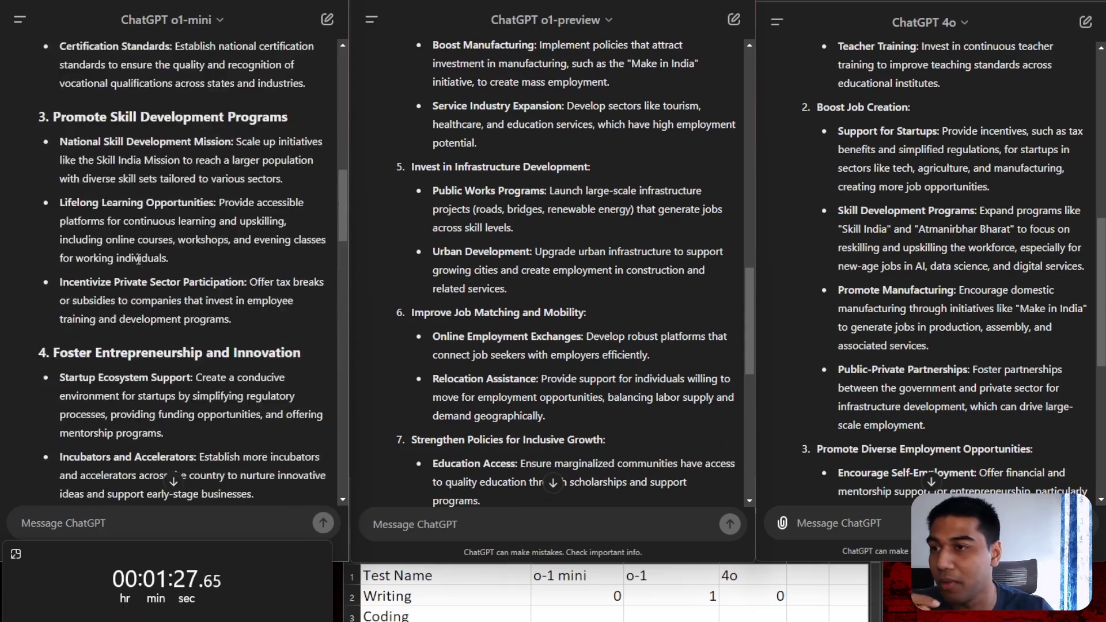
scroll(138, 259, up, 12)
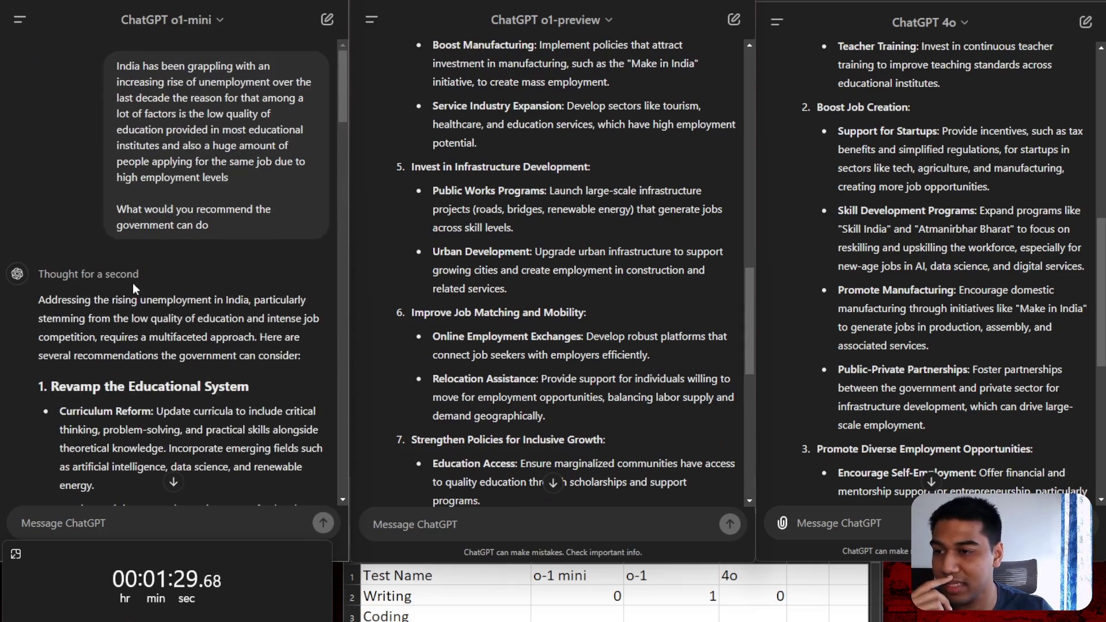
Expand o1-preview's 'Thought for 5 seconds' summary and scroll through its ten-strategy answer
scroll(490, 242, up, 15)
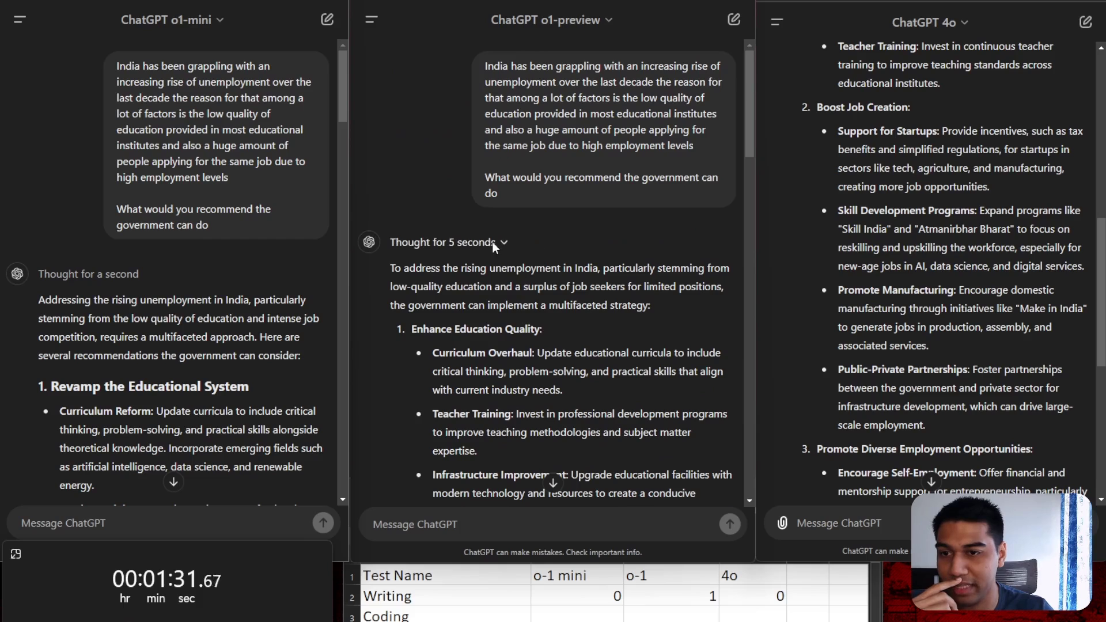
click(487, 240)
scroll(497, 269, down, 3)
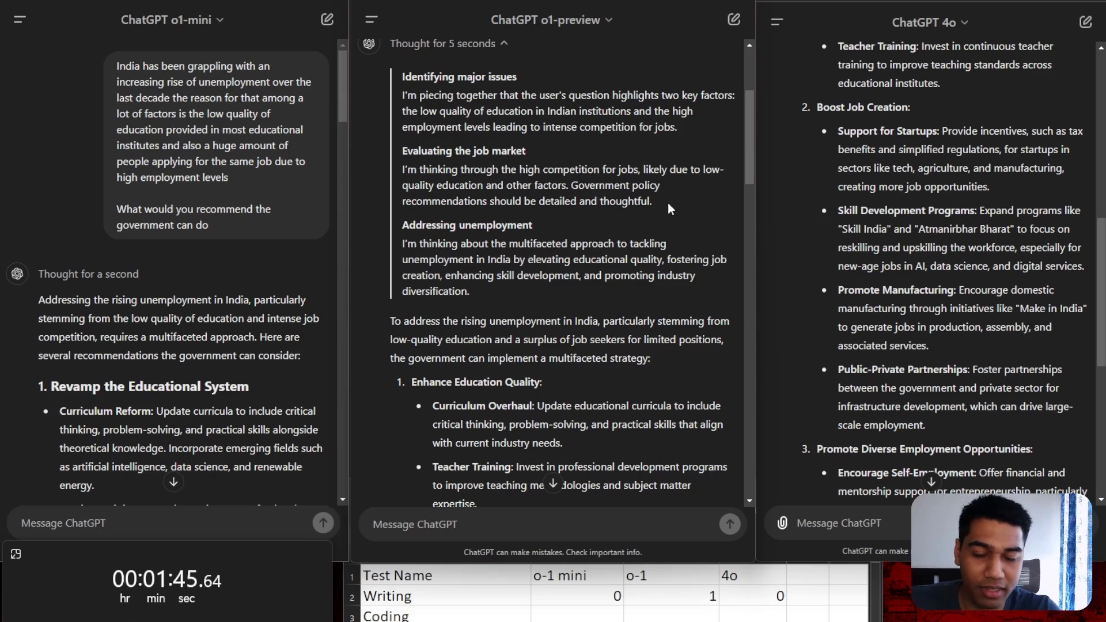
scroll(668, 203, down, 3)
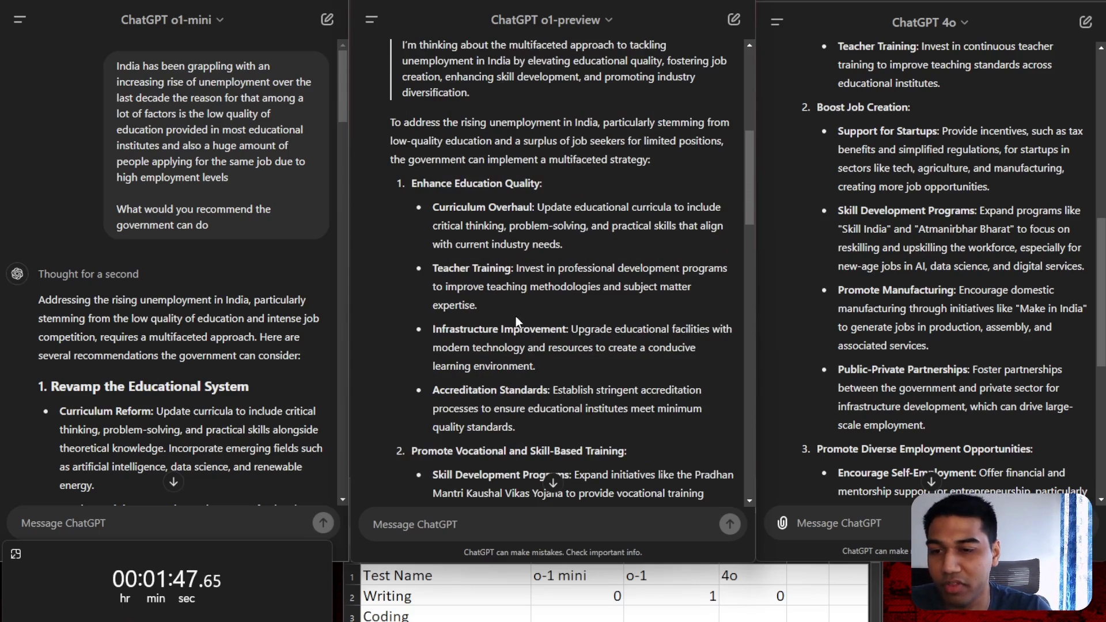
scroll(90, 267, down, 1)
scroll(91, 268, down, 2)
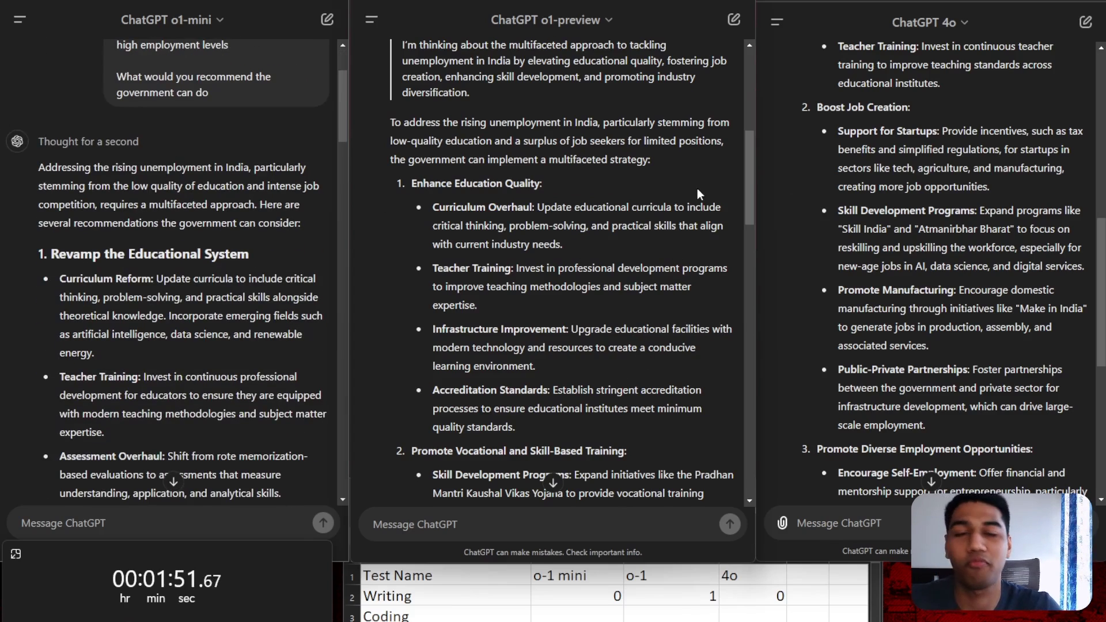
scroll(697, 188, down, 4)
scroll(280, 205, down, 7)
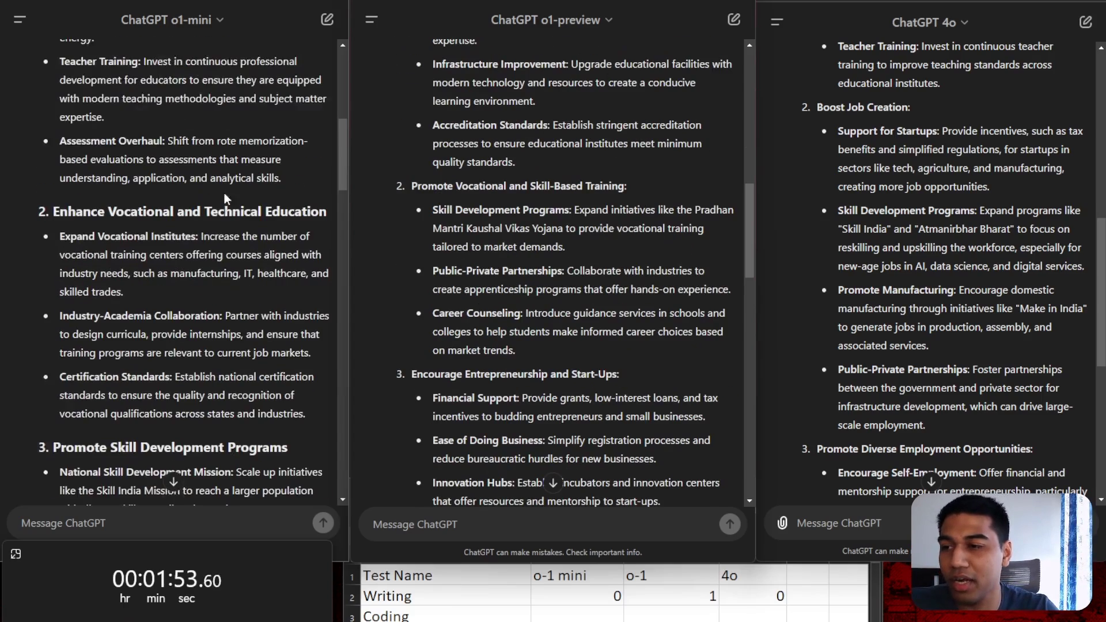
scroll(557, 262, down, 6)
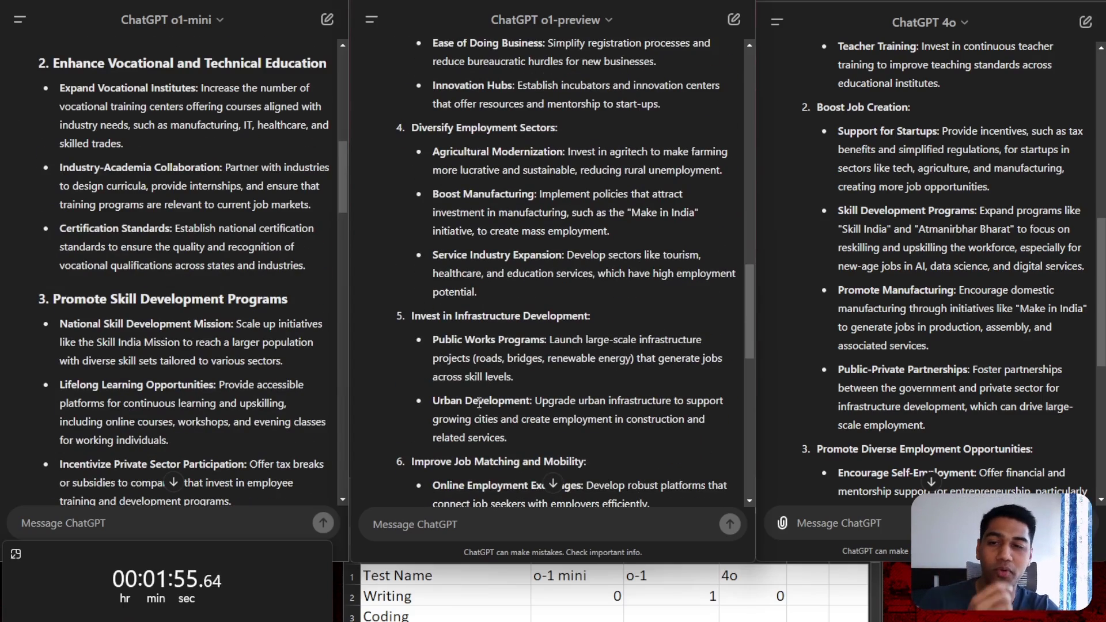
scroll(488, 383, down, 10)
scroll(182, 365, down, 5)
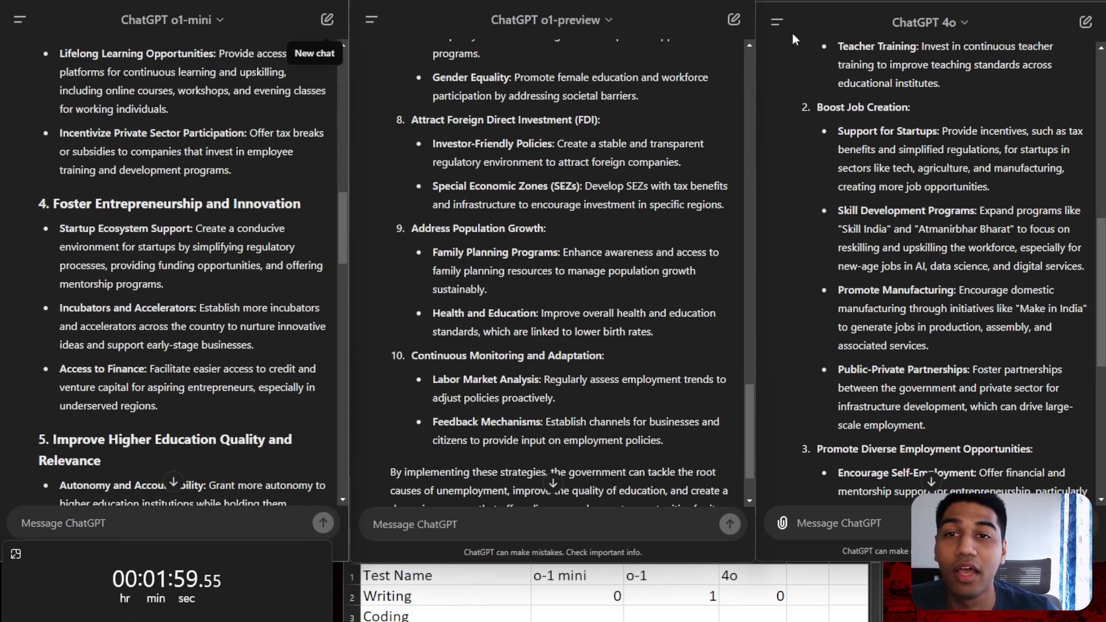
scroll(327, 23, down, 15)
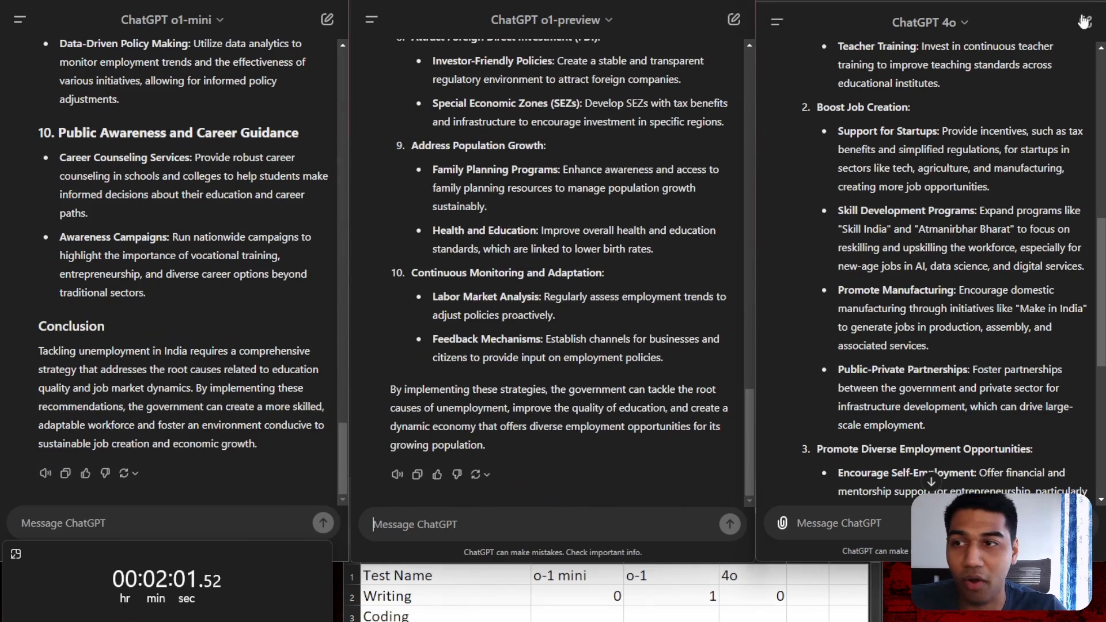
Start fresh chats for o1-mini, o1-preview and 4o, and reset the stopwatch to zero
click(931, 482)
click(328, 19)
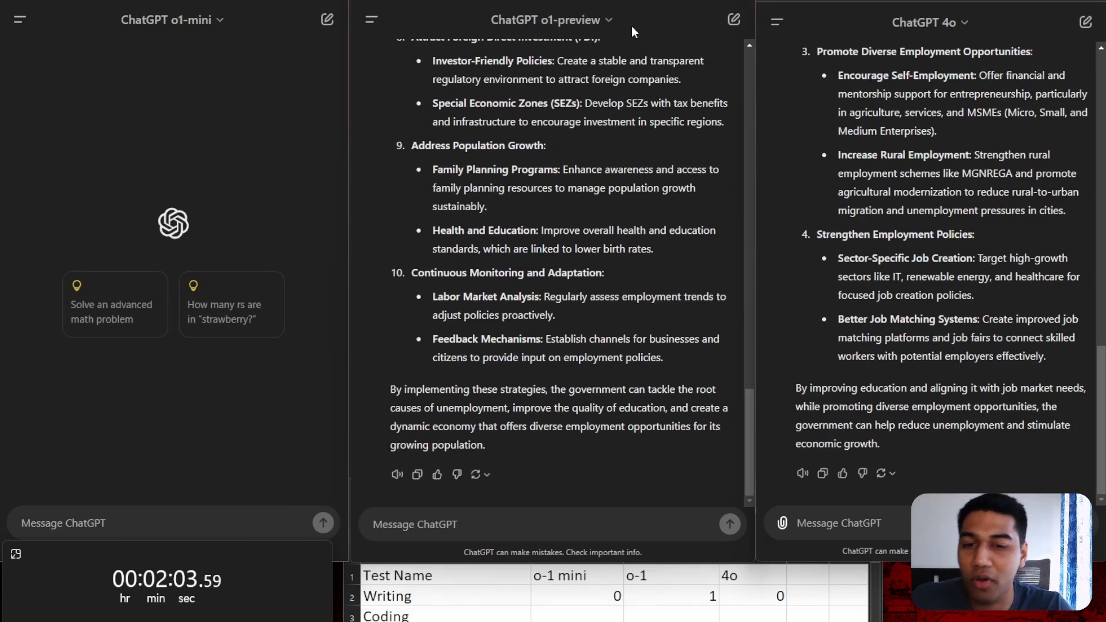
click(733, 20)
click(1085, 22)
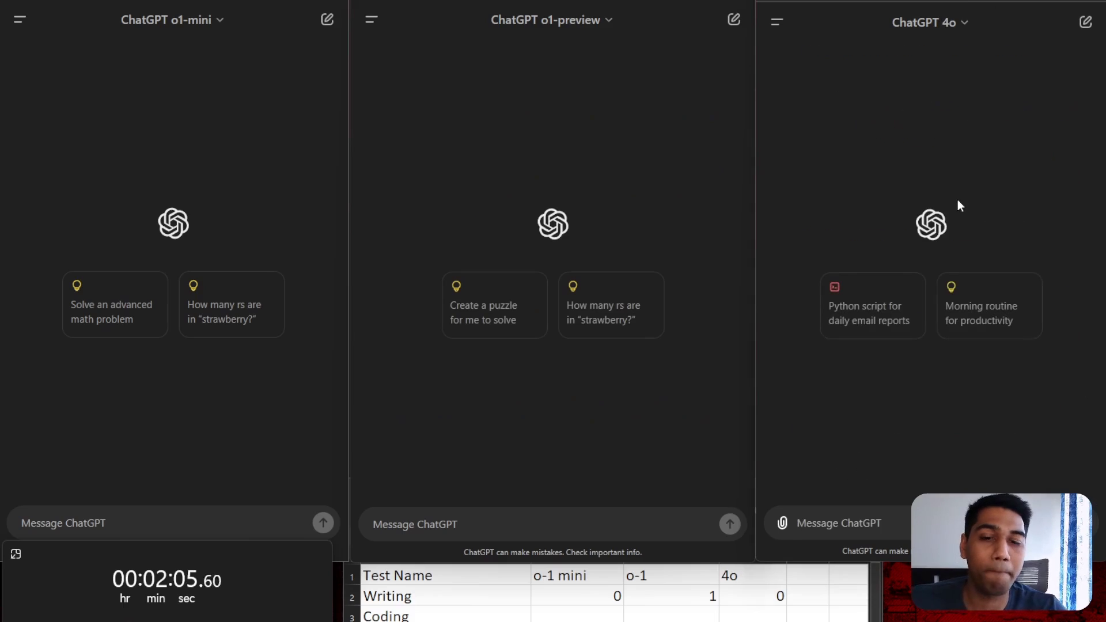
key(alt+Tab)
key(alt+Tab)
key(alt+Tab)
key(alt+Tab)
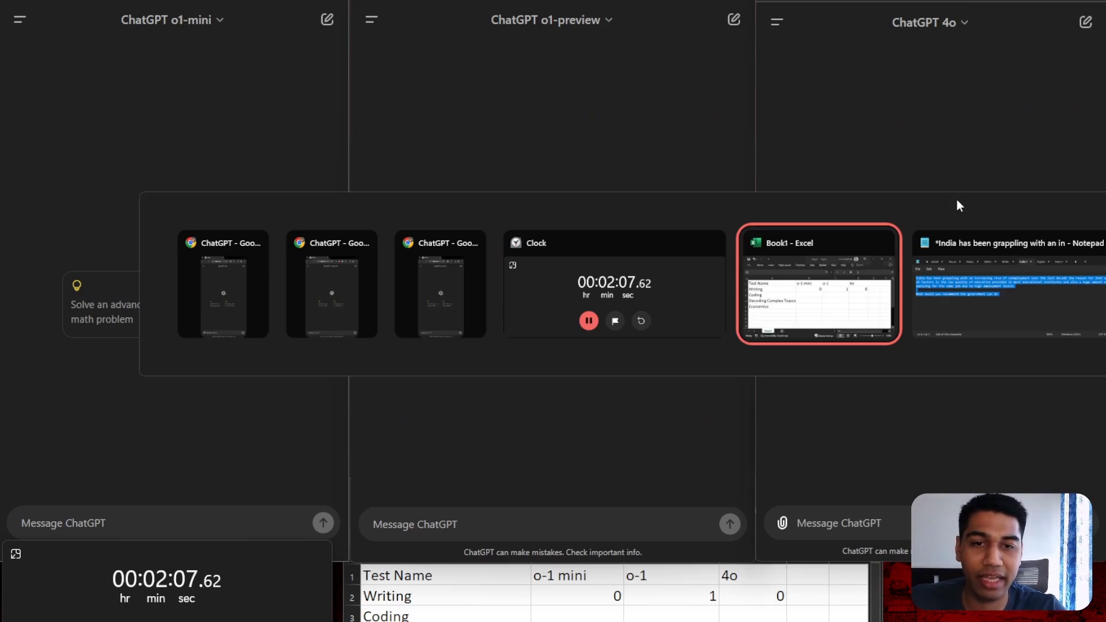
click(229, 566)
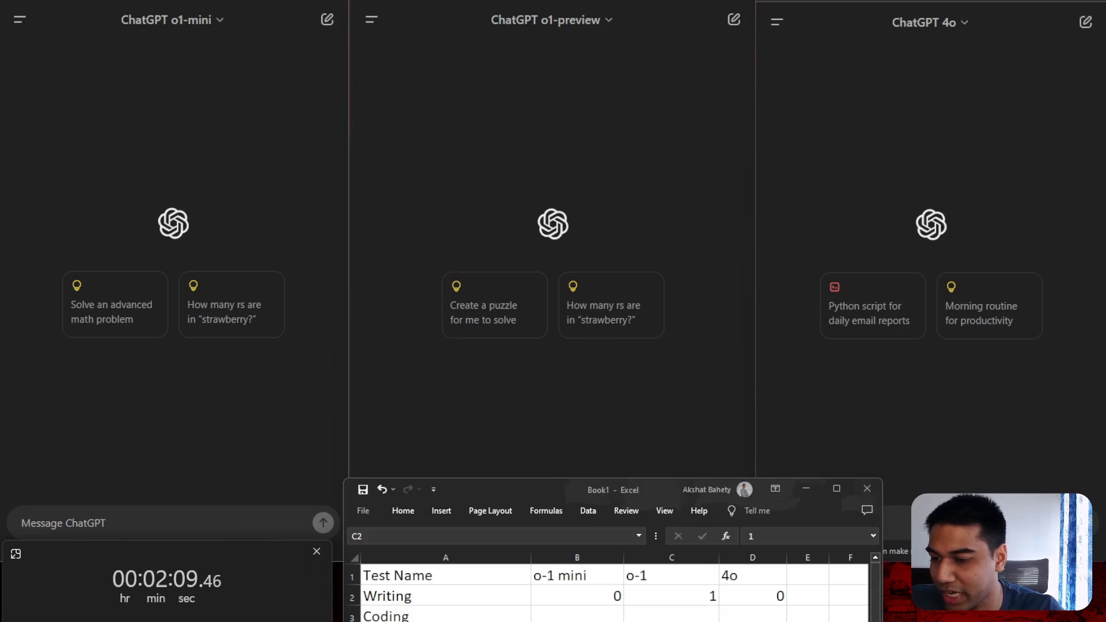
key(ctrl+r)
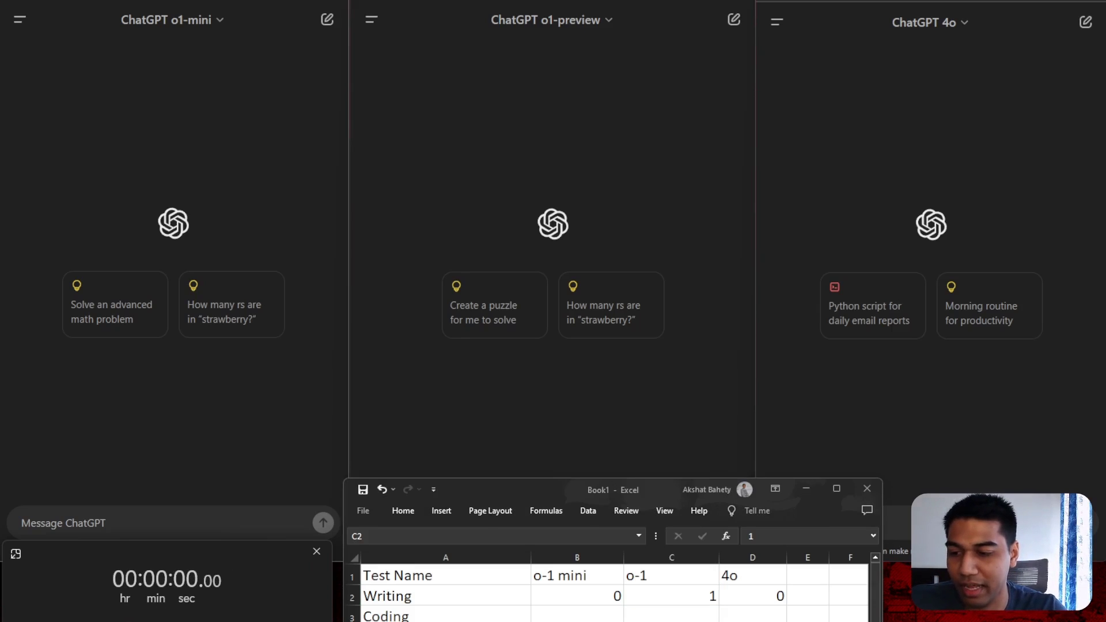
Copy the whole poverty-reduction prompt from the Explain note in Notepad
key(alt+Tab)
key(alt+Tab)
key(alt+Tab)
key(alt+Tab)
key(alt+Tab)
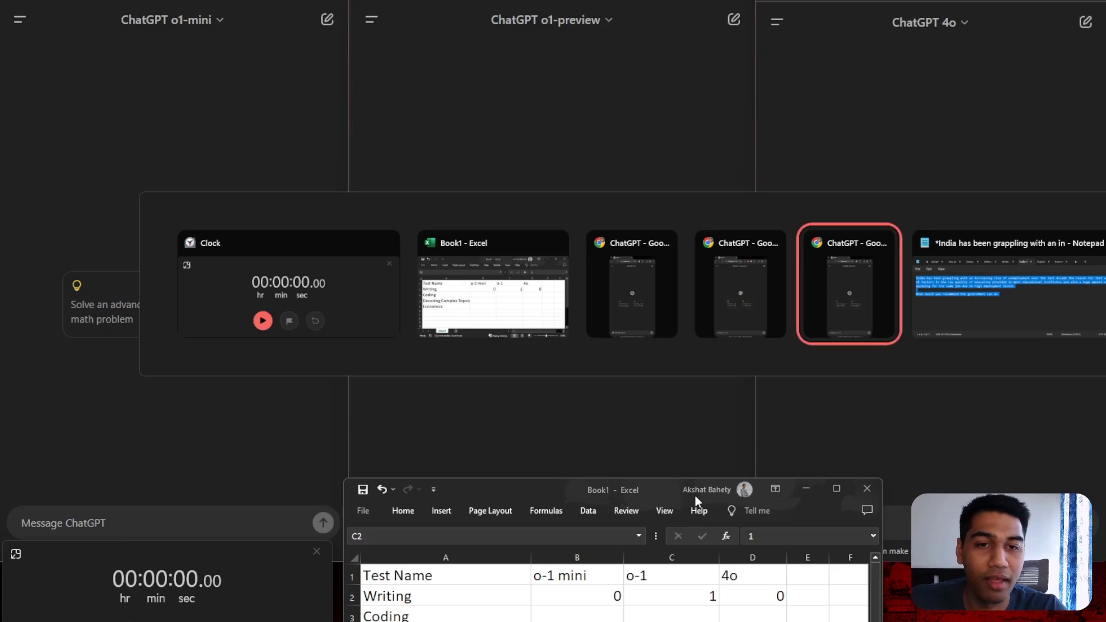
click(412, 119)
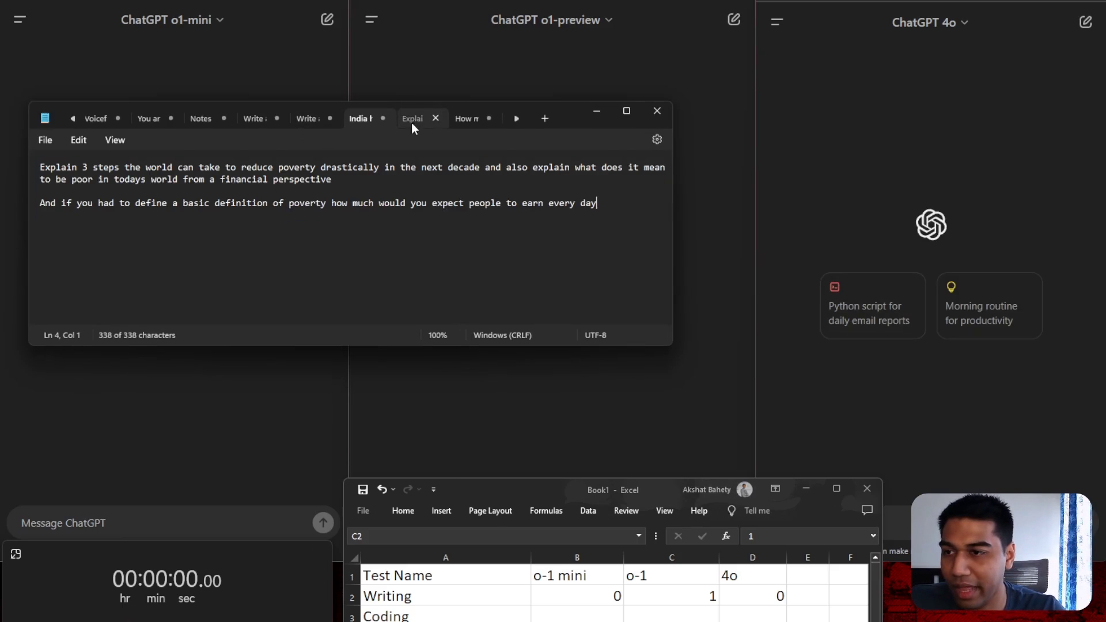
key(ctrl+a)
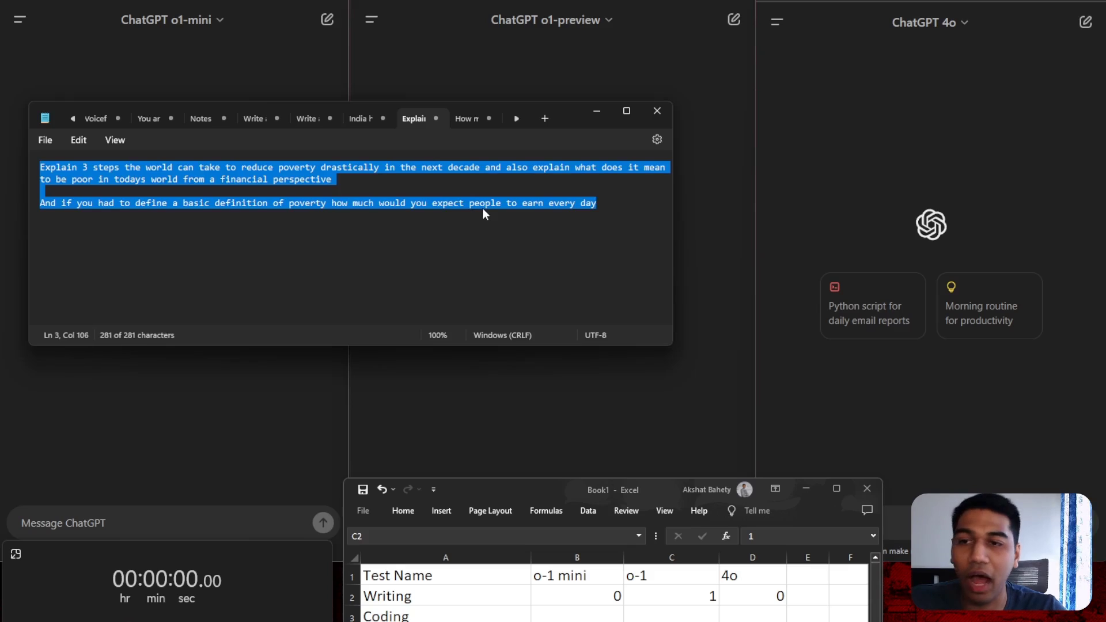
key(ctrl+c)
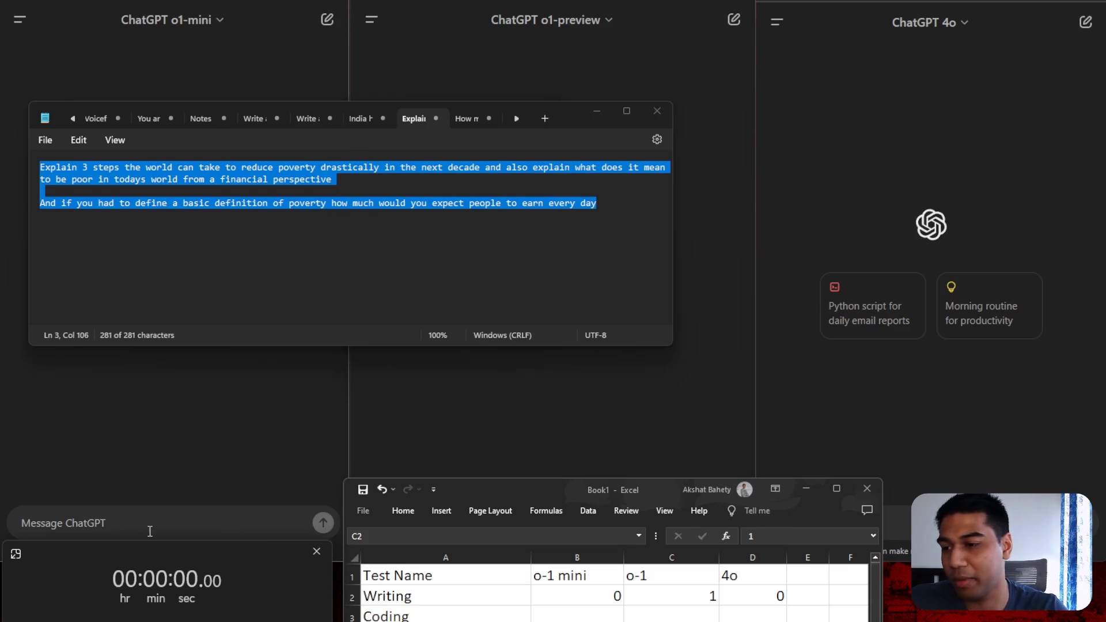
Paste the poverty prompt into the o1-mini, o1-preview and 4o boxes and send it to each
click(149, 526)
key(ctrl+v)
click(476, 514)
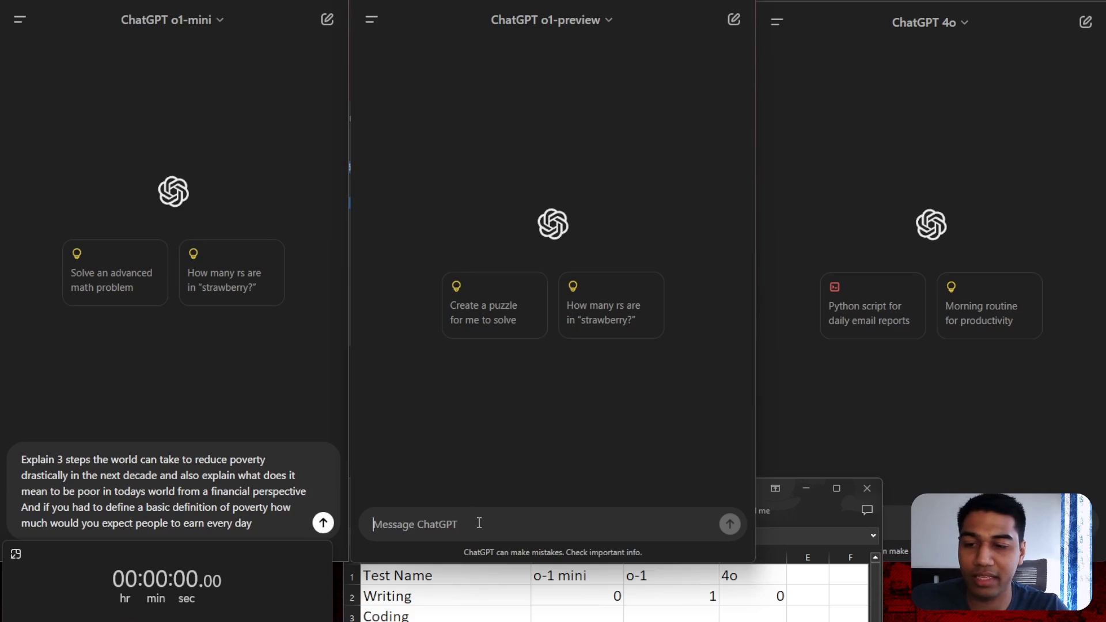
key(ctrl+v)
click(938, 464)
key(ctrl+v)
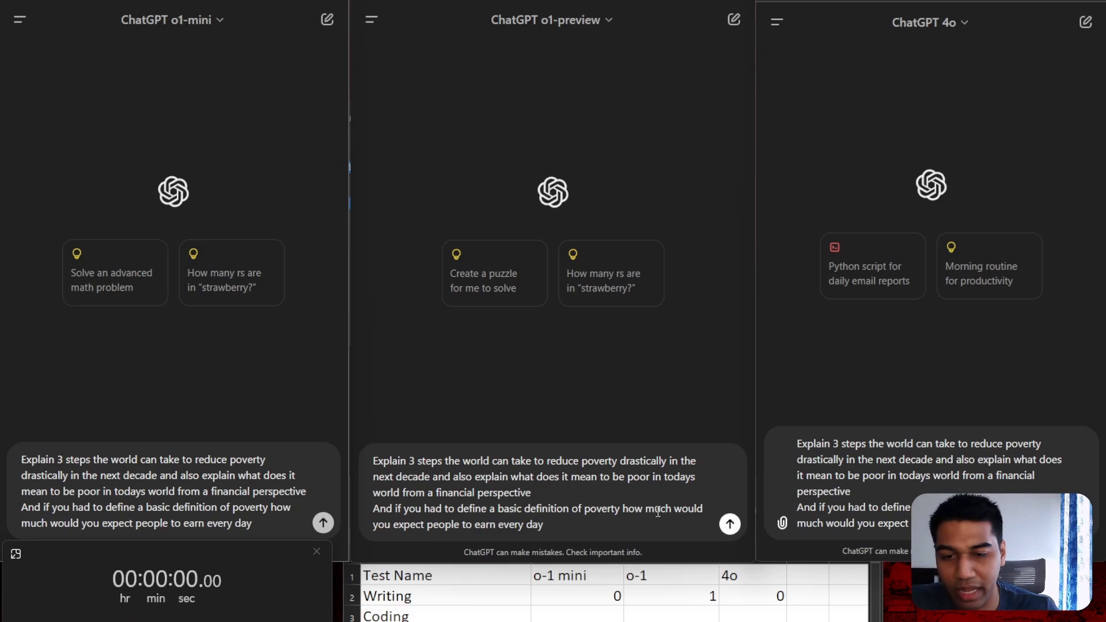
click(323, 522)
key(Return)
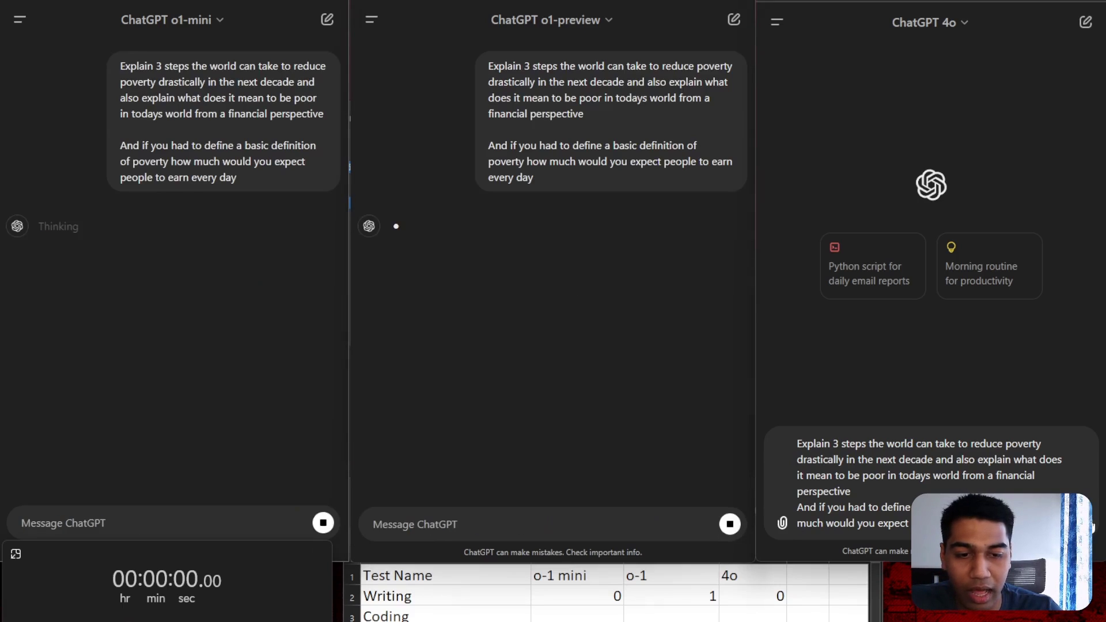
key(Return)
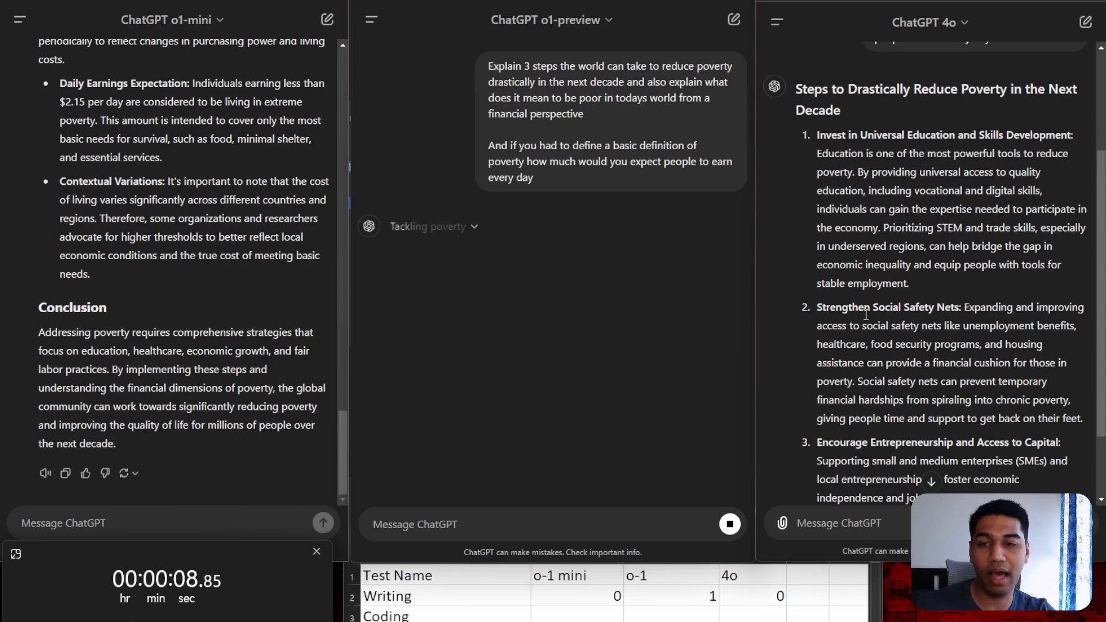
Highlight the poverty-definition part of the prompt
scroll(872, 293, down, 3)
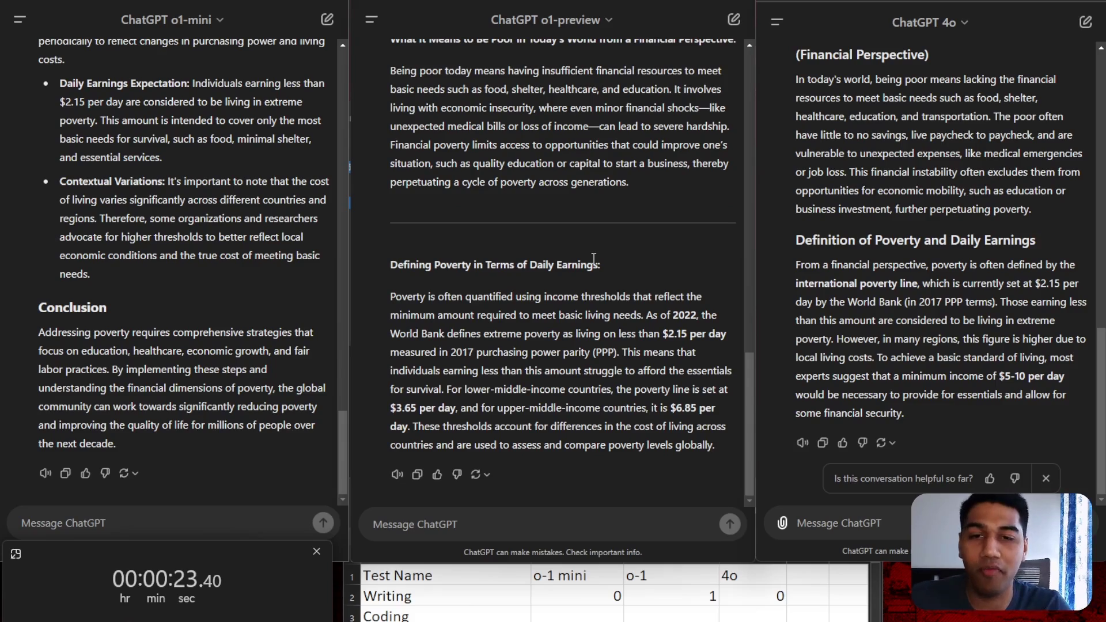
scroll(148, 180, up, 15)
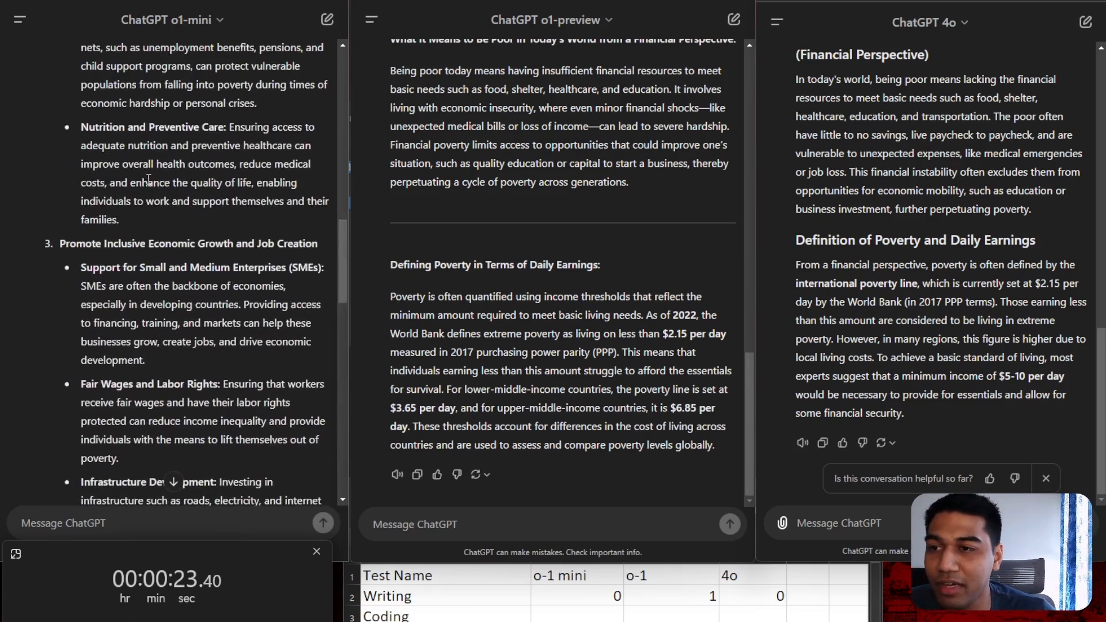
scroll(619, 161, up, 10)
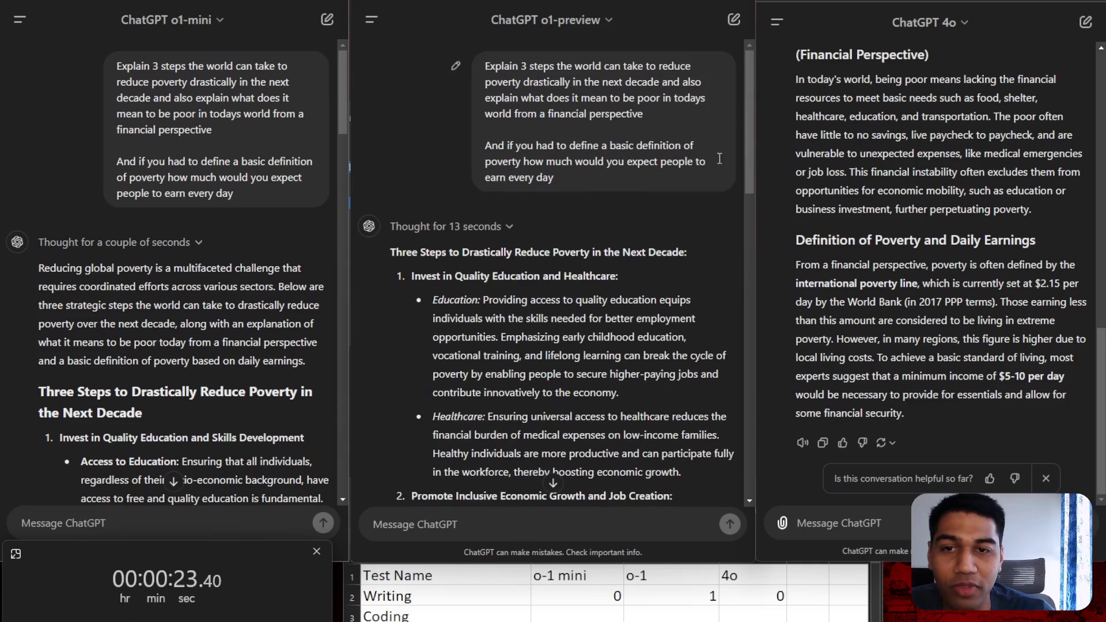
scroll(962, 189, up, 10)
drag(269, 177, 171, 159)
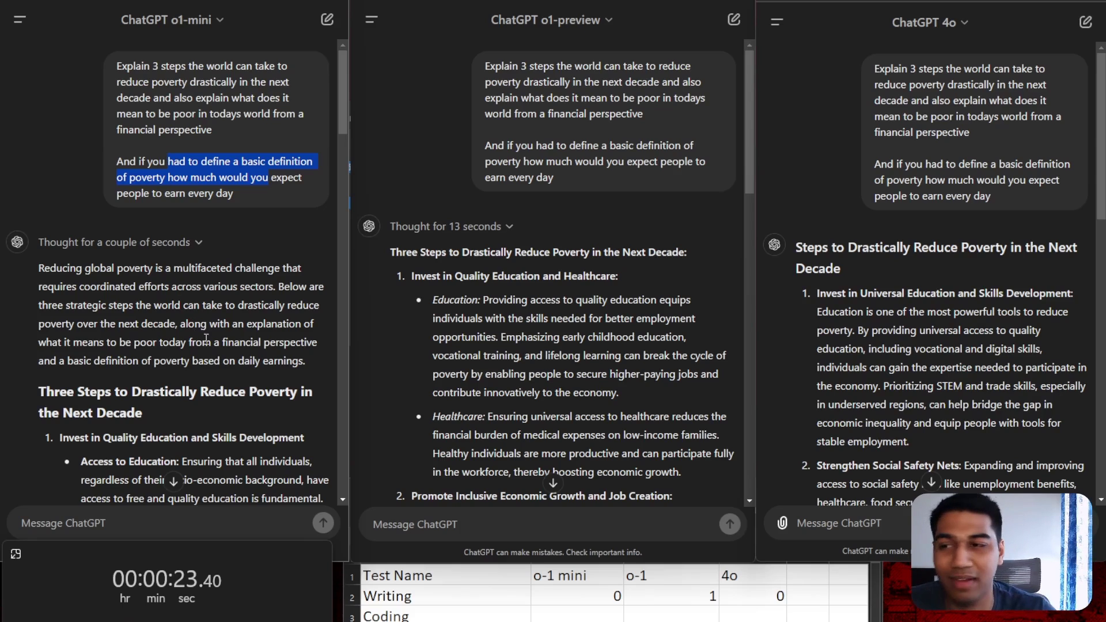
Scroll through the answers and highlight o1-mini's $2.15-per-day poverty figure
click(520, 308)
scroll(172, 286, down, 3)
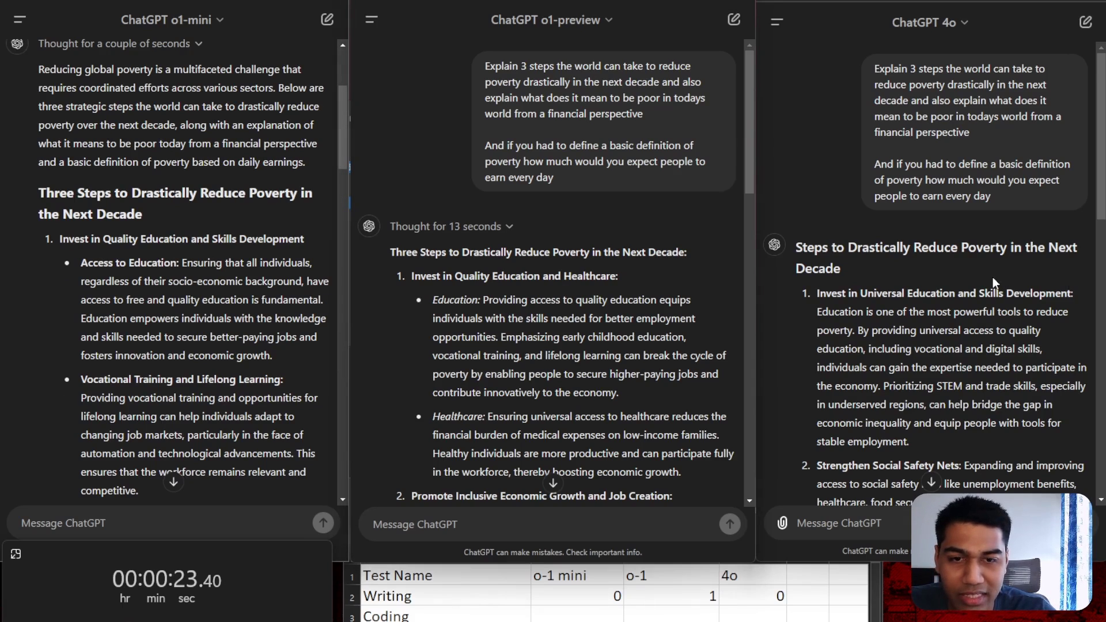
scroll(276, 226, down, 3)
scroll(576, 288, down, 3)
scroll(1012, 307, down, 2)
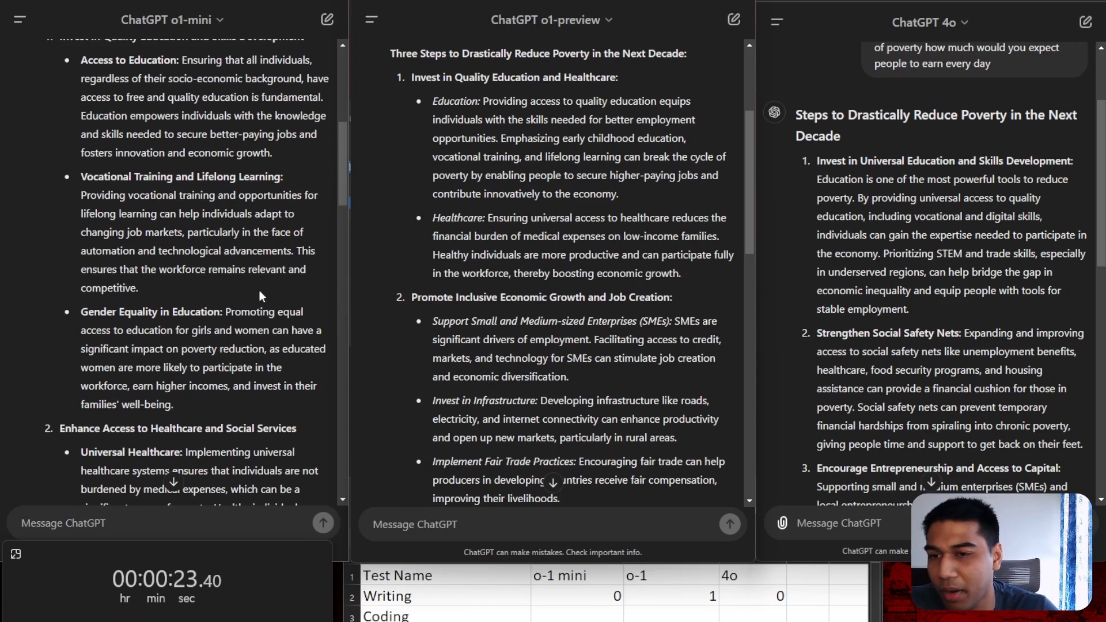
scroll(259, 290, down, 2)
scroll(997, 267, down, 1)
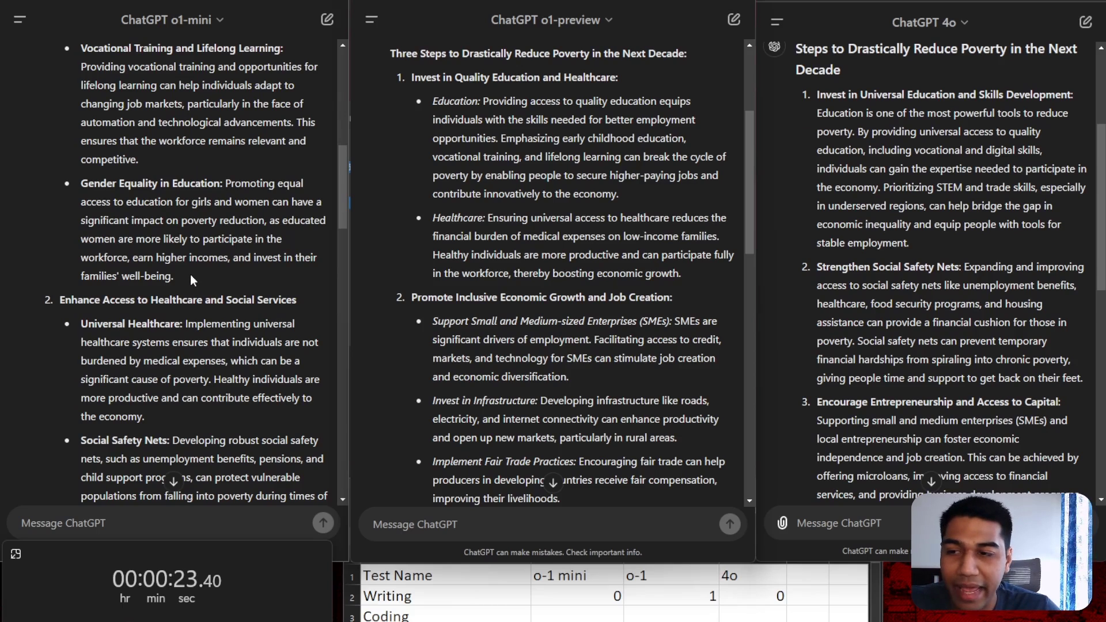
scroll(192, 279, down, 6)
scroll(507, 242, down, 3)
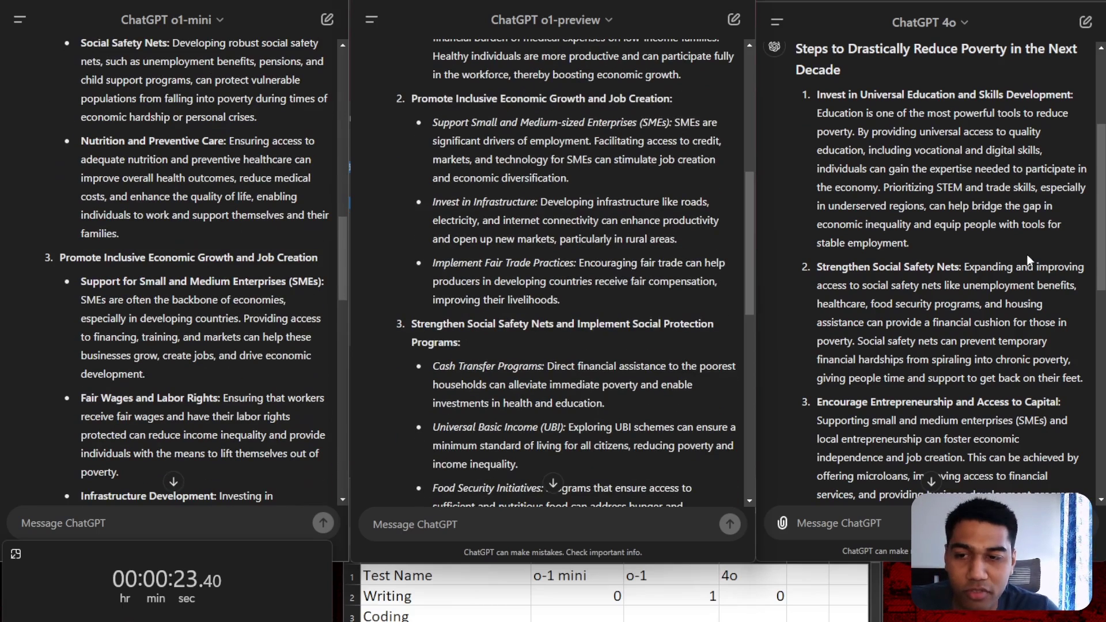
scroll(1026, 255, down, 3)
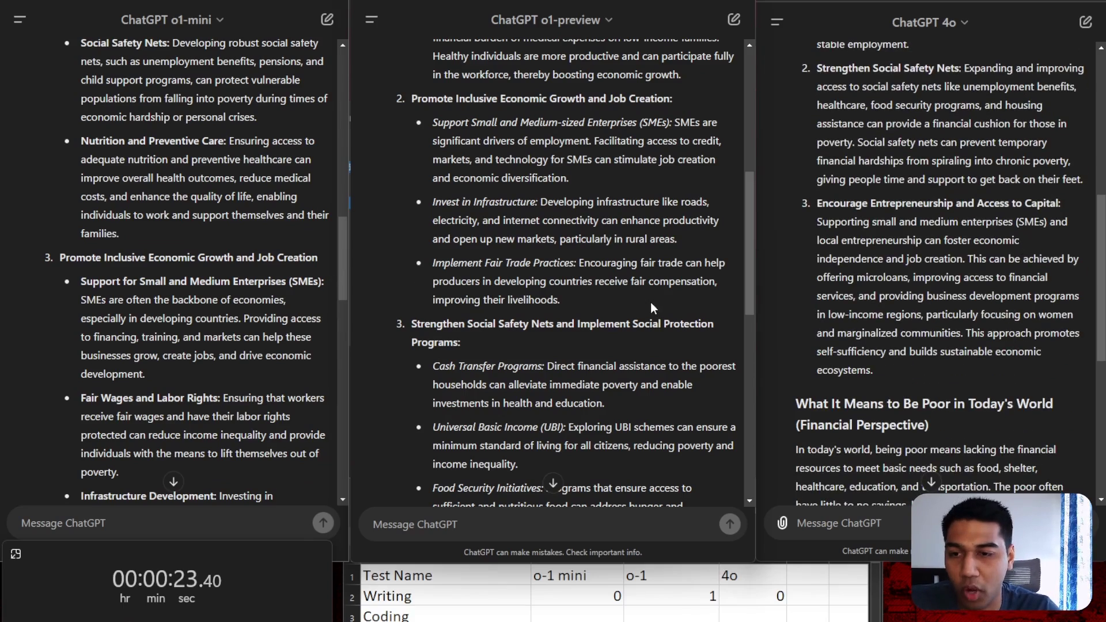
scroll(652, 308, down, 3)
scroll(205, 237, down, 10)
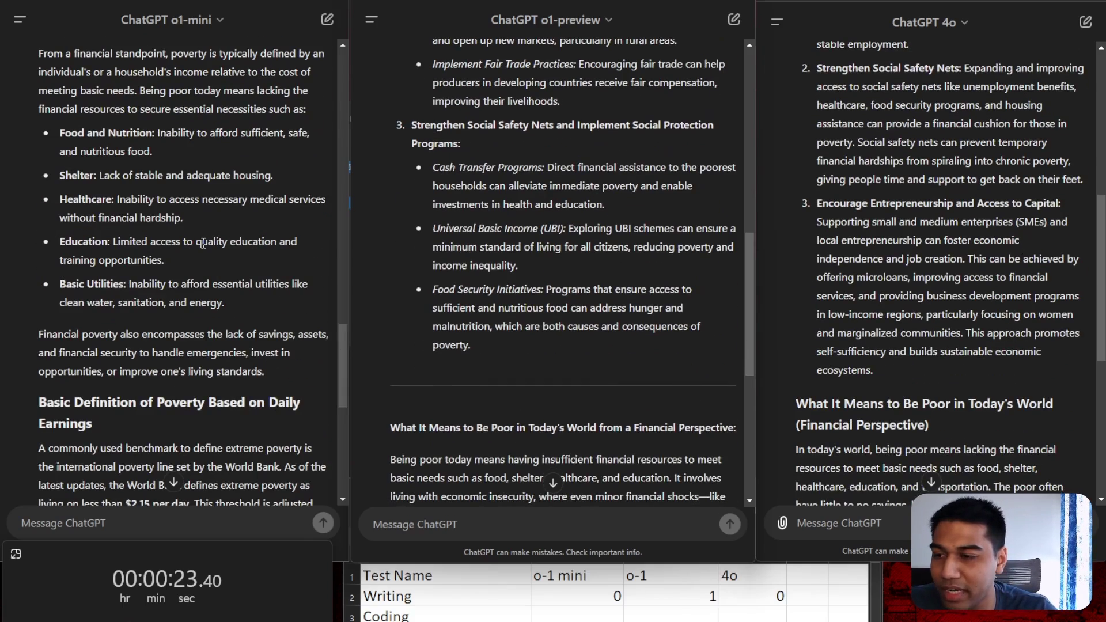
scroll(203, 244, down, 7)
scroll(198, 231, up, 2)
scroll(579, 219, down, 5)
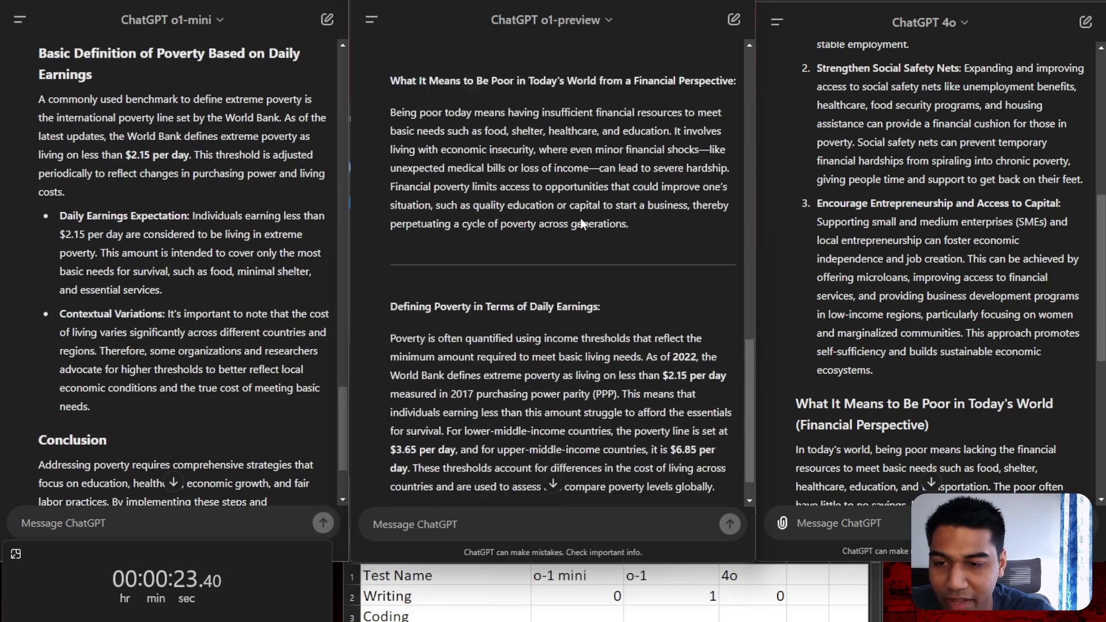
scroll(581, 222, down, 1)
scroll(1014, 331, down, 6)
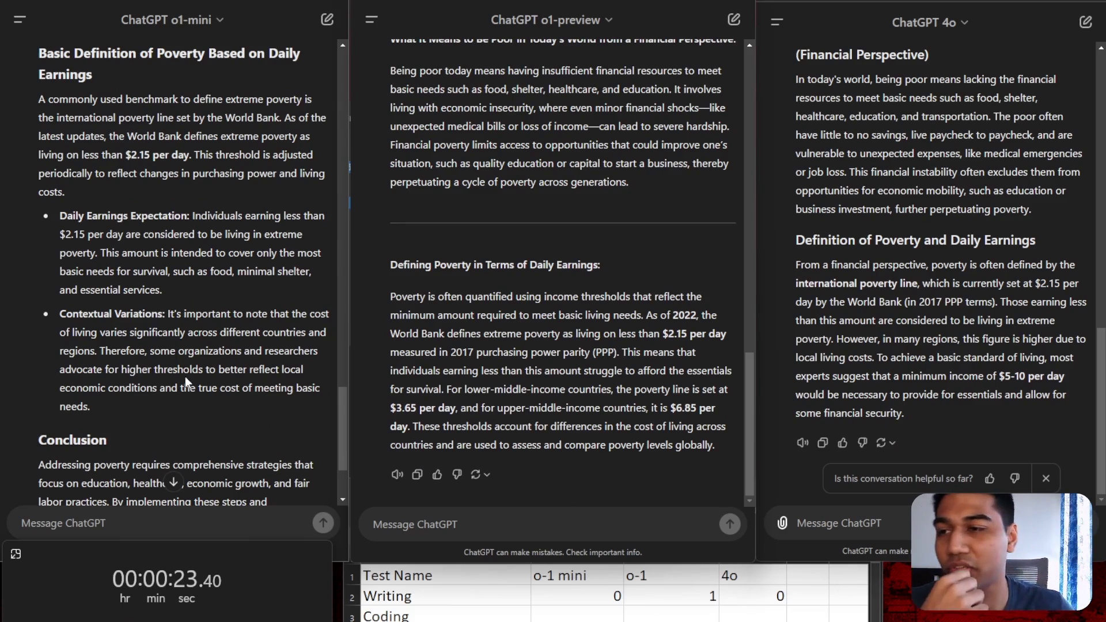
drag(127, 155, 163, 158)
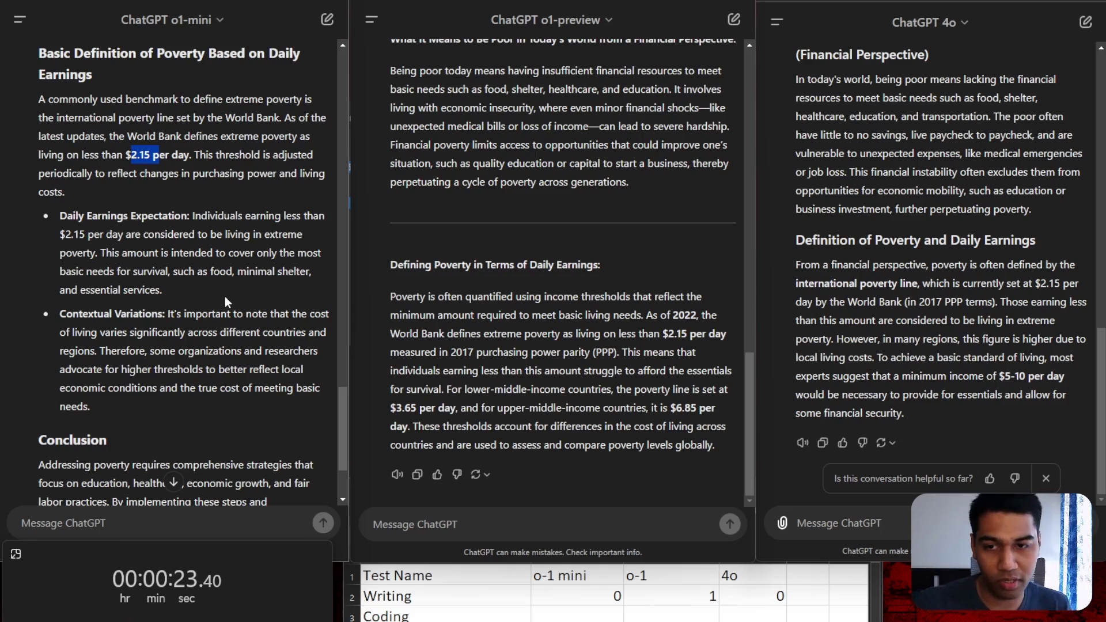
Highlight o1-preview's $3.65, $2.15 and $6.85 per-day poverty lines
click(675, 412)
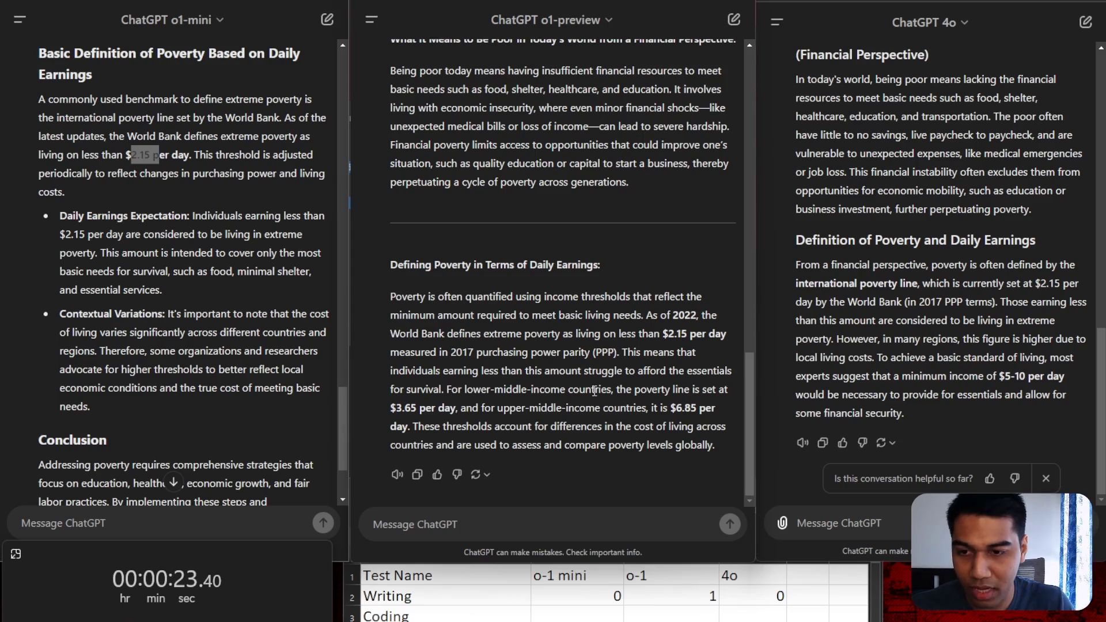
drag(594, 391, 629, 424)
click(629, 423)
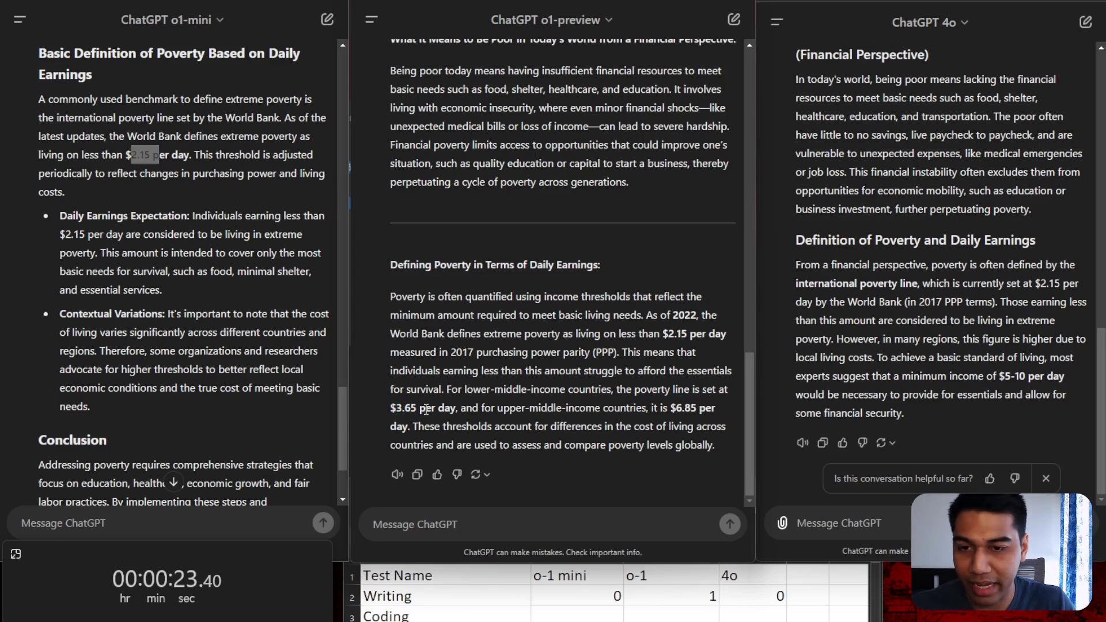
drag(395, 408, 446, 410)
drag(666, 331, 726, 336)
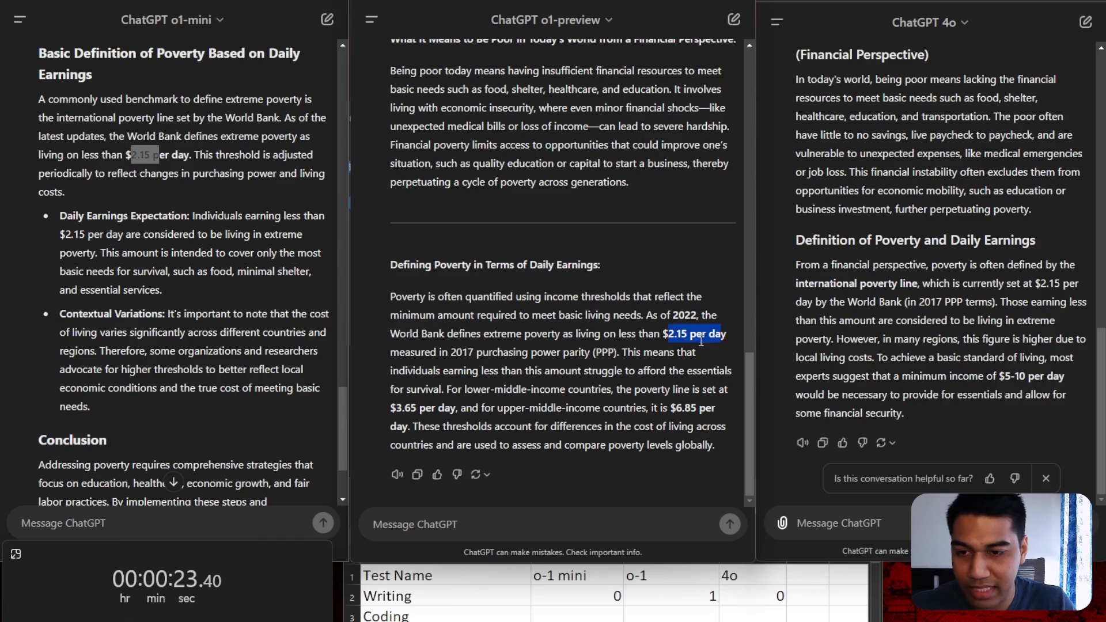
drag(667, 406, 708, 406)
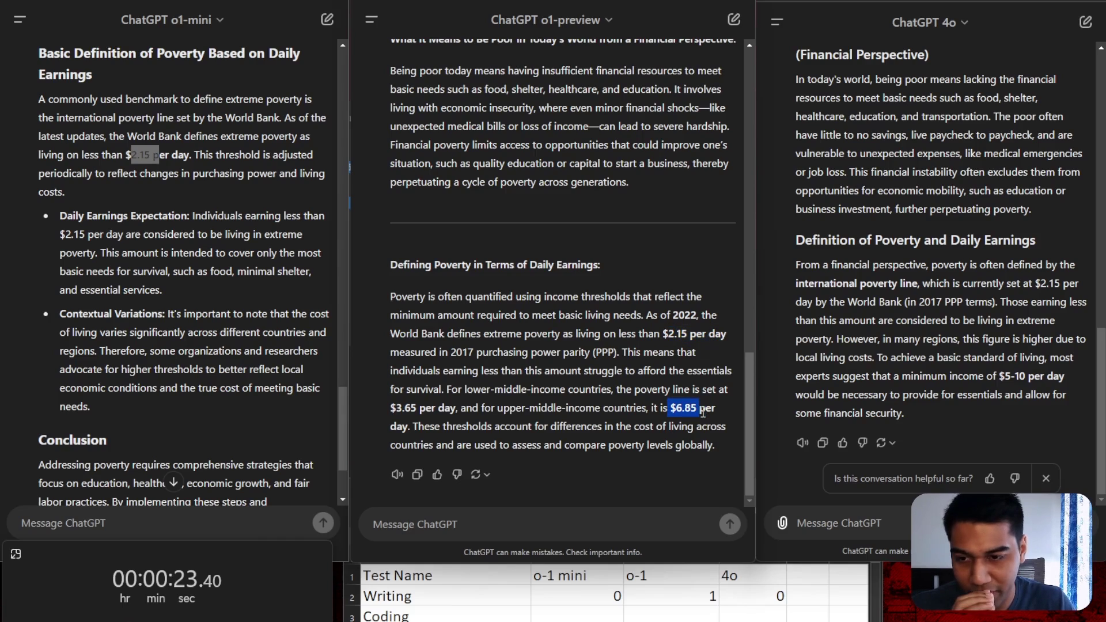
scroll(165, 400, down, 2)
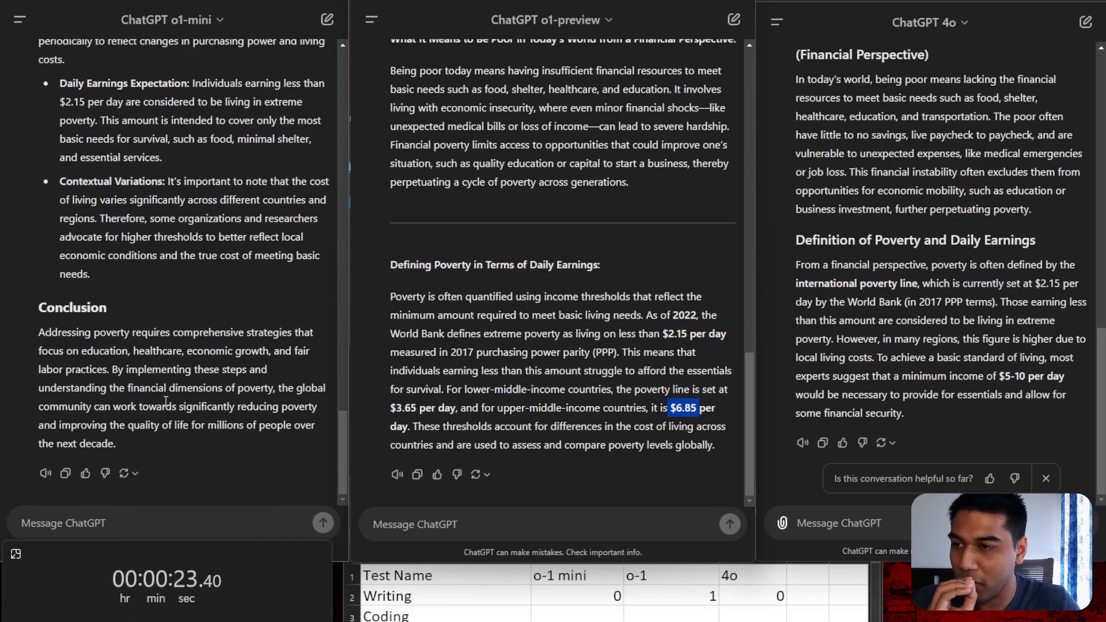
Write a follow-up asking whether to change the per-day cost of living and paste it into all three boxes
click(178, 517)
text(Wo)
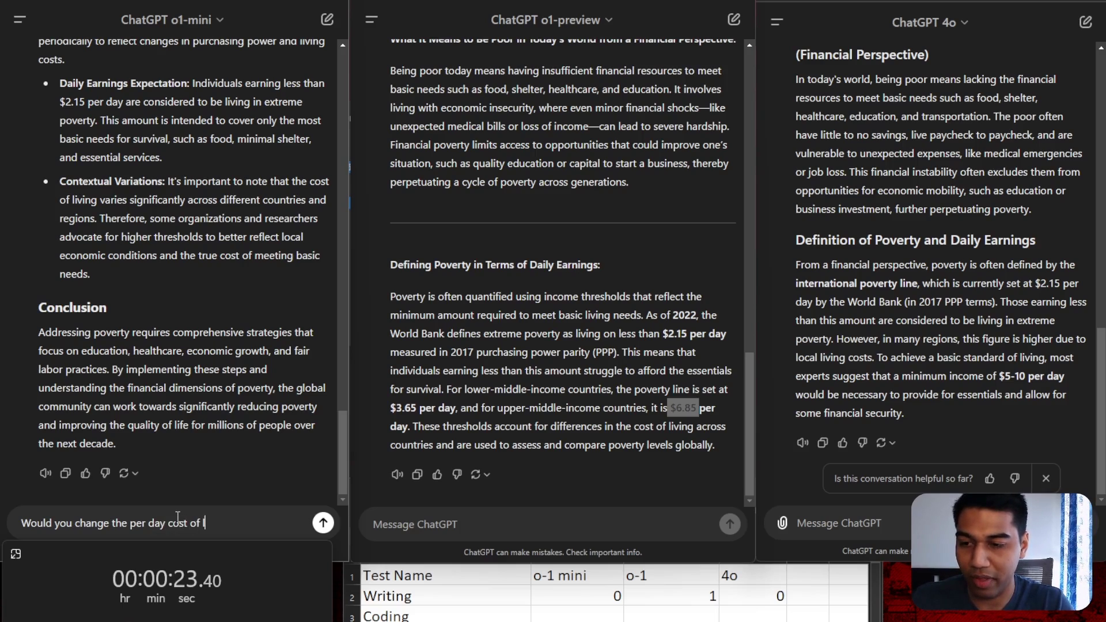
key(ctrl+a)
key(ctrl+c)
click(547, 530)
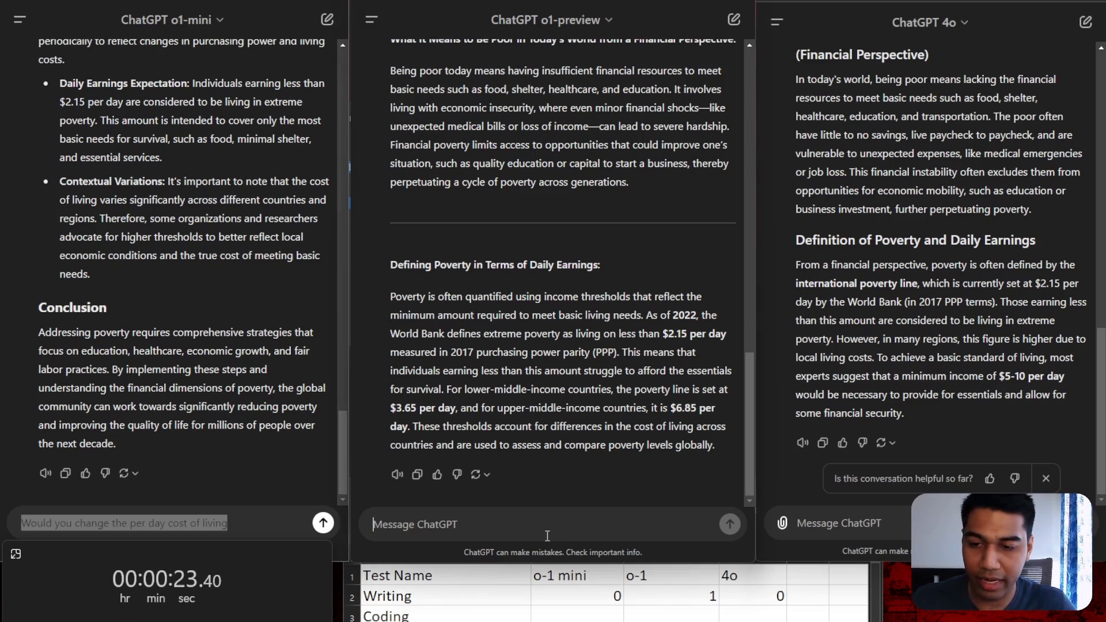
key(ctrl+v)
click(856, 521)
key(ctrl+v)
Send the follow-up question to o1-mini, o1-preview and 4o
click(323, 522)
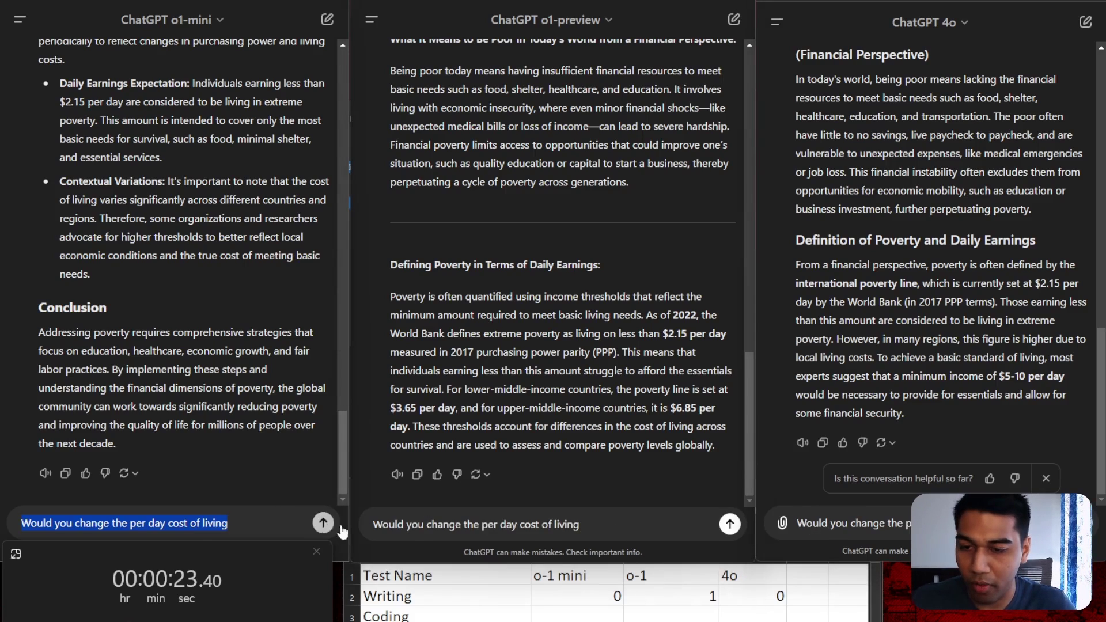
click(729, 524)
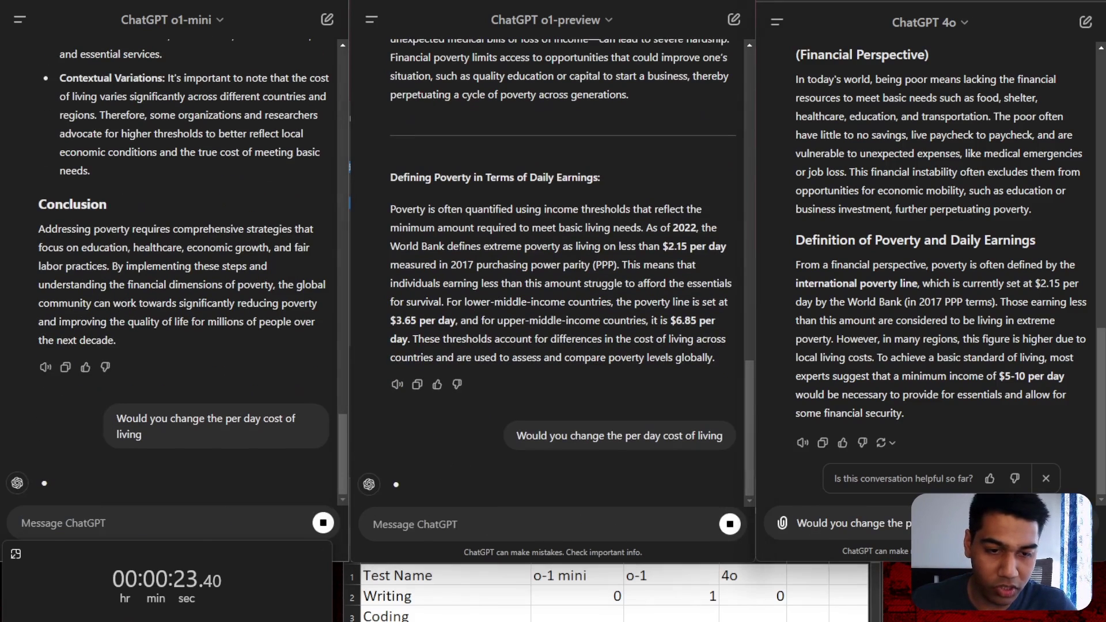
click(1077, 523)
click(667, 596)
click(663, 455)
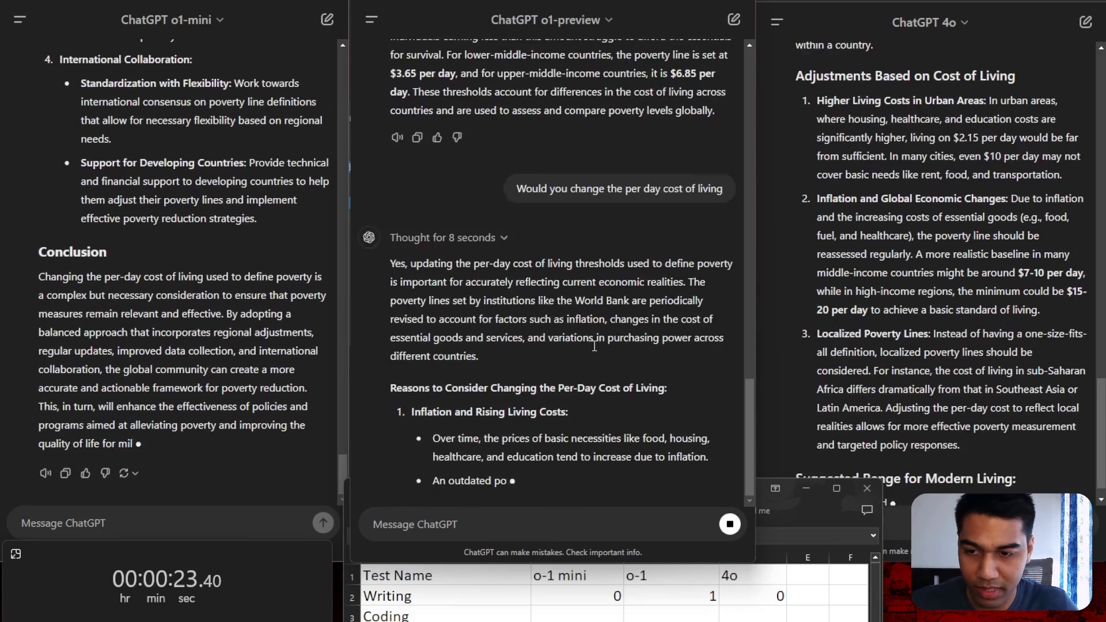
Highlight o1-mini's point on balancing standards, compare 4o's reply, and dismiss the low-battery warning
scroll(124, 259, up, 5)
scroll(124, 260, up, 20)
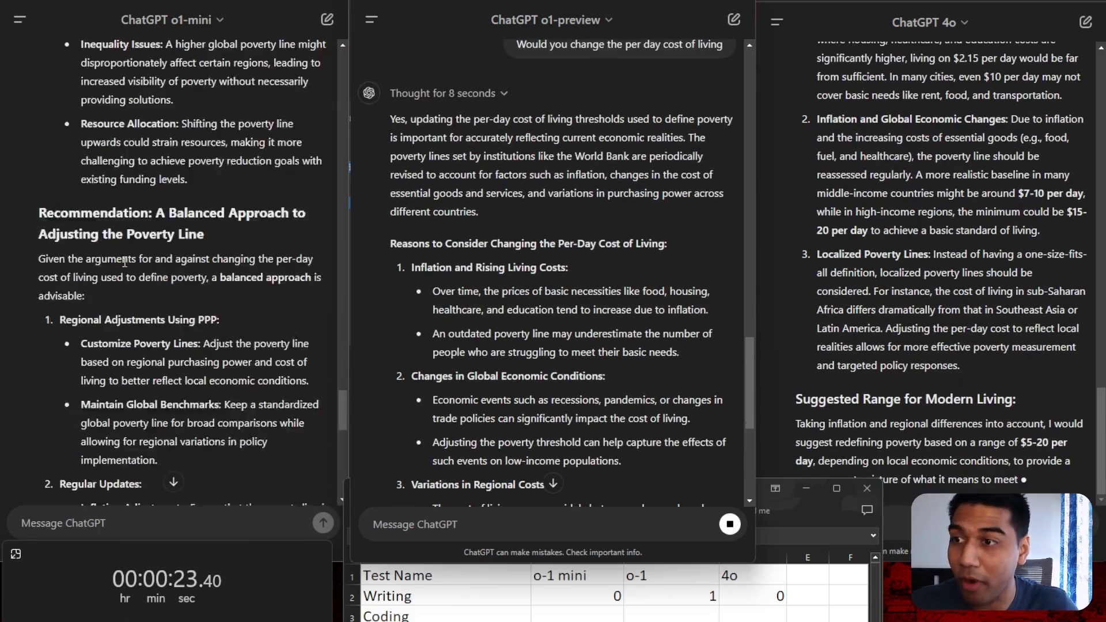
scroll(124, 254, up, 20)
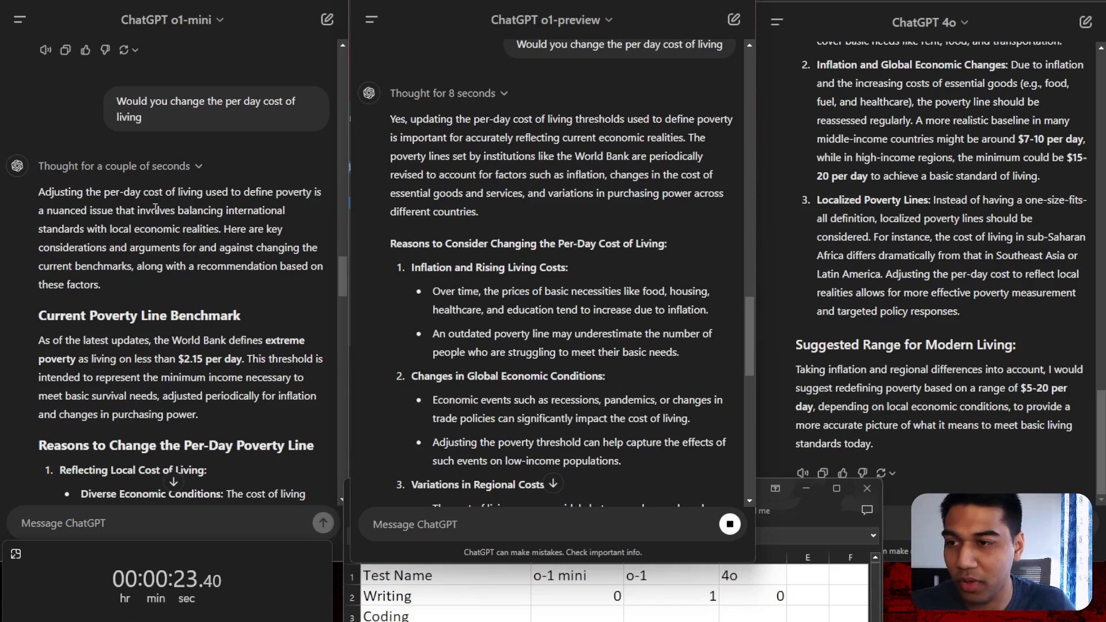
drag(155, 208, 207, 233)
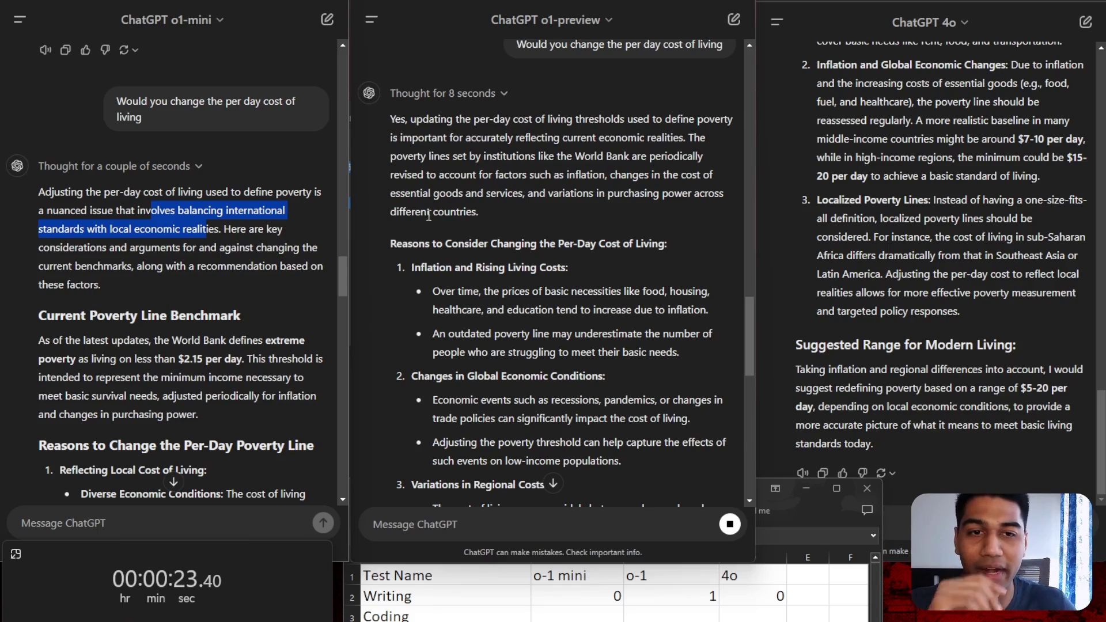
scroll(927, 222, up, 15)
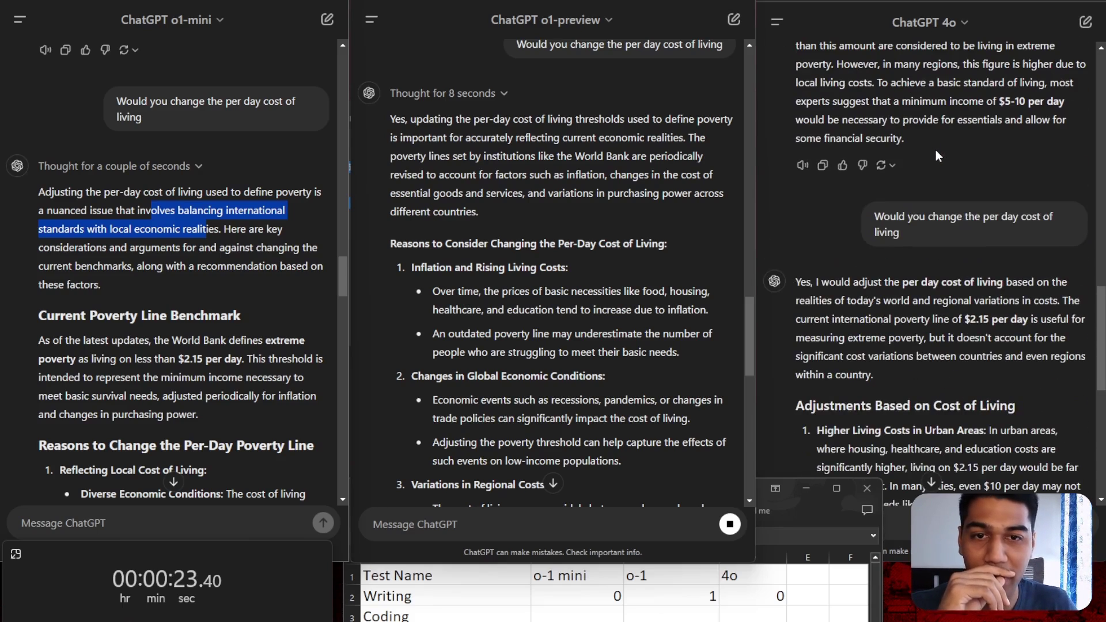
click(948, 282)
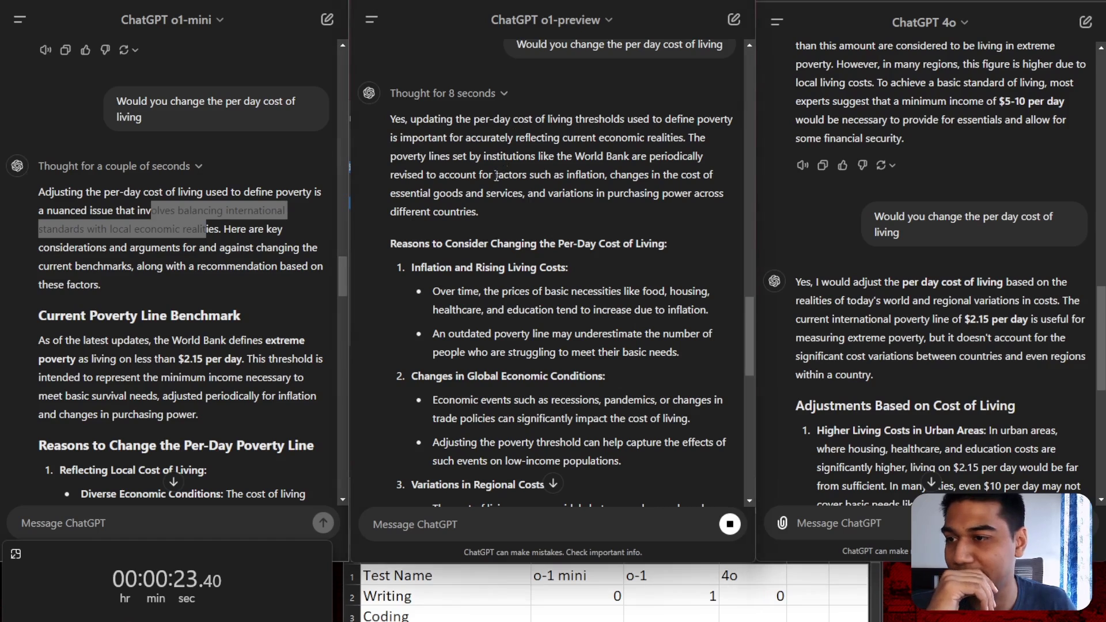
click(147, 280)
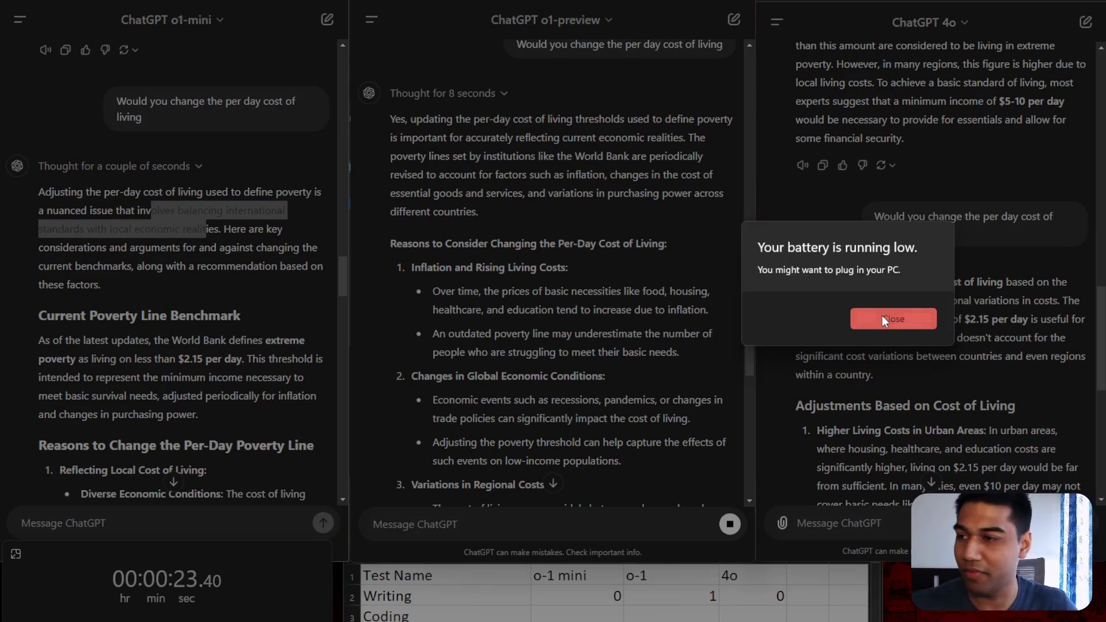
click(882, 318)
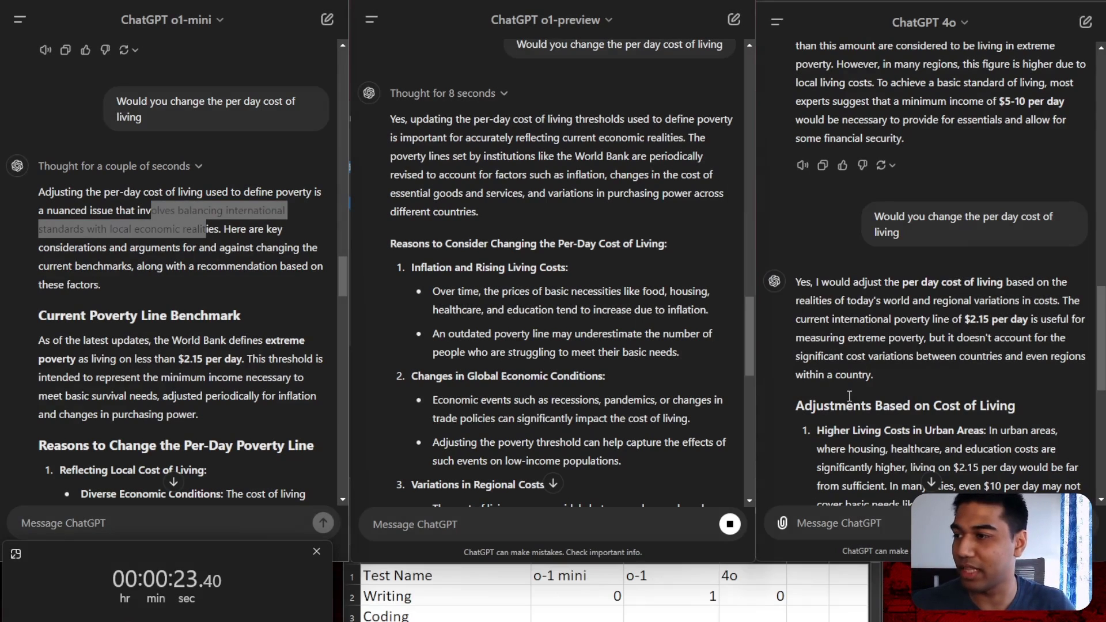
click(636, 595)
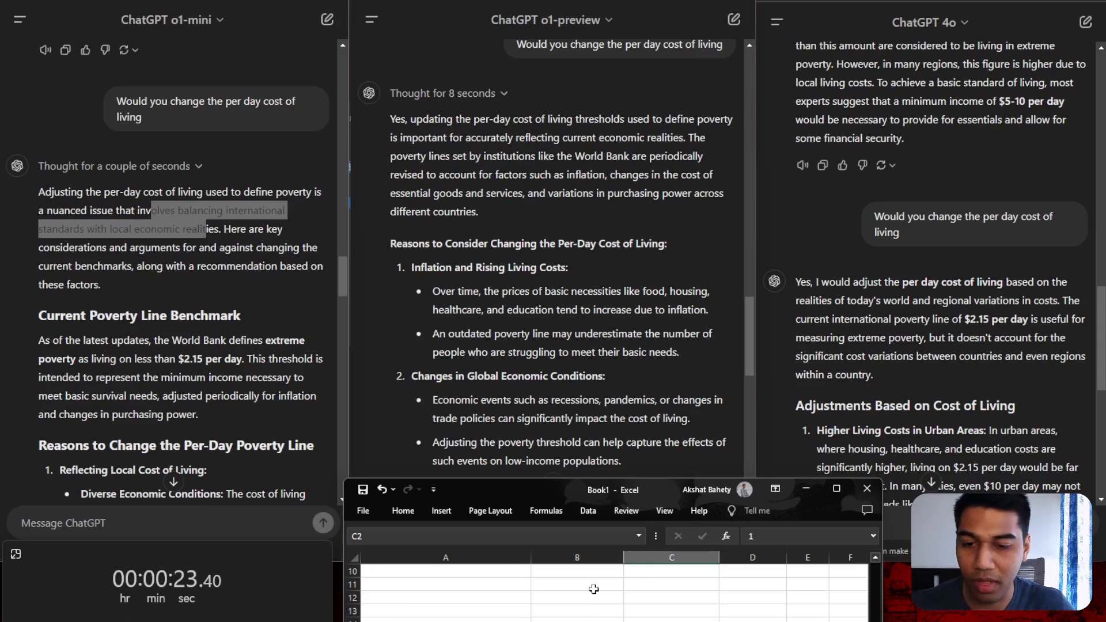
Check the Economics scores (0 for o-1 mini, 1 for o-1), then open New chat in all three ChatGPT windows
scroll(621, 597, up, 2)
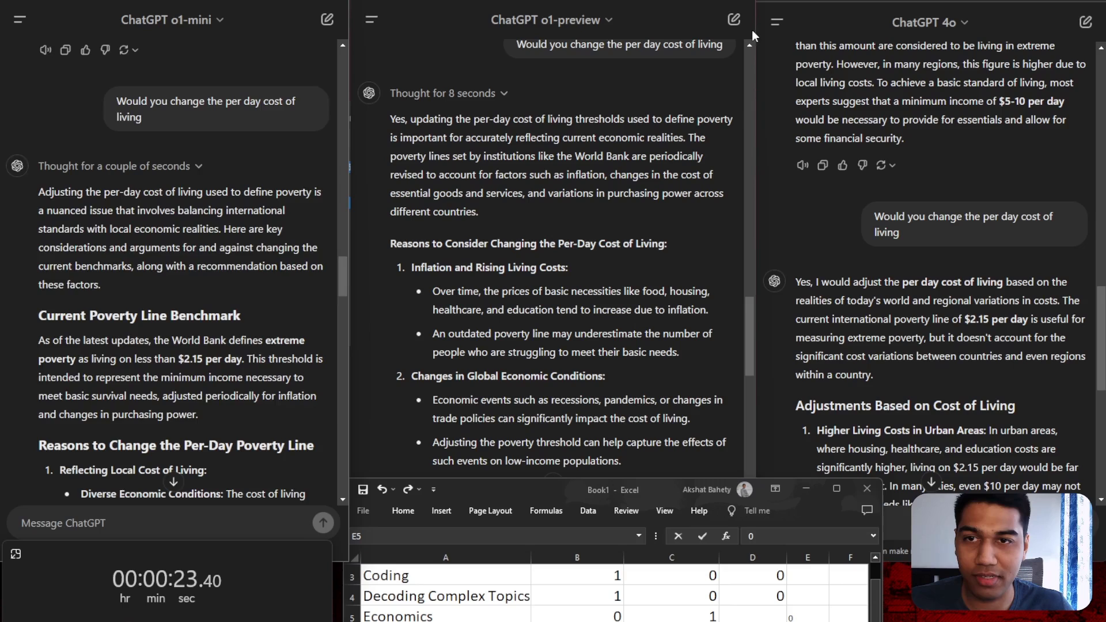
click(173, 482)
click(552, 467)
click(553, 483)
click(805, 468)
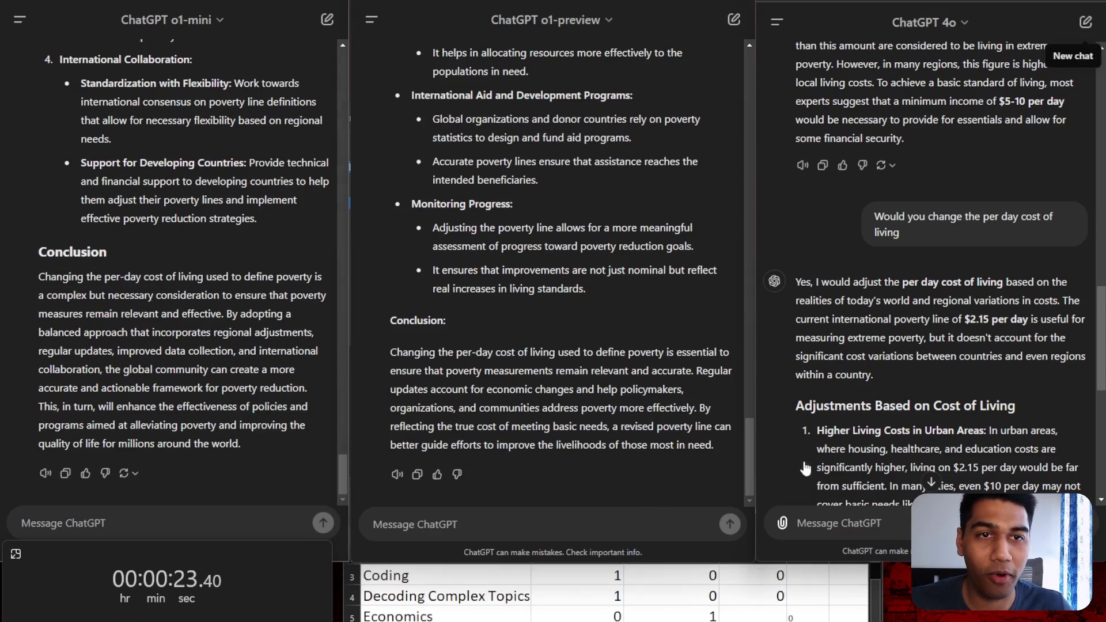
click(320, 26)
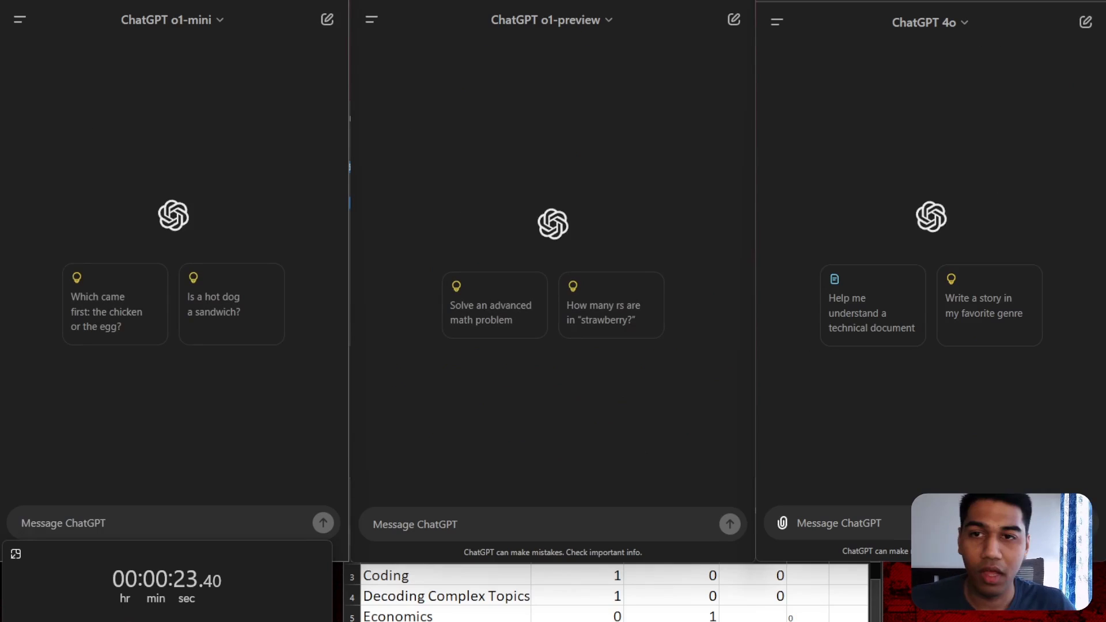
click(661, 601)
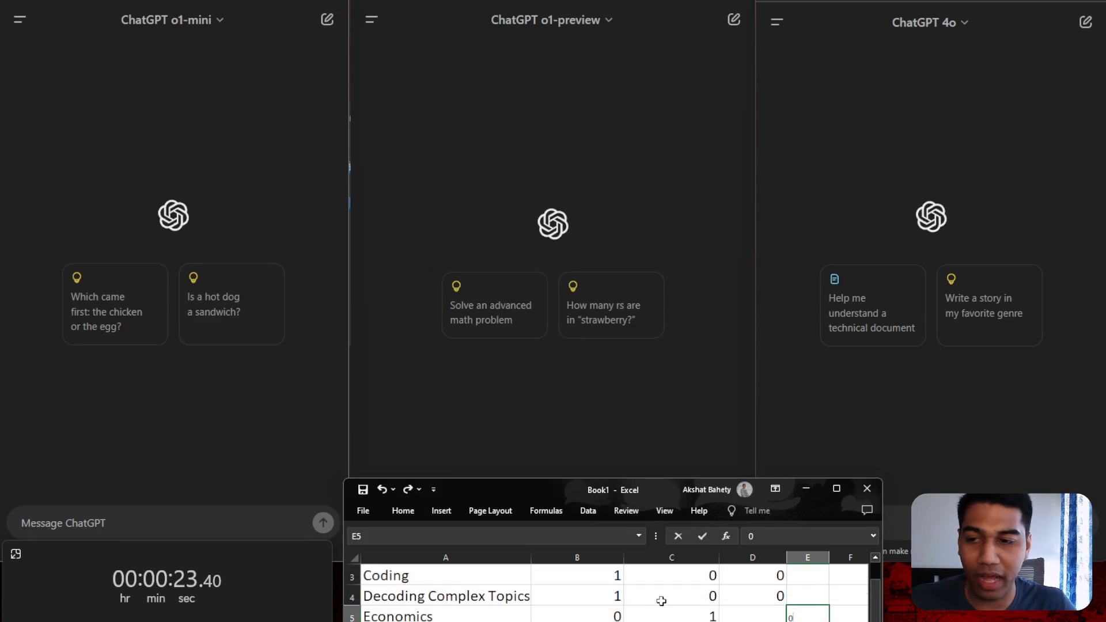
Copy the strawberry letter-count question from the notes in Notepad
key(alt+Tab)
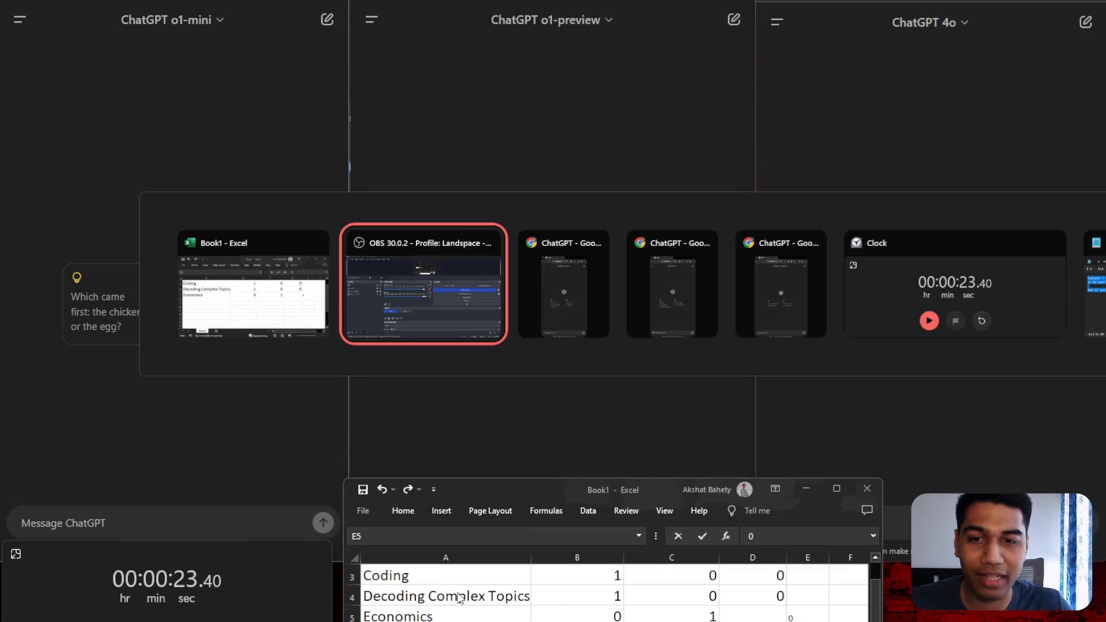
key(alt+Tab)
key(alt+Tab)
key(alt+Tab)
key(alt+Tab)
key(alt+Tab)
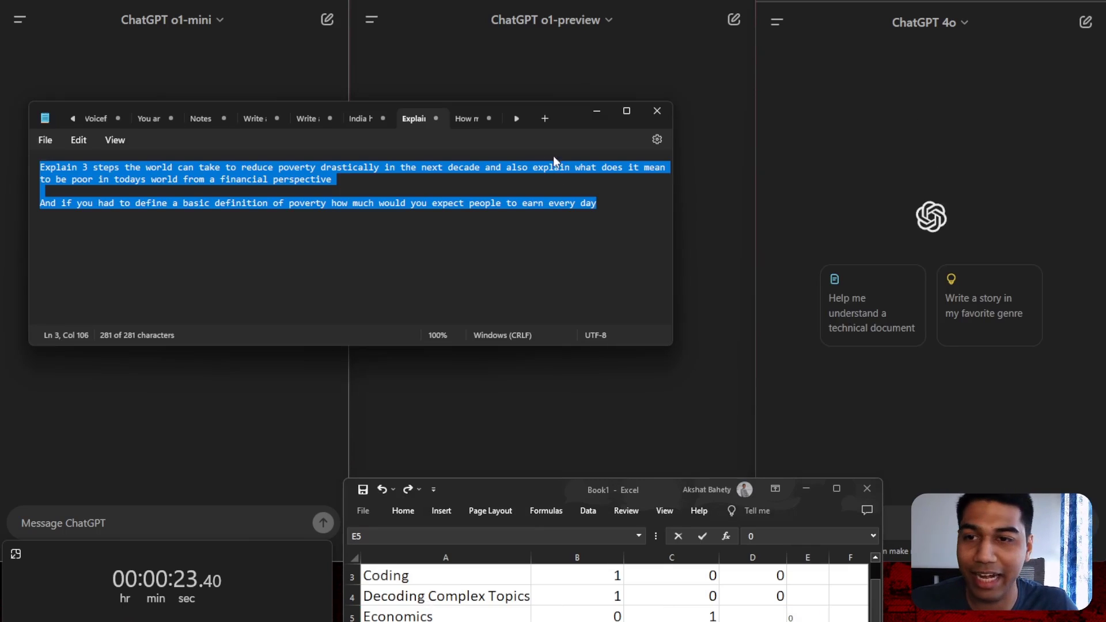
click(467, 118)
drag(205, 167, 26, 164)
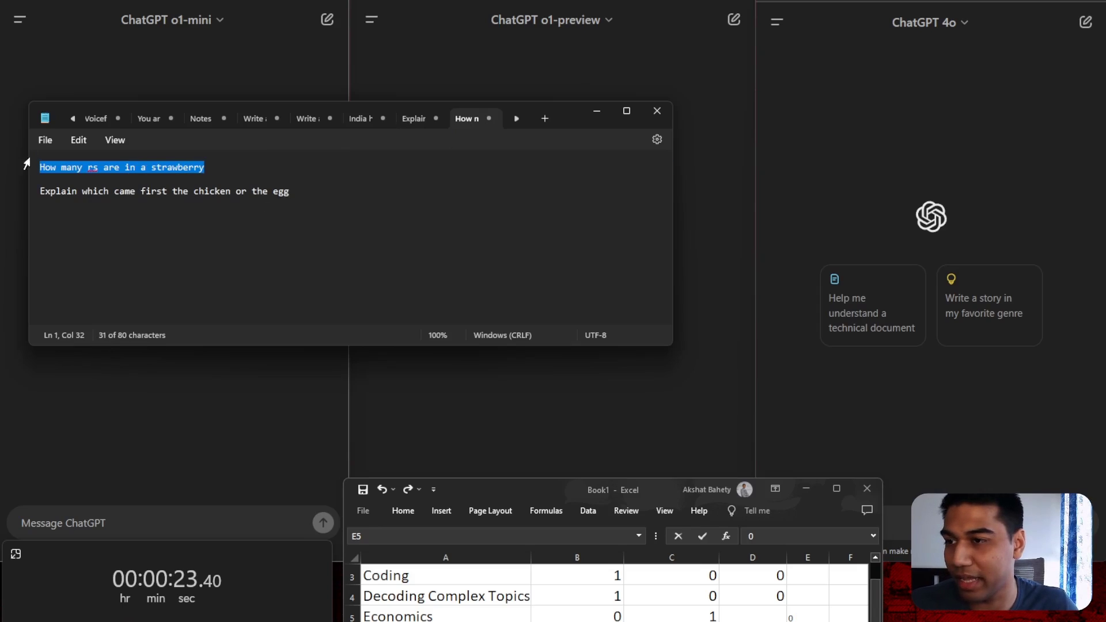
key(ctrl+c)
Paste the strawberry question into the o1-mini, o1-preview and 4o message boxes
click(141, 519)
key(ctrl+v)
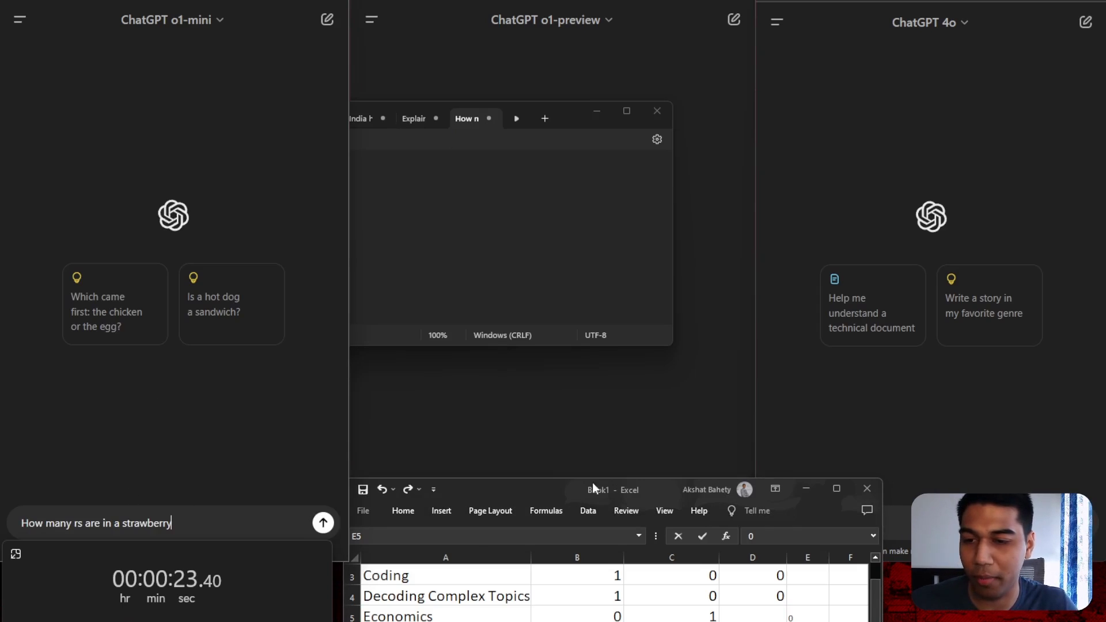
click(588, 444)
click(499, 524)
key(ctrl+v)
click(797, 523)
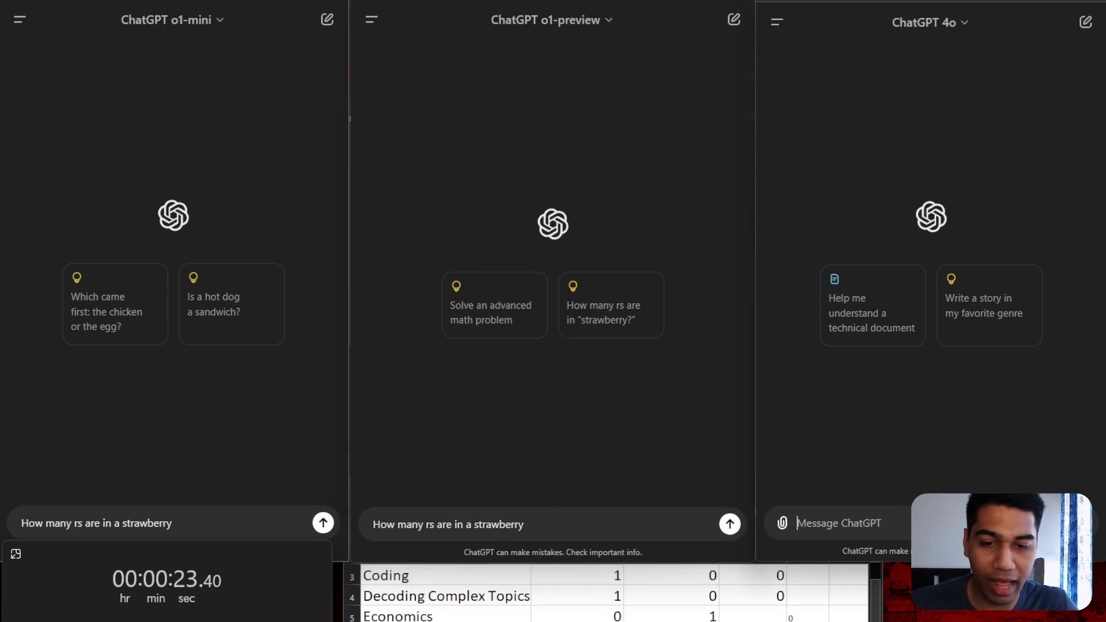
key(ctrl+v)
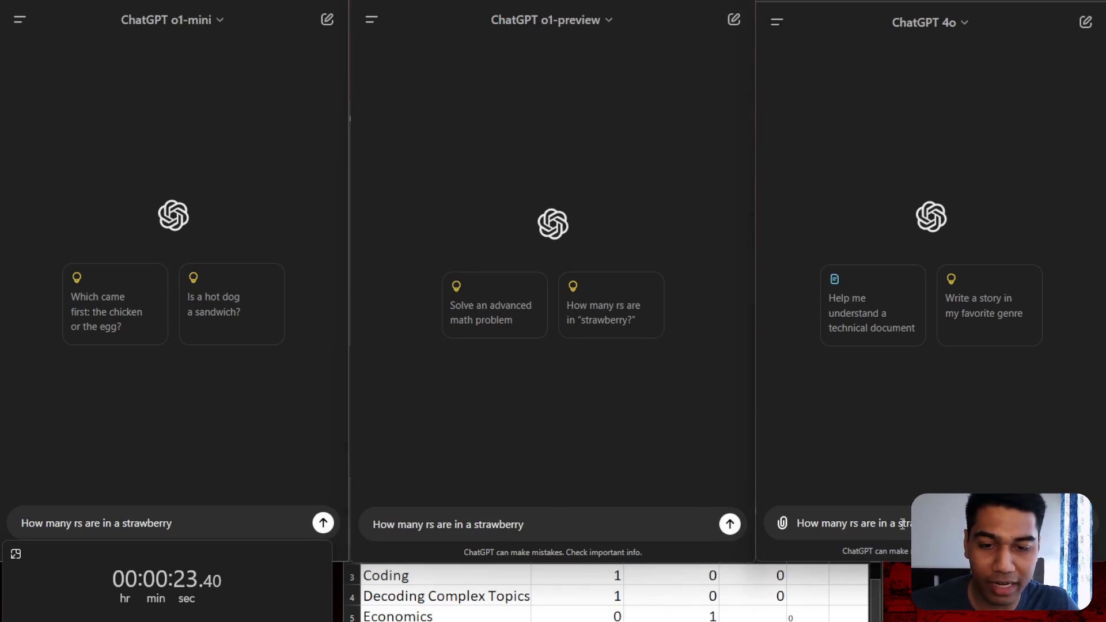
Send the question to all three models and expand o1-preview's reasoning citing positions 3, 8 and 9
click(322, 523)
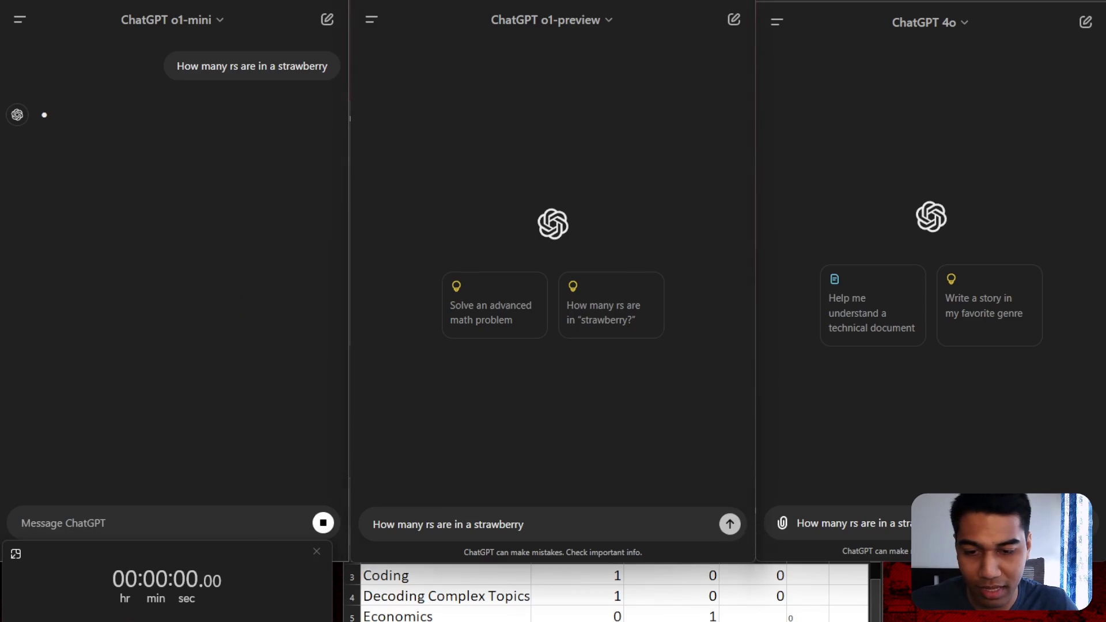
click(730, 524)
click(797, 523)
key(Return)
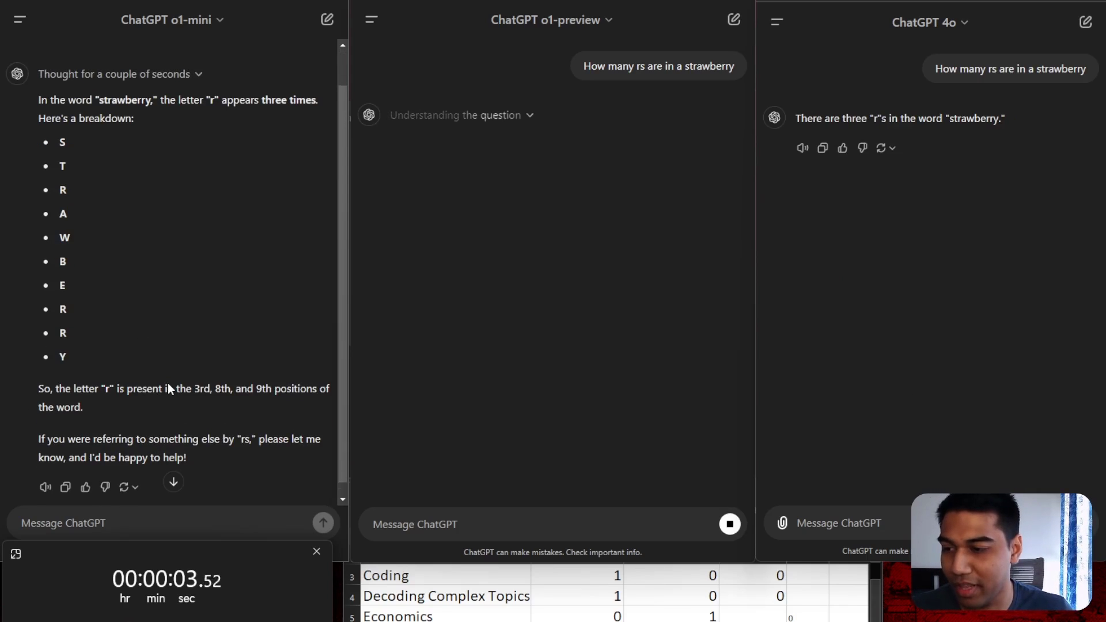
scroll(167, 383, down, 1)
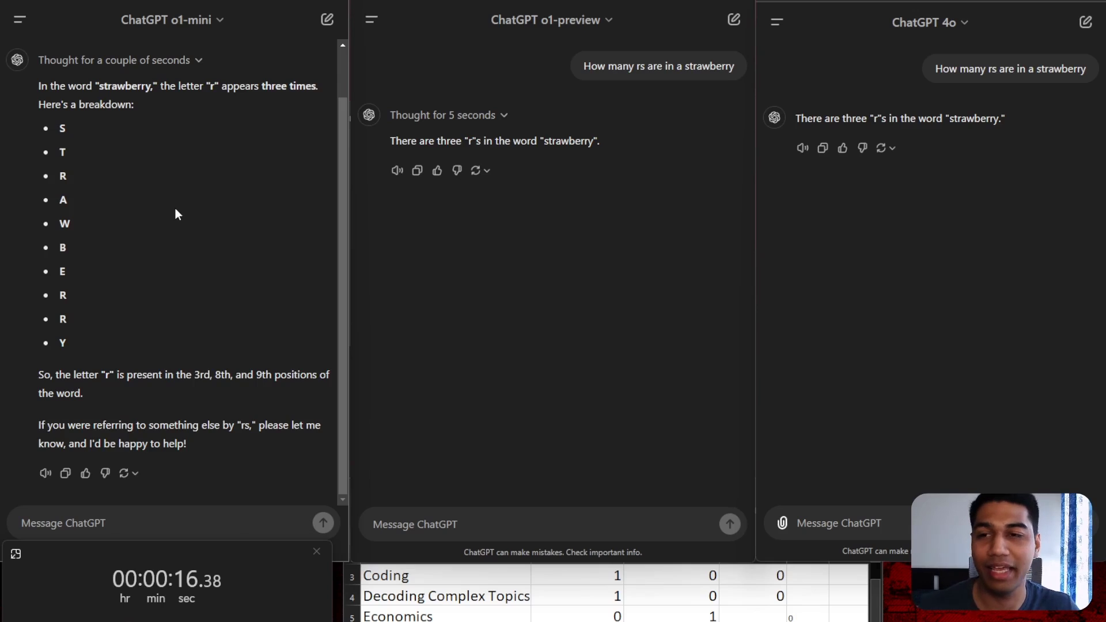
click(434, 124)
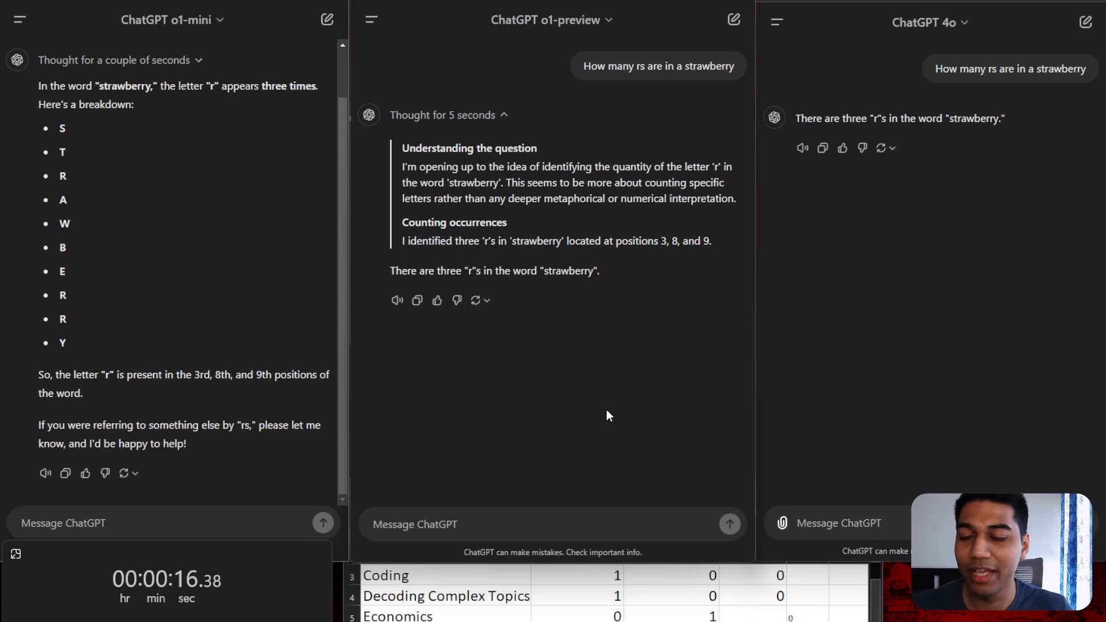
key(alt+Tab)
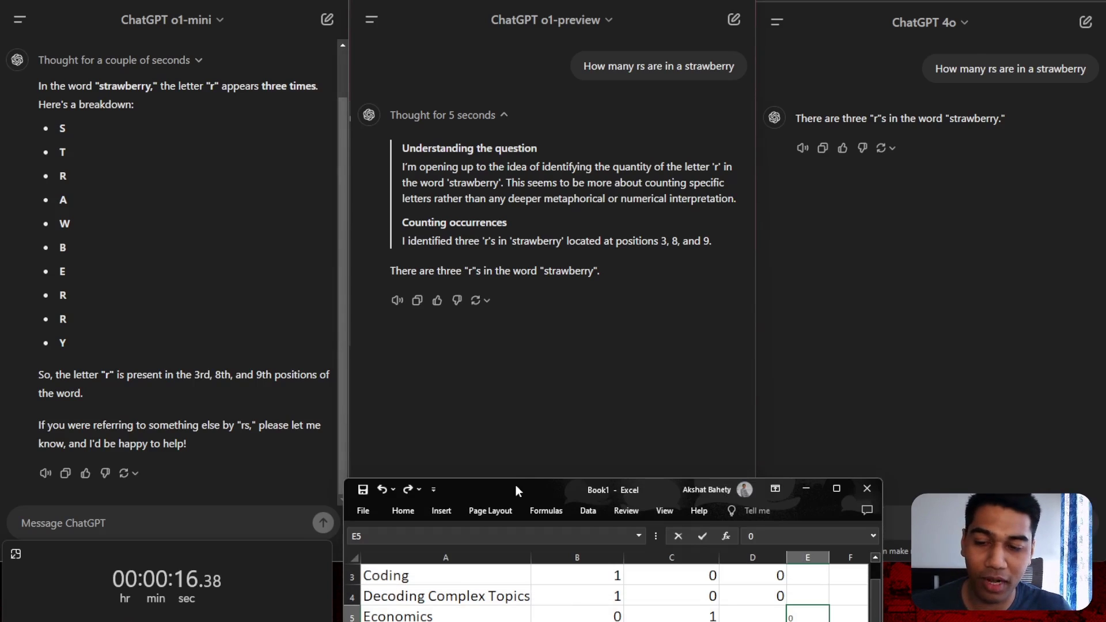
Enter =SUM(B2:B5) in B7 to total o-1 mini's points as 2
drag(516, 485, 600, 52)
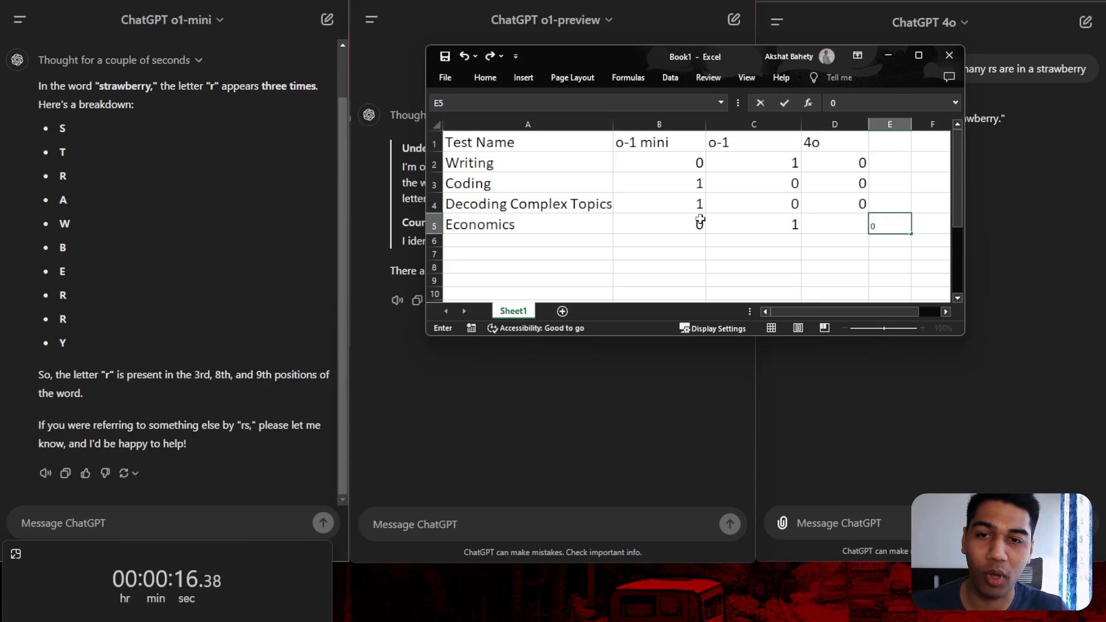
click(699, 220)
click(687, 249)
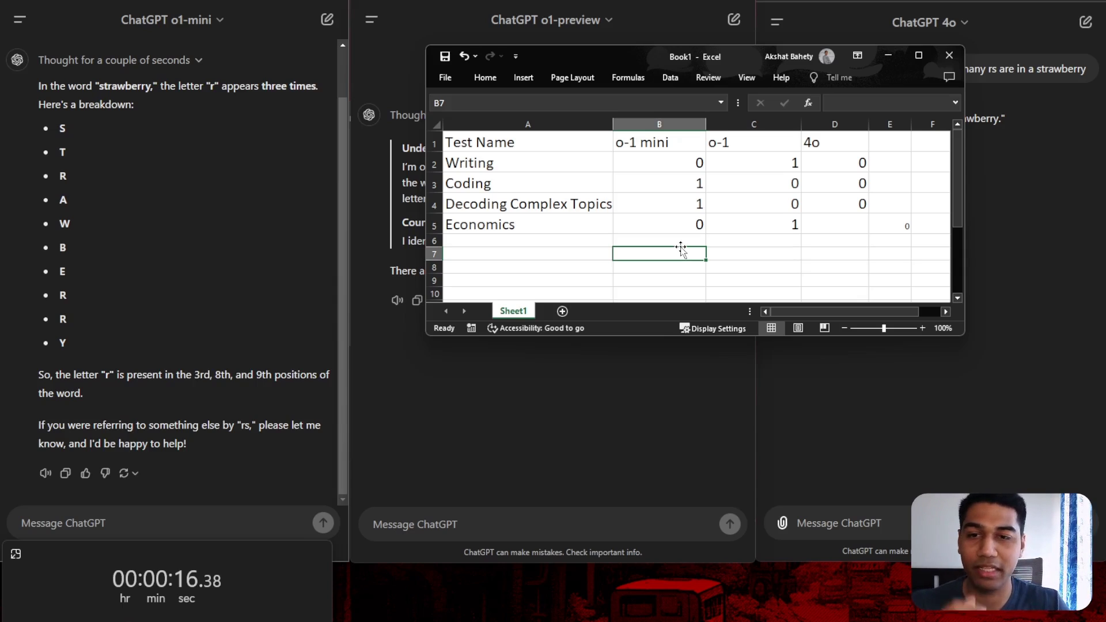
text(=SU)
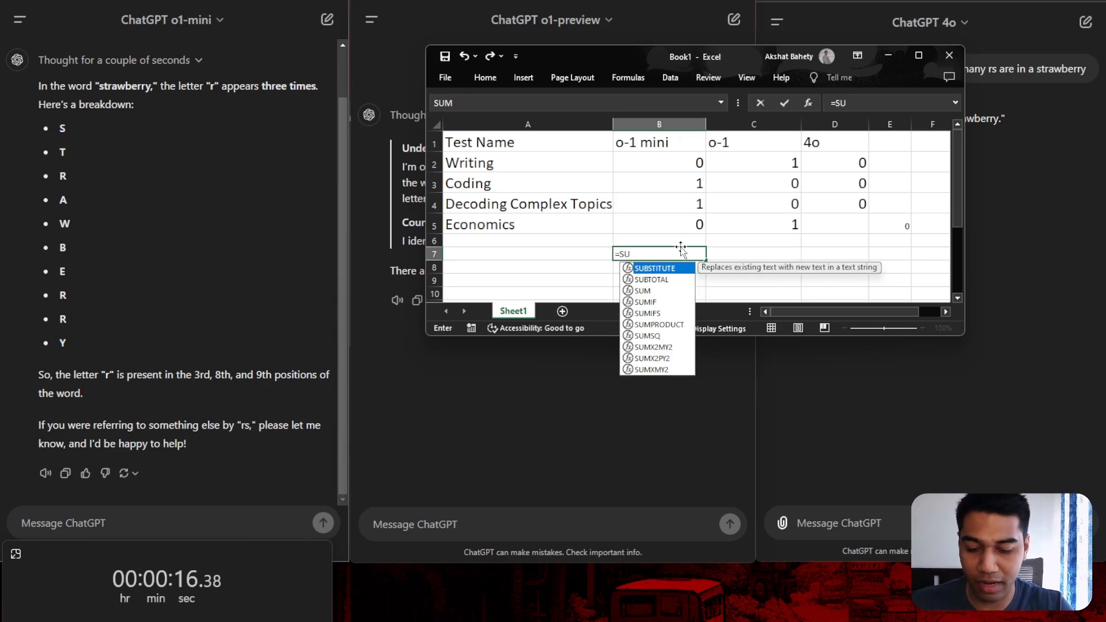
text(M()
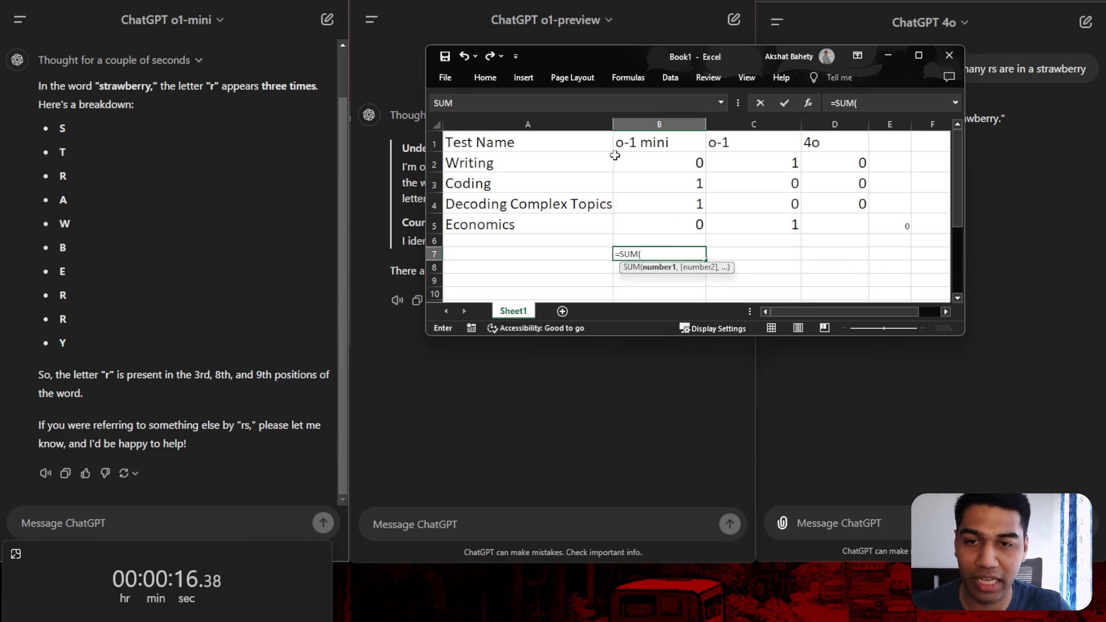
drag(639, 162, 651, 225)
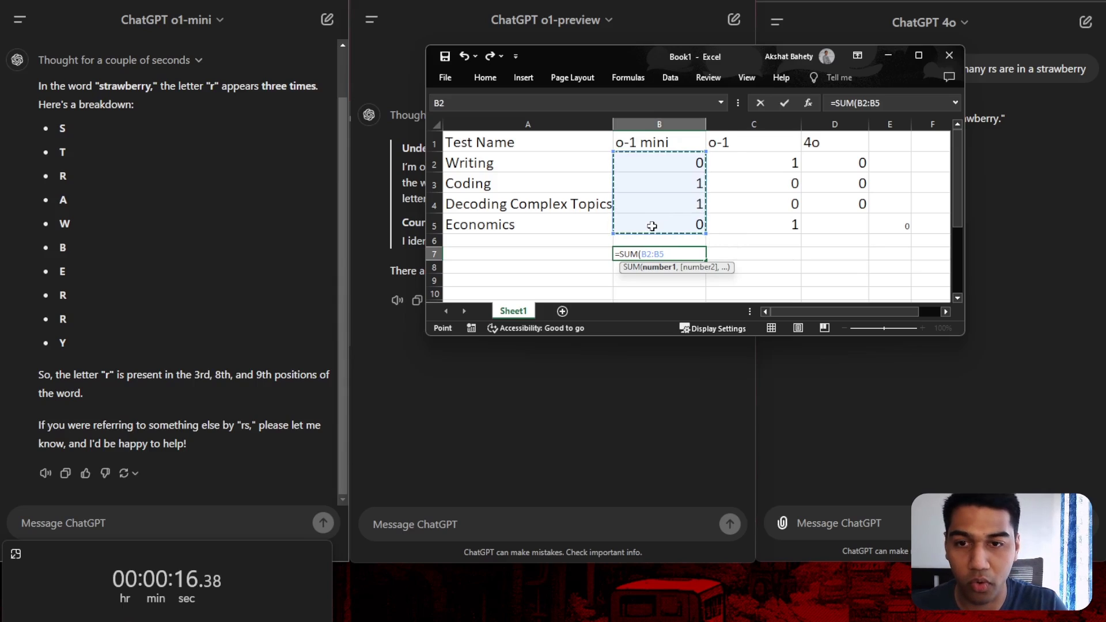
key(Return)
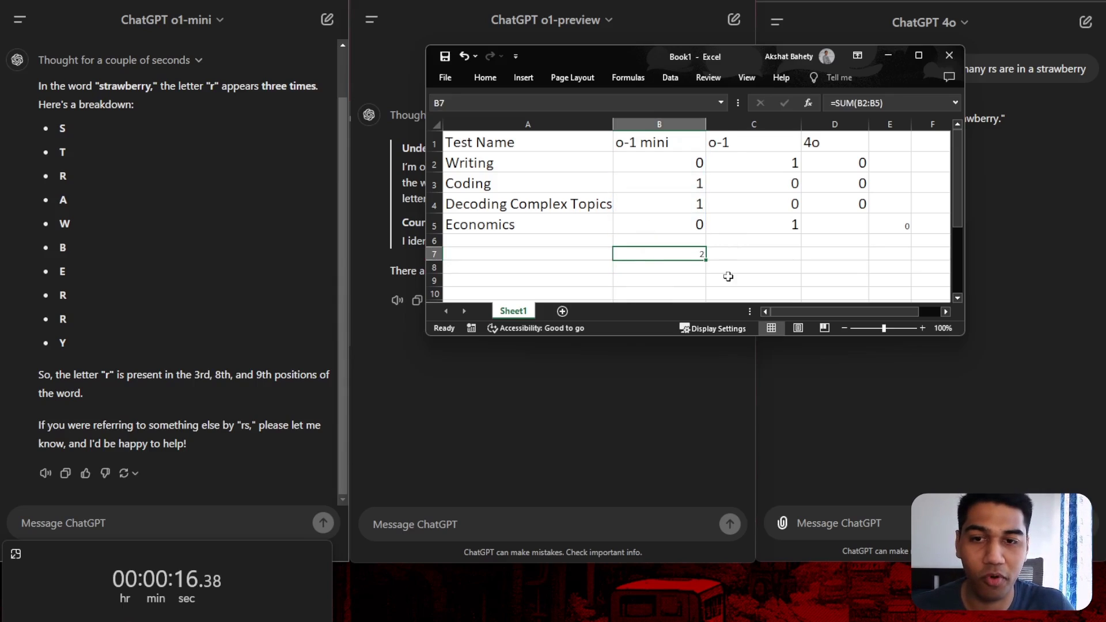
Fill the SUM formula across to D7, giving 2 for o-1 and 0 for 4o
click(708, 262)
click(702, 254)
drag(705, 259, 847, 256)
click(786, 277)
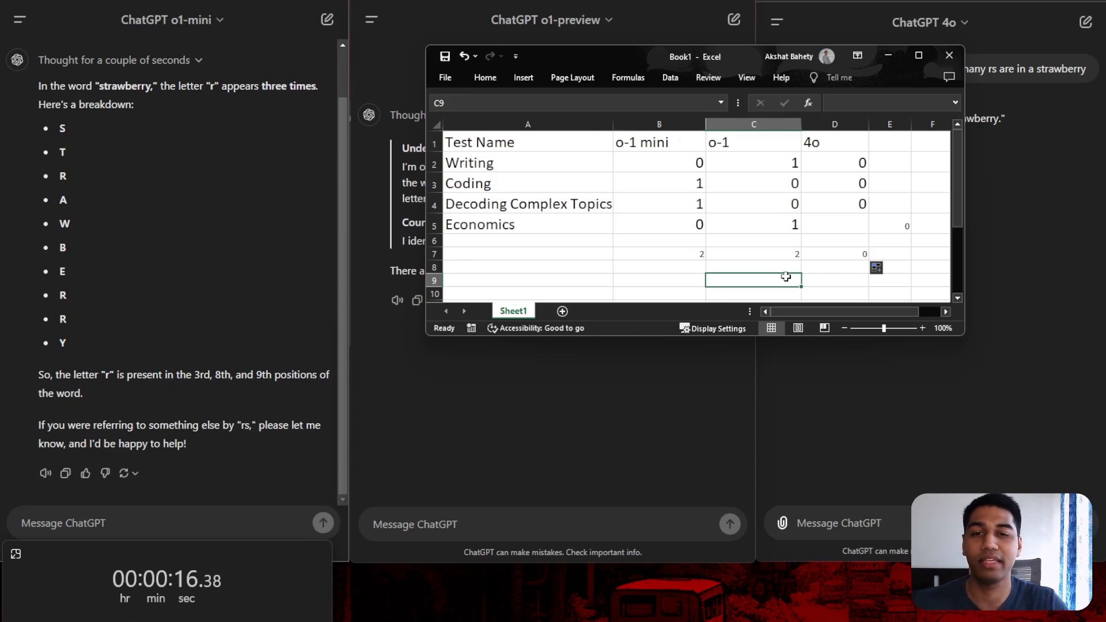
click(747, 256)
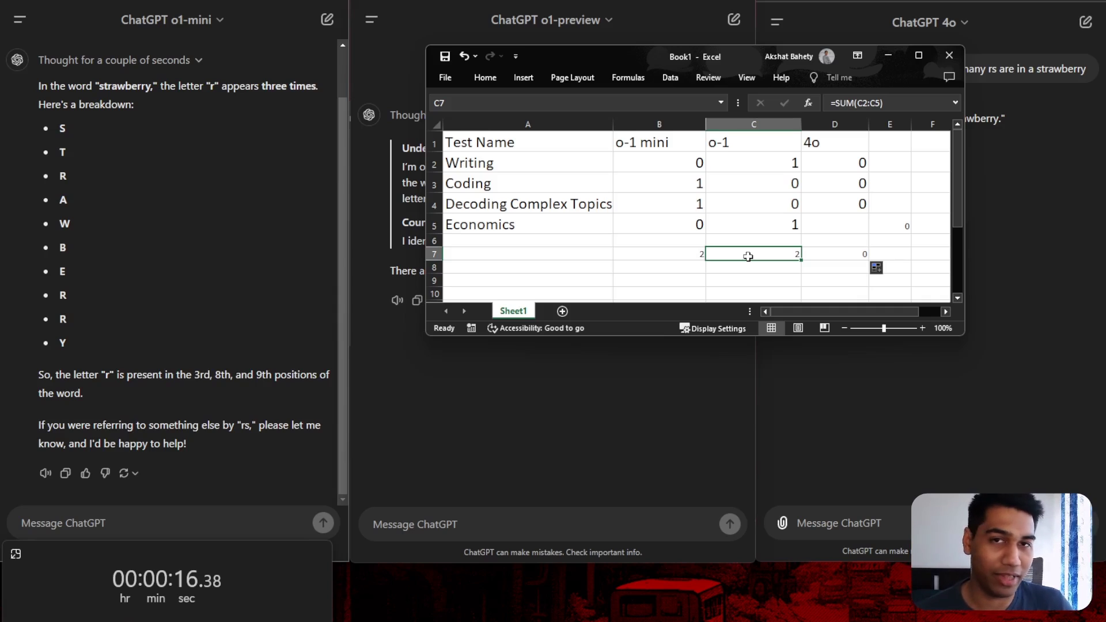
click(691, 210)
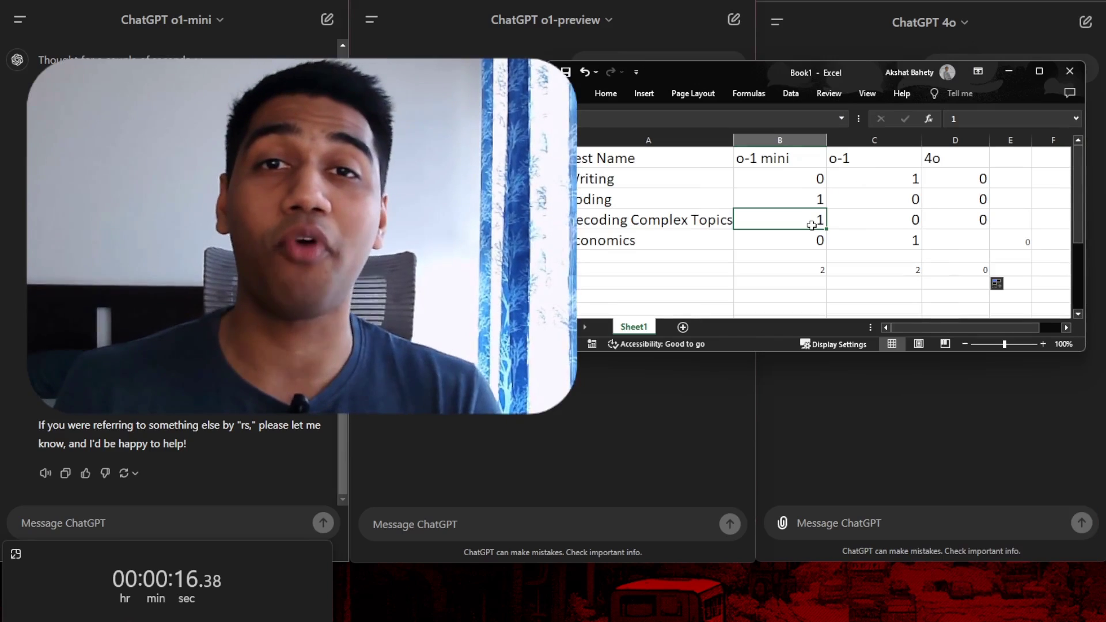